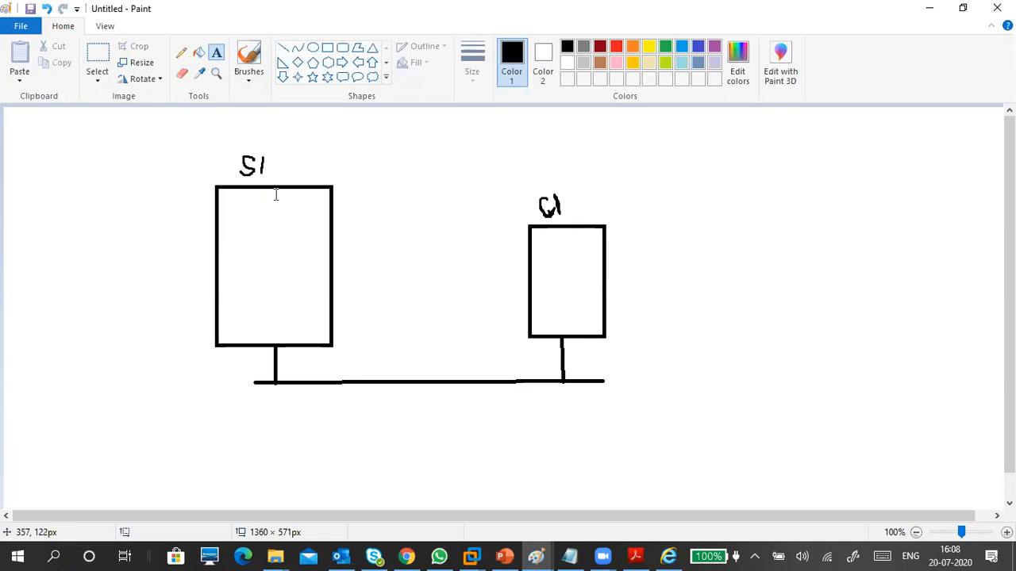
Add text labels 'W10' beside the C1 box and 'W S 2016' beside the S1 box.
left_click(590, 197)
type("W10")
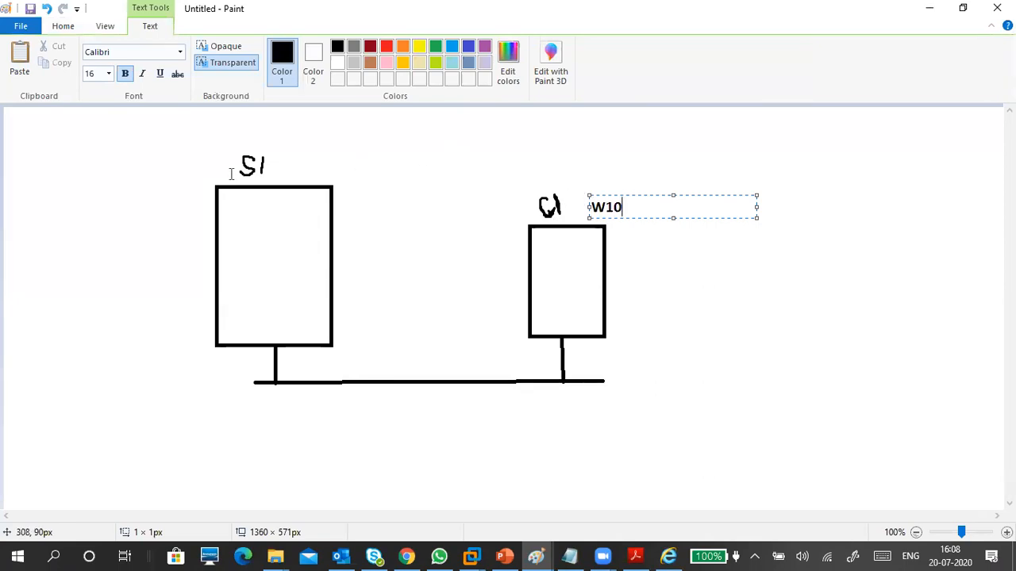
left_click(282, 170)
left_click(283, 171)
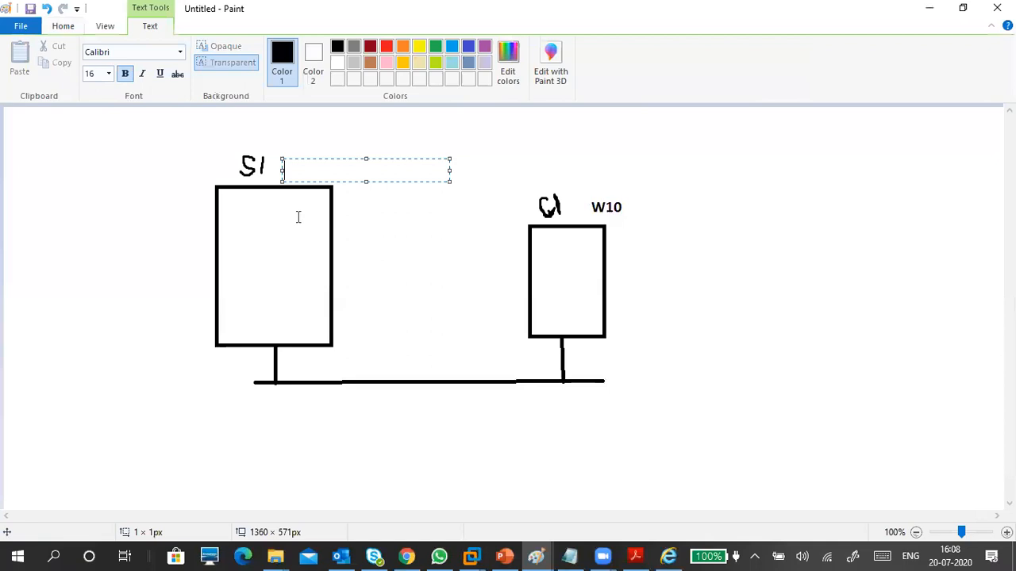
type("W")
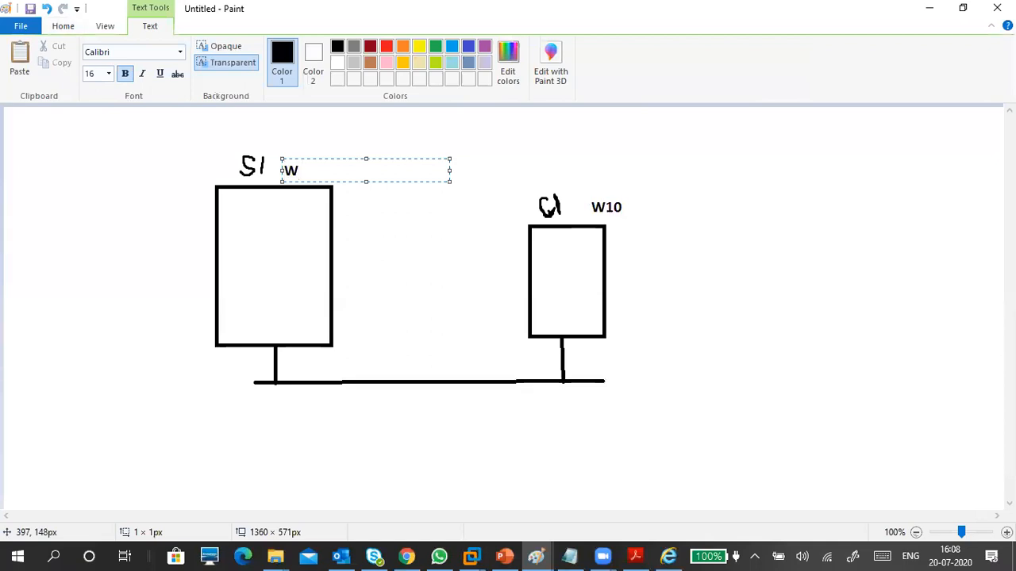
type(" 2016")
key("shift+Left")
key("shift+Left")
key("shift+Left")
key("Left")
type("S")
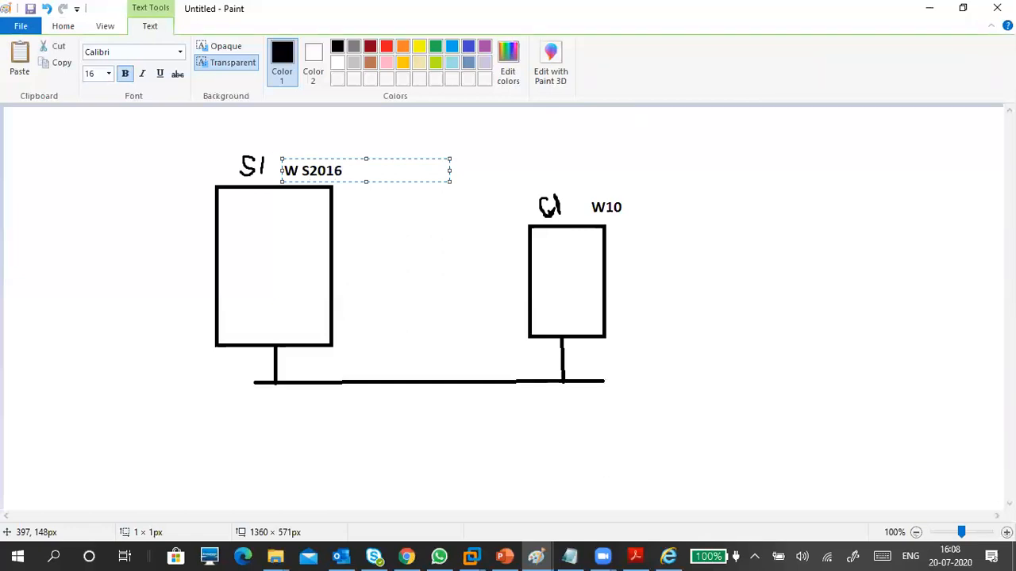
left_click(307, 225)
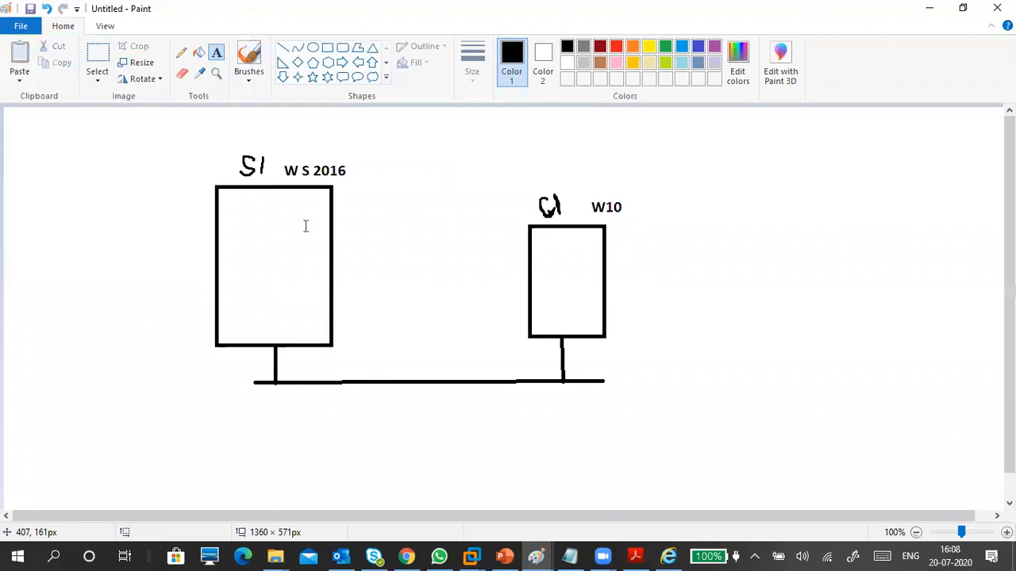
left_click(38, 196)
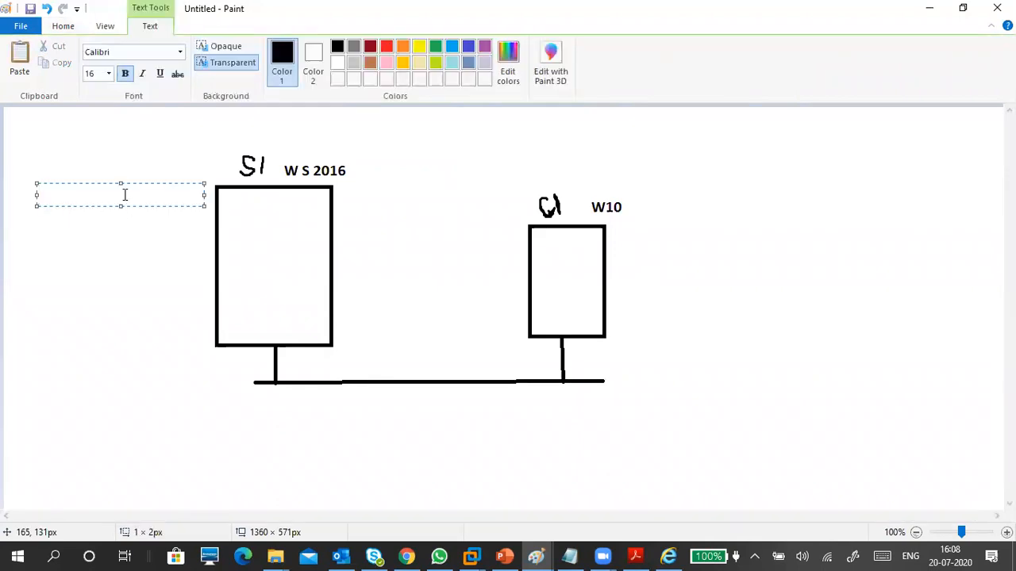
Type 'NAME: W16-S1' as the first line of the notes box.
type("COM")
key("BackSpace")
key("BackSpace")
key("BackSpace")
type("NAME:")
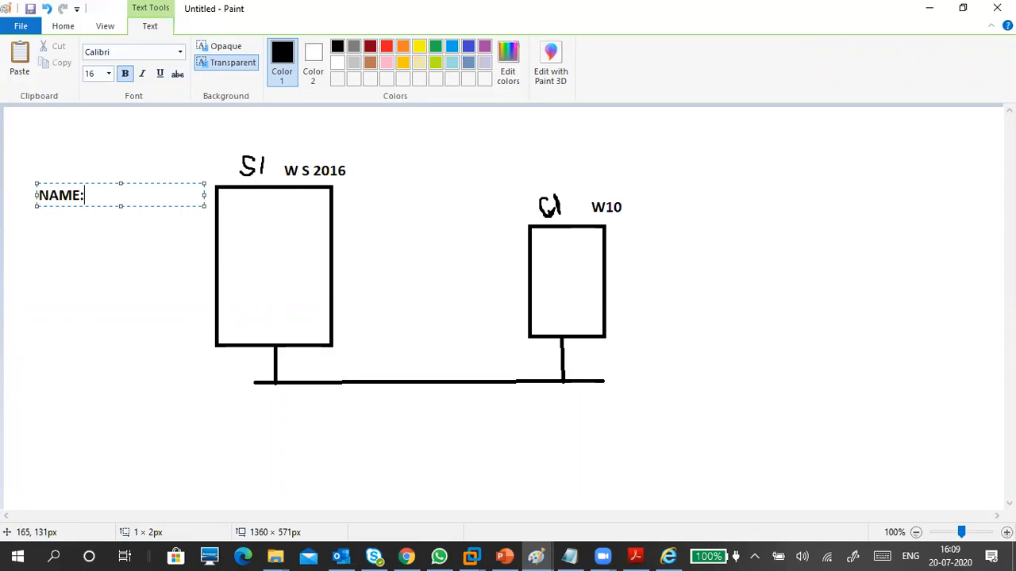
type(" S")
key("BackSpace")
type("S1")
key("alt+Tab")
left_click(103, 195)
left_click_drag(101, 192, 89, 194)
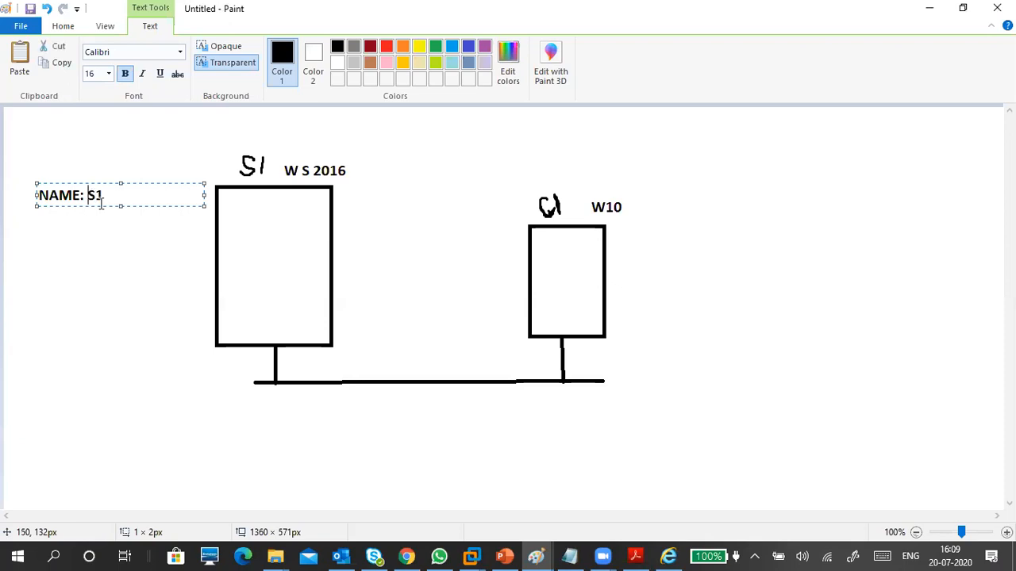
type("W16-")
left_click(152, 193)
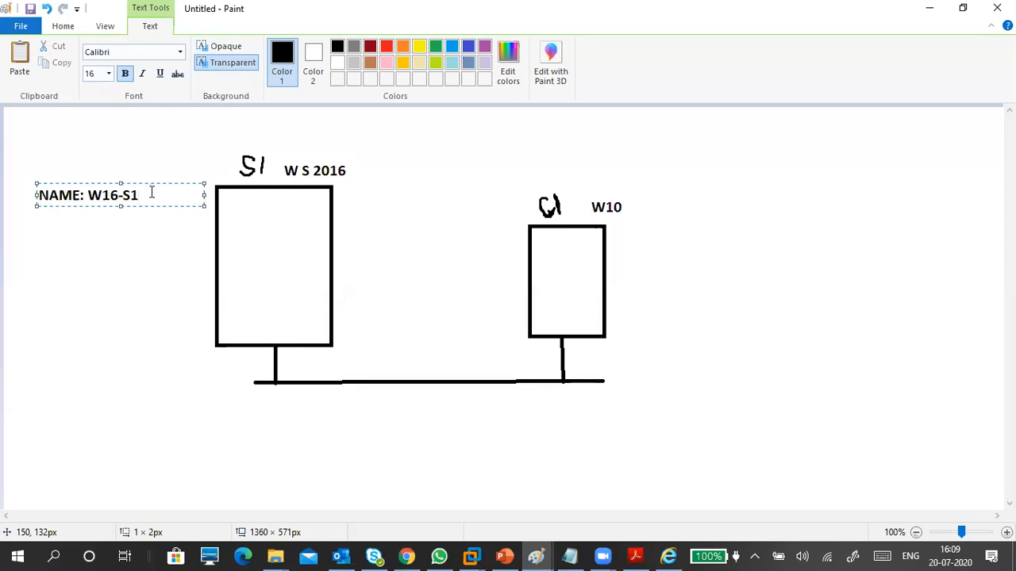
Add a second notes line reading 'IP ADDRESS: STATIC IP'.
key("Return")
type("IP ADDRESS: STATIC IP")
key("Return")
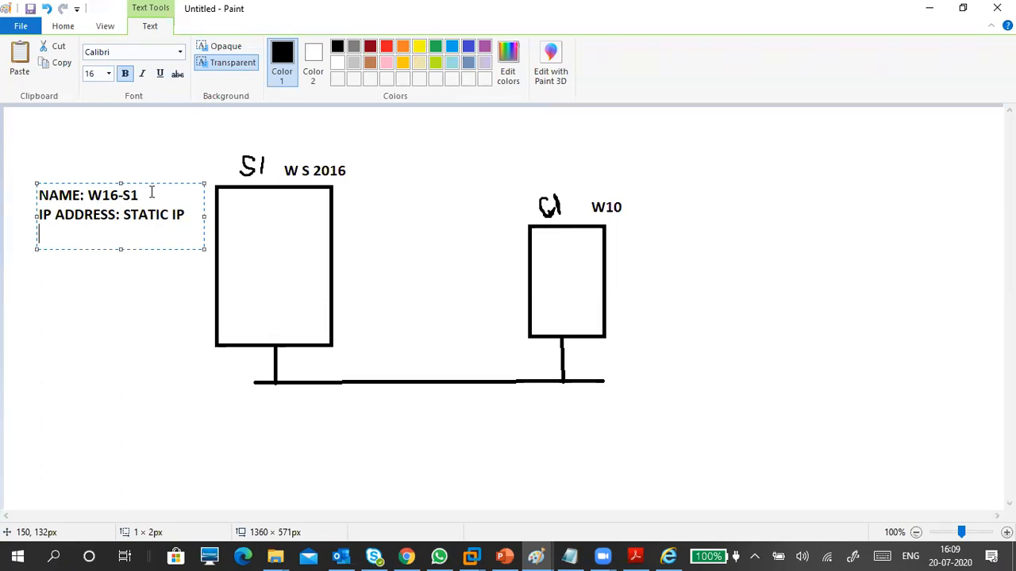
Enter 172.16.0.254 on the third notes line, correcting earlier mistyped addresses.
type("172.16.0.")
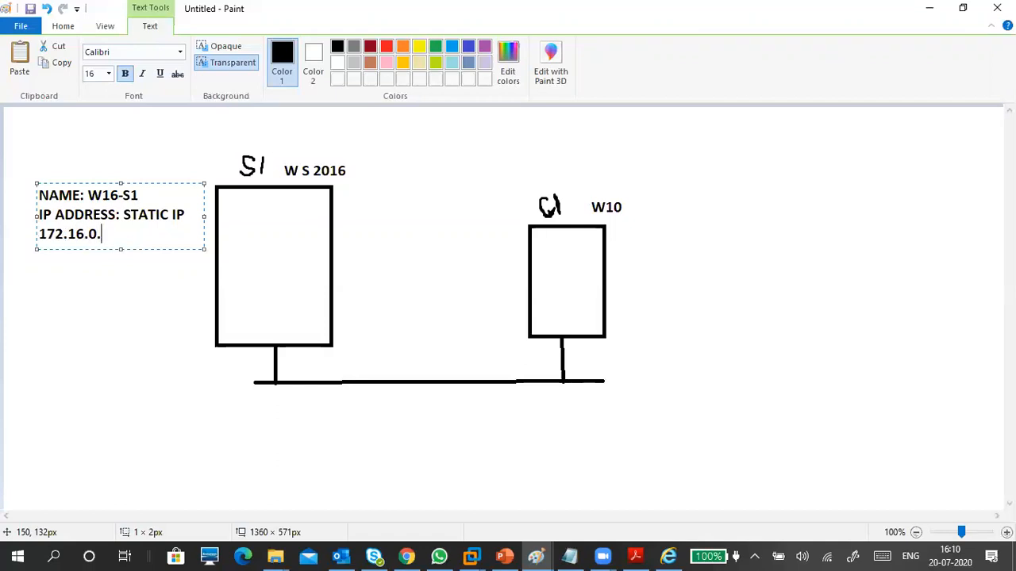
type("254")
key("Return")
Type 'DOMAIN NAME:' on the next line of the notes.
type("DOMAIN:")
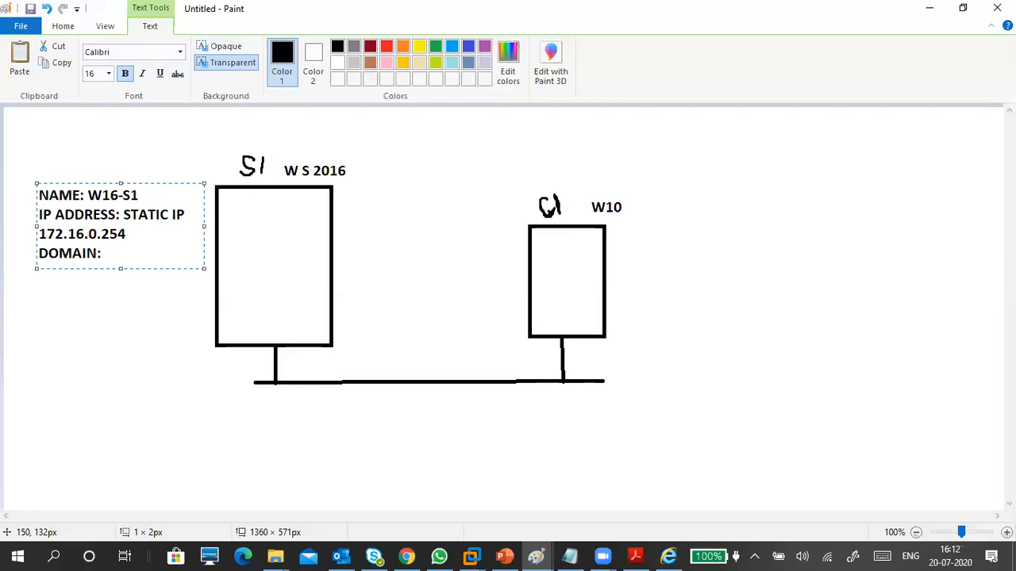
key("BackSpace")
type("NAME")
key("Return")
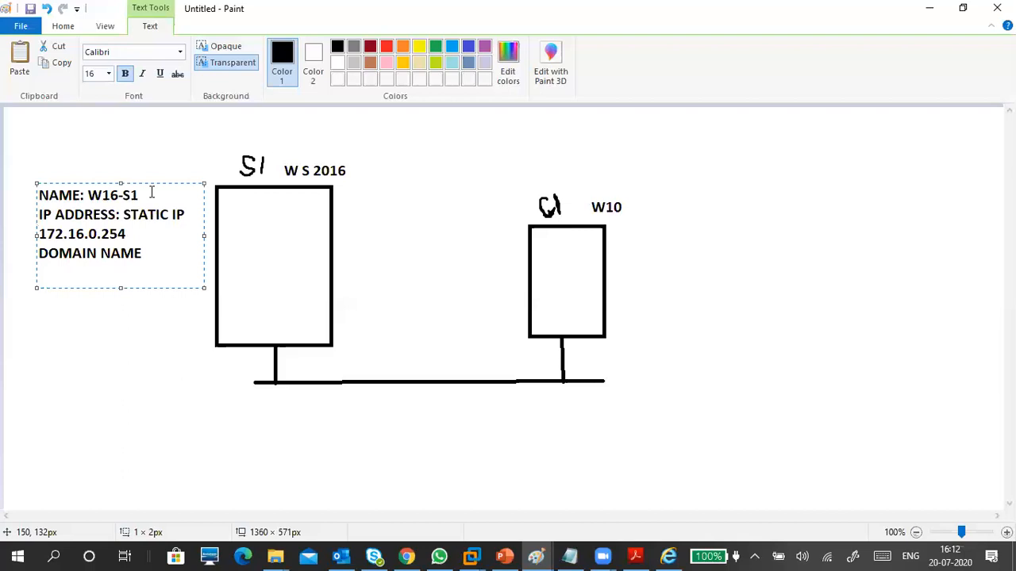
key("BackSpace")
type(":")
key("Return")
Enter CONTOSO.COM as the domain value beneath it.
type("VA")
key("BackSpace")
type("EDIC.COM")
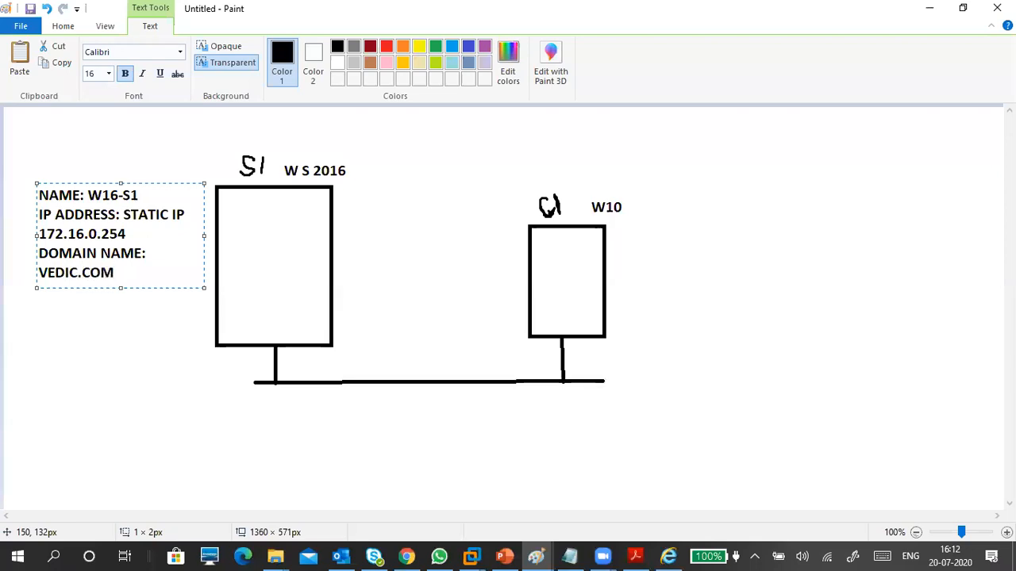
key("BackSpace")
key("BackSpace")
key("BackSpace")
type("LOCAL")
key("BackSpace")
key("BackSpace")
key("BackSpace")
key("BackSpace")
key("BackSpace")
type("MSFT")
key("BackSpace")
key("BackSpace")
key("BackSpace")
key("BackSpace")
key("BackSpace")
key("BackSpace")
key("BackSpace")
key("BackSpace")
key("BackSpace")
key("BackSpace")
type("CONTOSO")
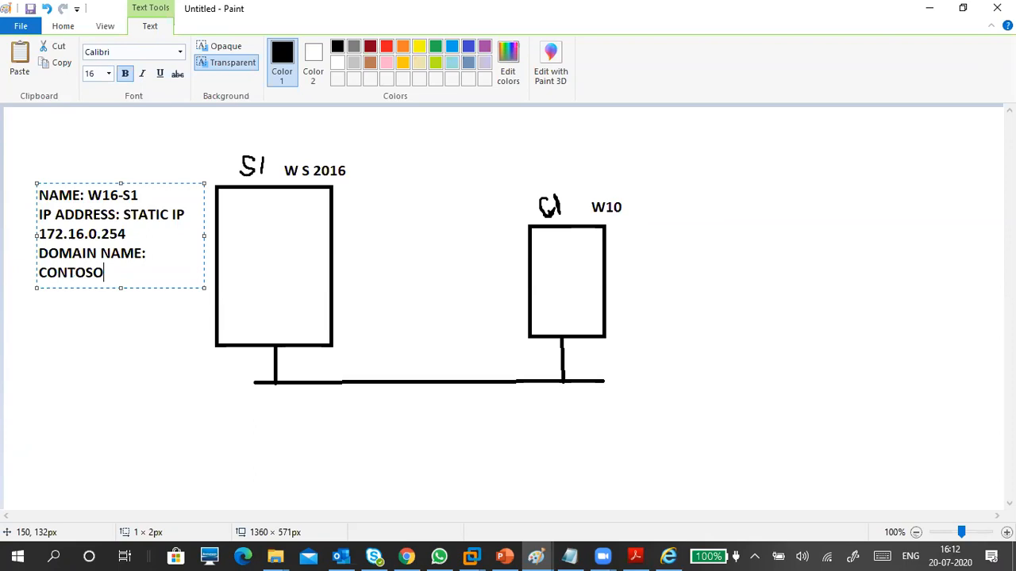
type(".COM")
Start a dashed separator line beneath CONTOSO.COM.
key("Return")
type("EXAMPLE.COM")
key("Up")
key("Up")
key("Down")
key("Down")
key("BackSpace")
key("BackSpace")
key("BackSpace")
key("BackSpace")
key("BackSpace")
key("BackSpace")
key("BackSpace")
key("BackSpace")
key("BackSpace")
key("BackSpace")
key("BackSpace")
key("BackSpace")
key("Return")
key("Return")
key("Return")
key("Return")
key("Return")
key("Return")
key("Up")
key("Up")
key("Up")
key("Up")
key("Up")
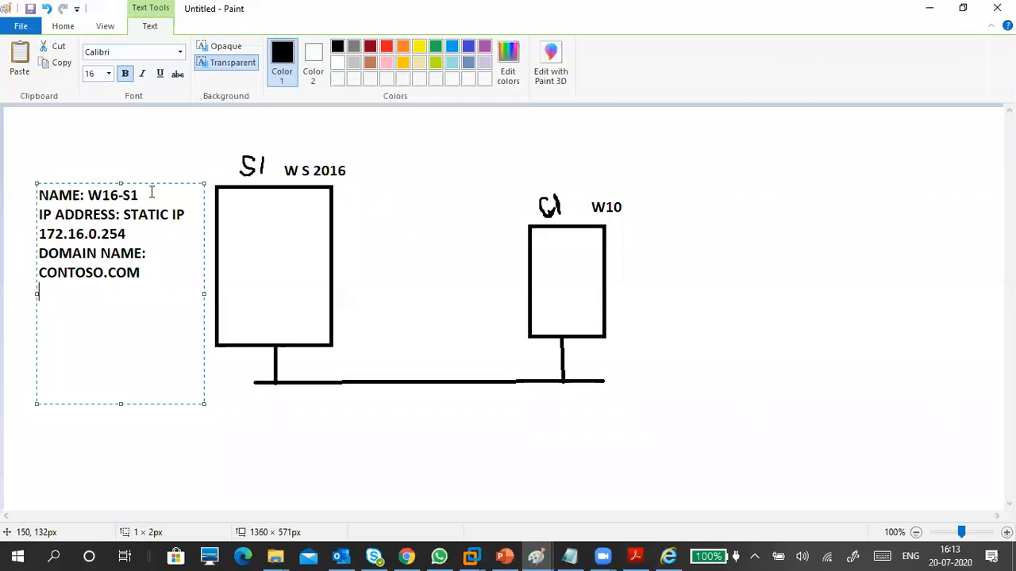
type("-----------------------")
Below the separator, list 'ROLES:' with 'ADDS' on the line under it.
key("Return")
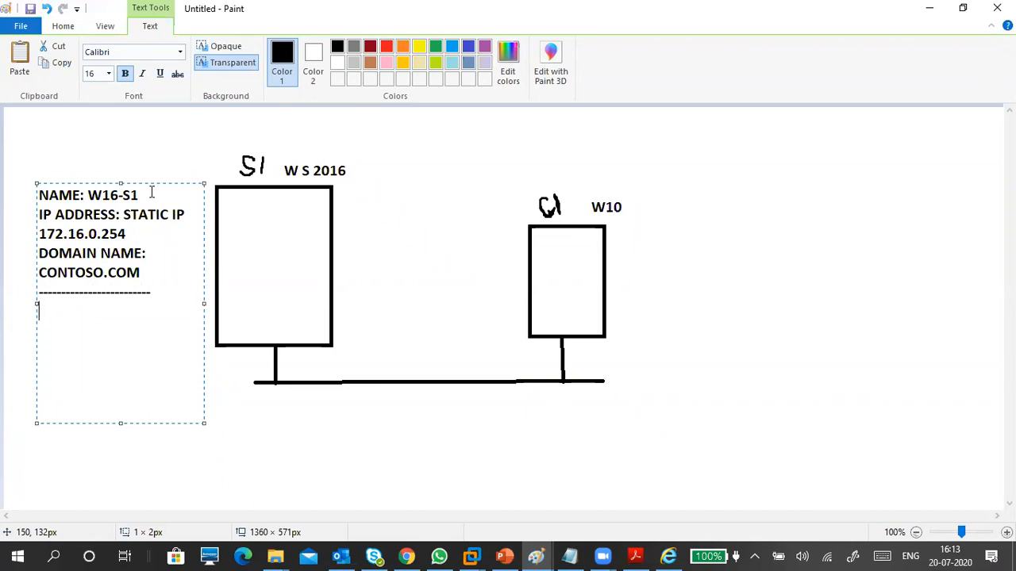
key("Up")
key("Up")
key("Up")
key("Down")
key("Down")
key("Down")
type("ADDS")
key("Left")
key("Left")
key("Left")
key("Left")
type("ROLES:")
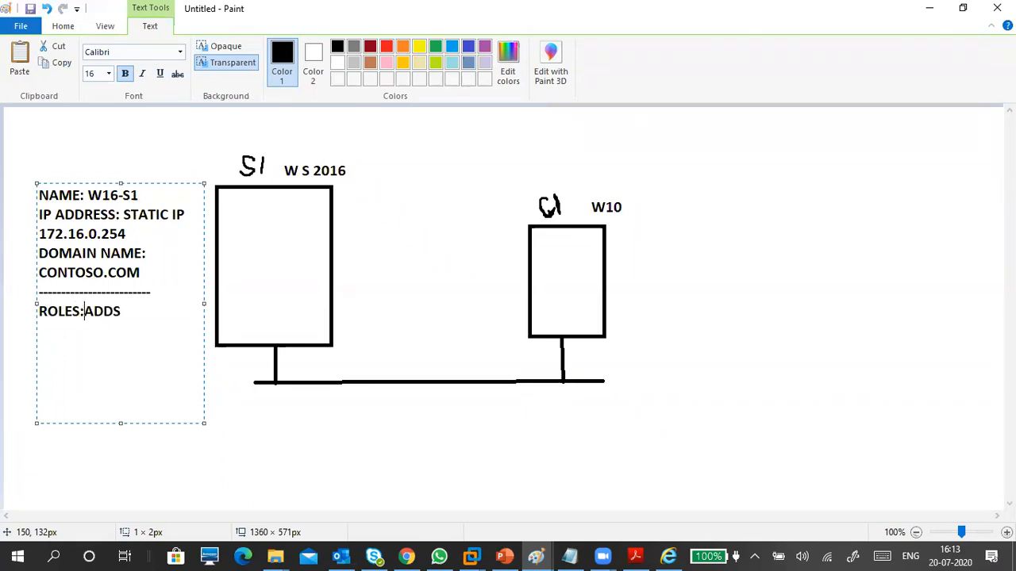
key("Return")
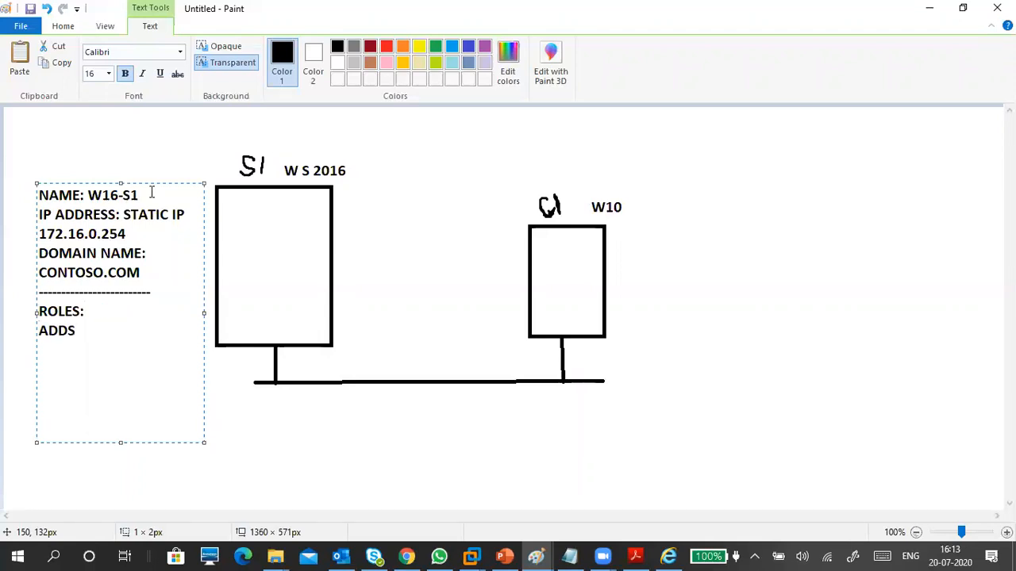
type("ACT")
type("IVE DIR")
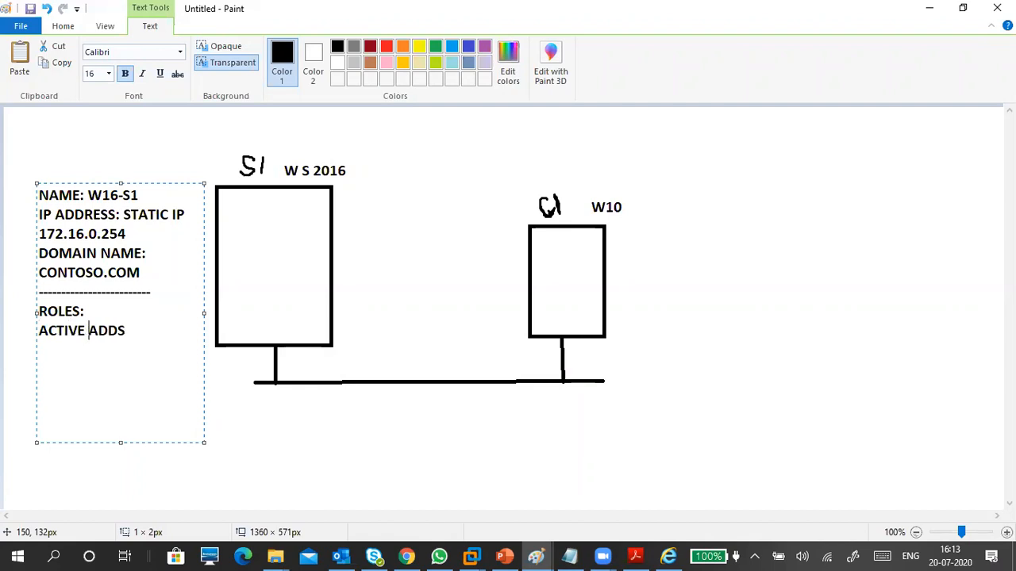
type("ECTORY")
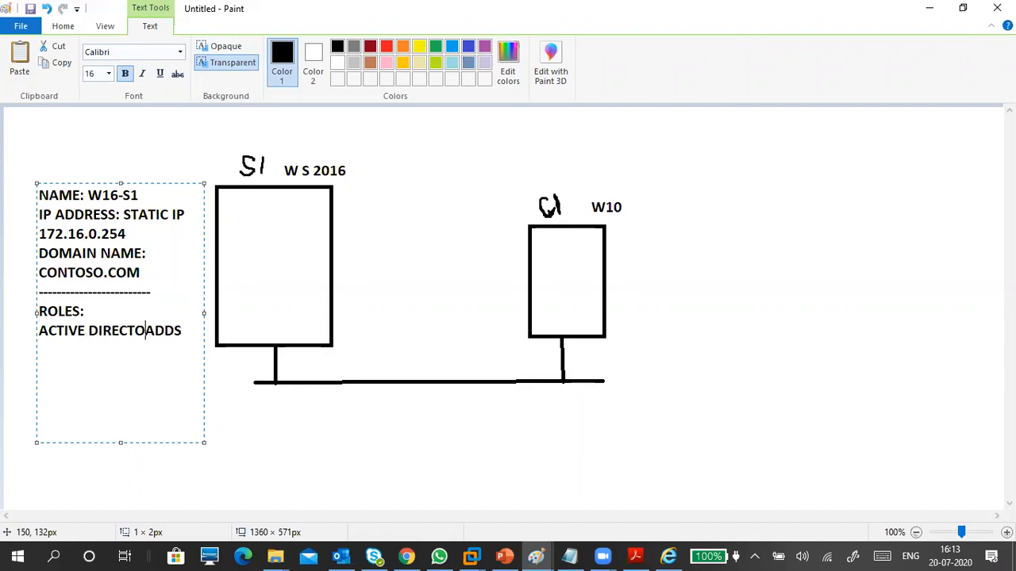
key("BackSpace")
key("BackSpace")
key("BackSpace")
key("BackSpace")
key("BackSpace")
key("BackSpace")
key("BackSpace")
key("BackSpace")
key("BackSpace")
key("BackSpace")
key("BackSpace")
key("BackSpace")
key("BackSpace")
key("BackSpace")
key("BackSpace")
key("BackSpace")
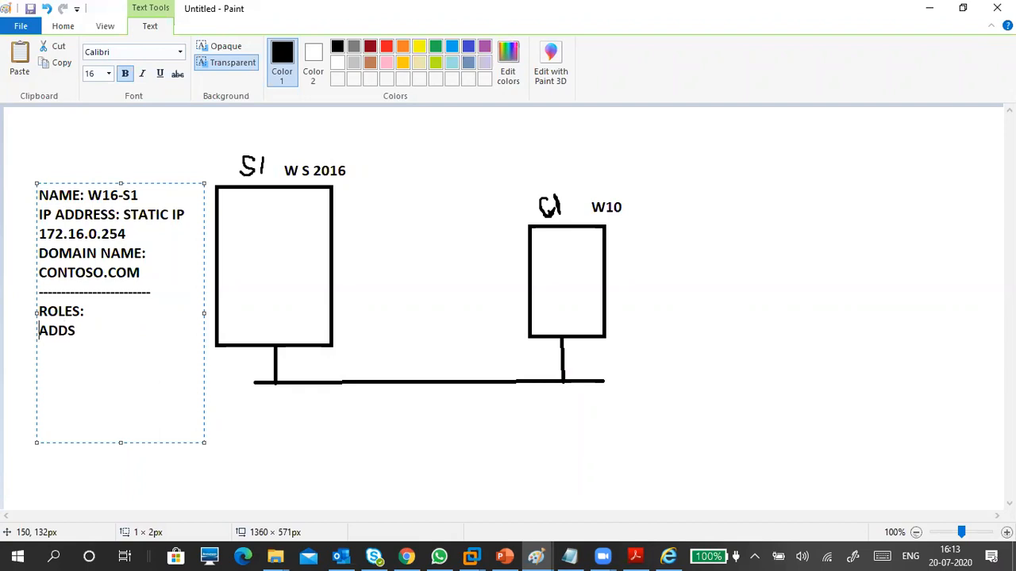
key("Down")
Add a '---' line and the note 'PROMOTE THIS SERVER AS DOMAIN CONTROLLER'.
type("---")
key("Return")
type("PROM")
type("TE")
key("BackSpace")
key("BackSpace")
type("OTE THIS")
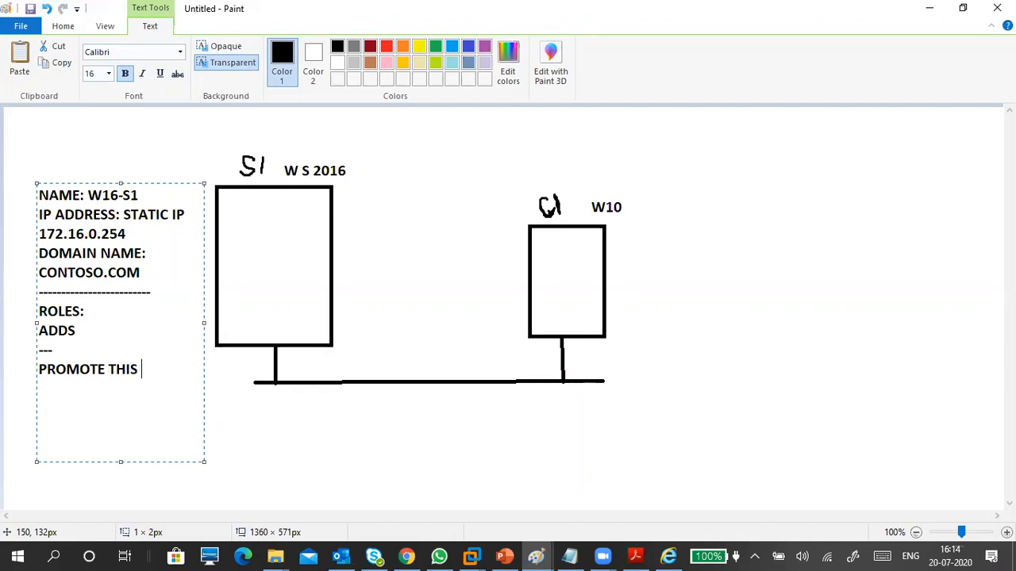
type(" SERVER AS ")
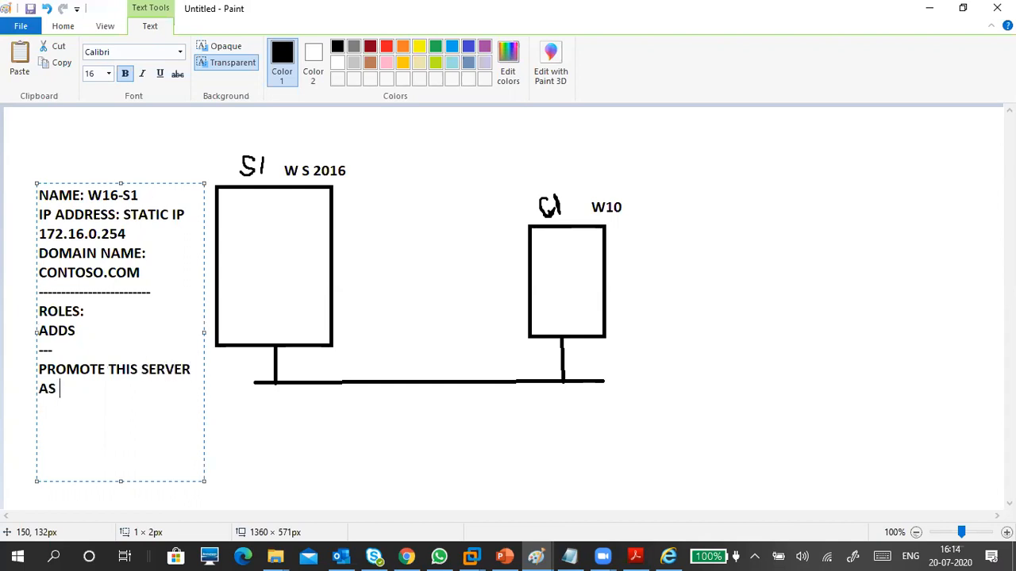
type("DOMAIN CON")
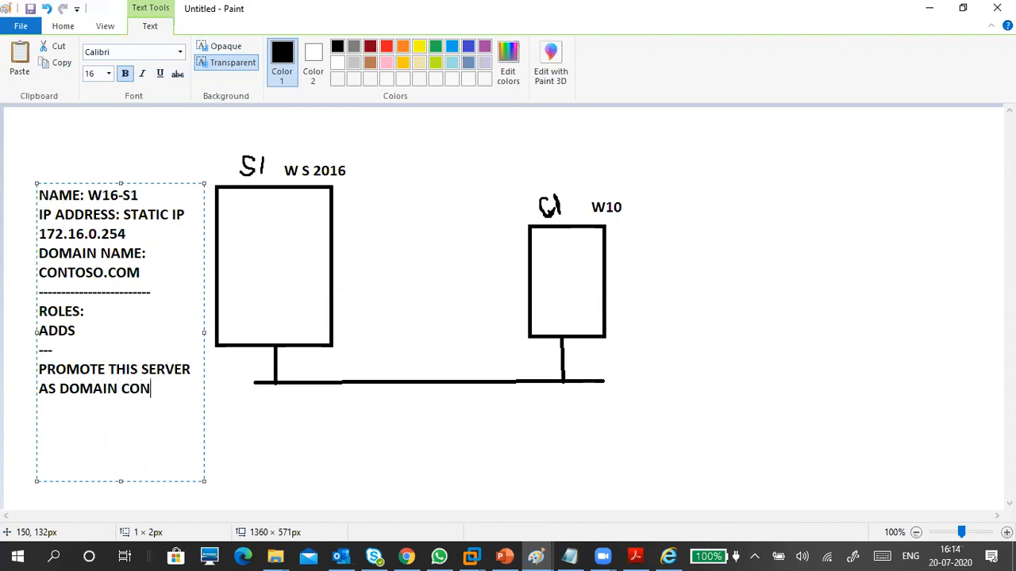
type("TROLLER")
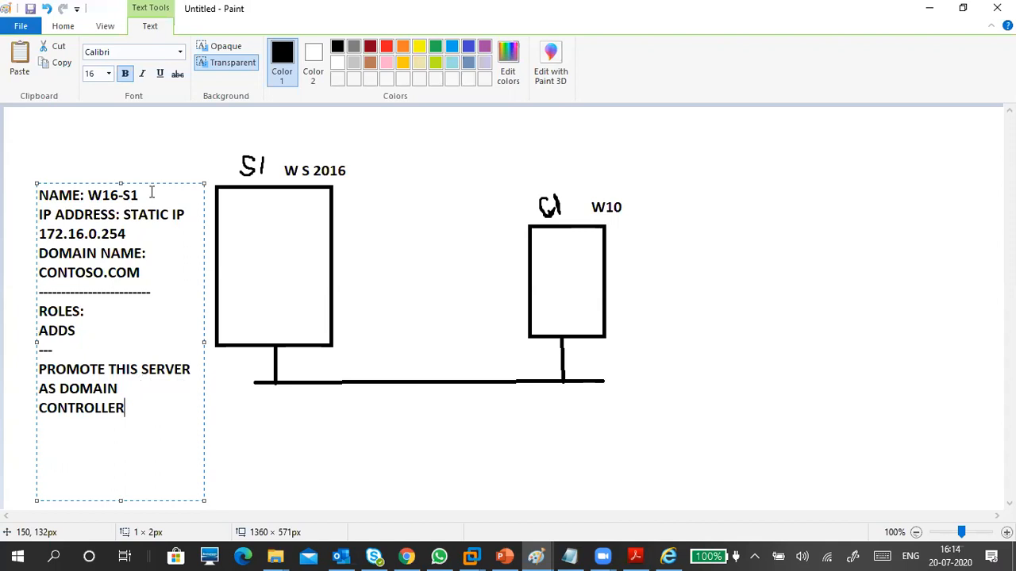
key("Return")
Insert a 'DNS:172.16.0.254' line below the 172.16.0.254 address.
left_click(140, 232)
key("Return")
type("DNS:")
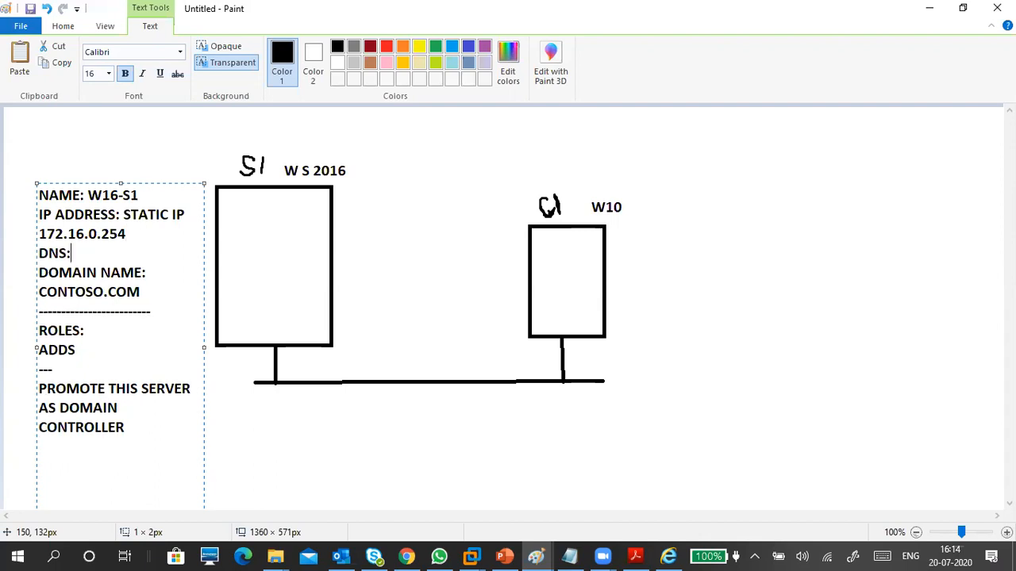
type("172.16.0")
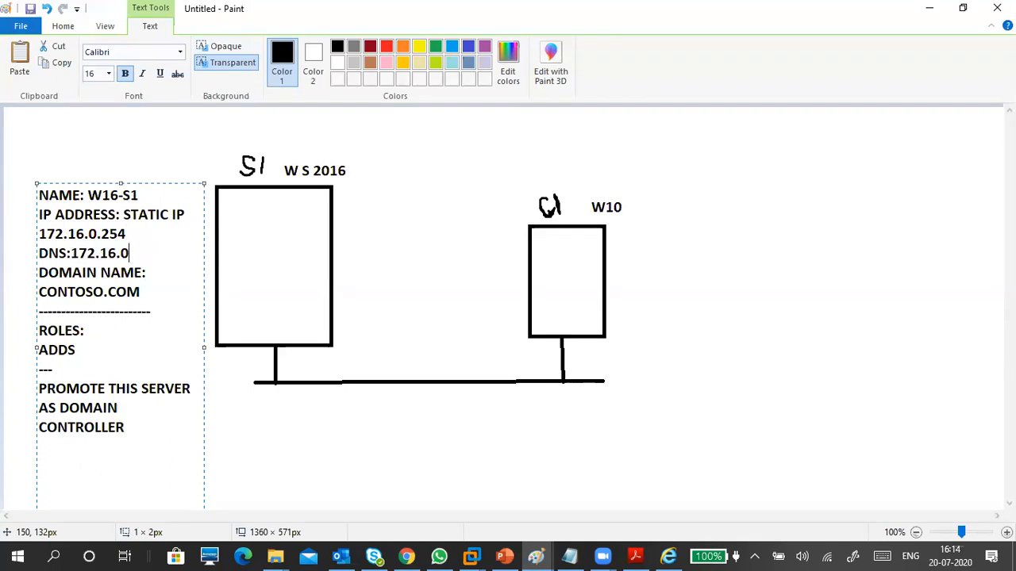
type(".264")
key("BackSpace")
key("BackSpace")
type("54")
Below the DOMAIN CONTROLLER line, type '--FOREST ROOT DOMAIN CONTOSO.COM'.
left_click(82, 464)
left_click(72, 446)
type("--")
type("FOREST R")
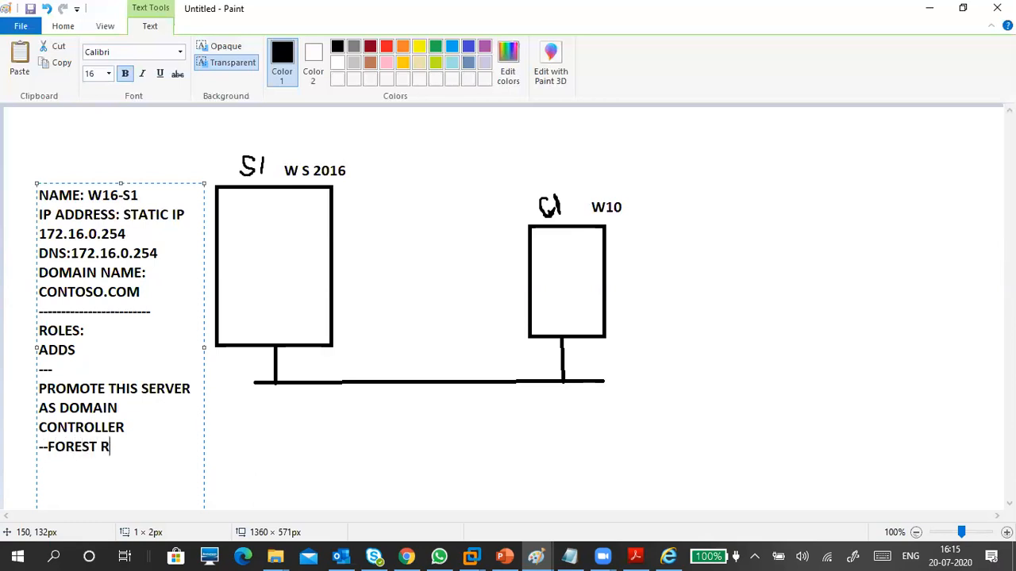
type("OOT DOMAIN ")
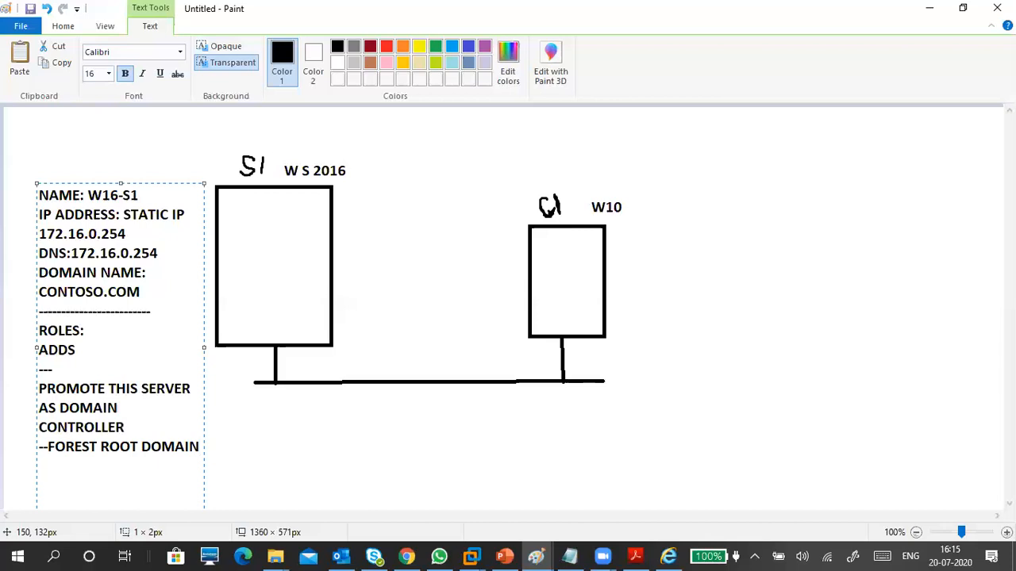
type("CONTOSO.COM")
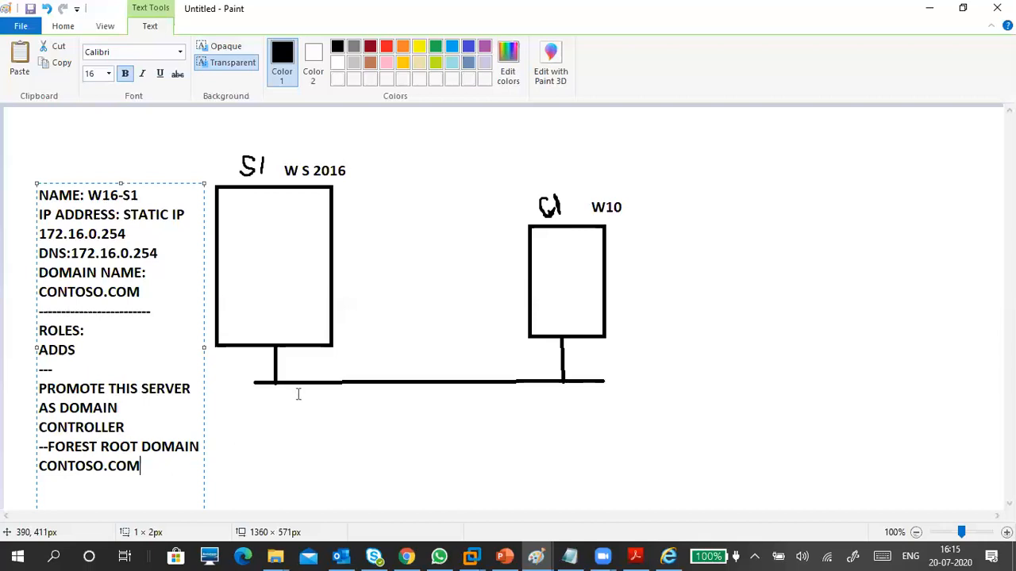
Commit the server notes and start a client text box reading 'NAME:W10-C1'.
left_click(662, 182)
left_click(654, 185)
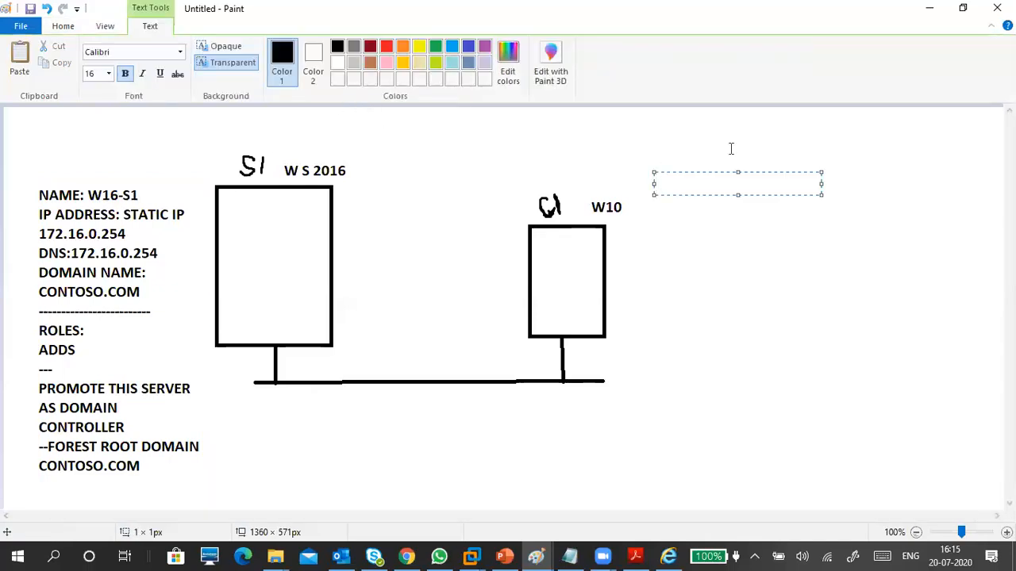
double_click(697, 188)
type("NAM")
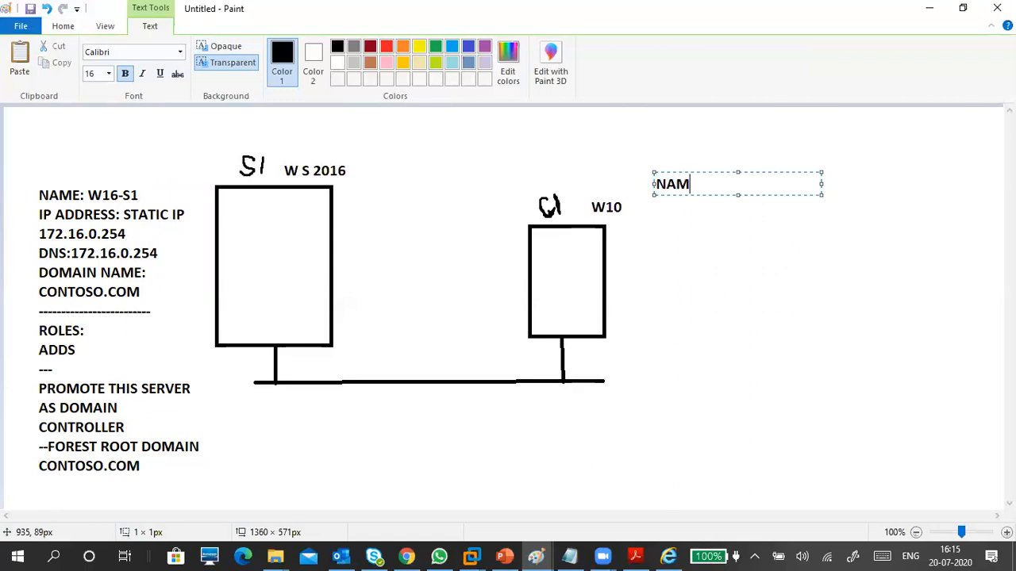
type("E:W10-C1")
key("Return")
Add 'IP ADDRESS:' with 172.16.0.10 on the line below.
type("I")
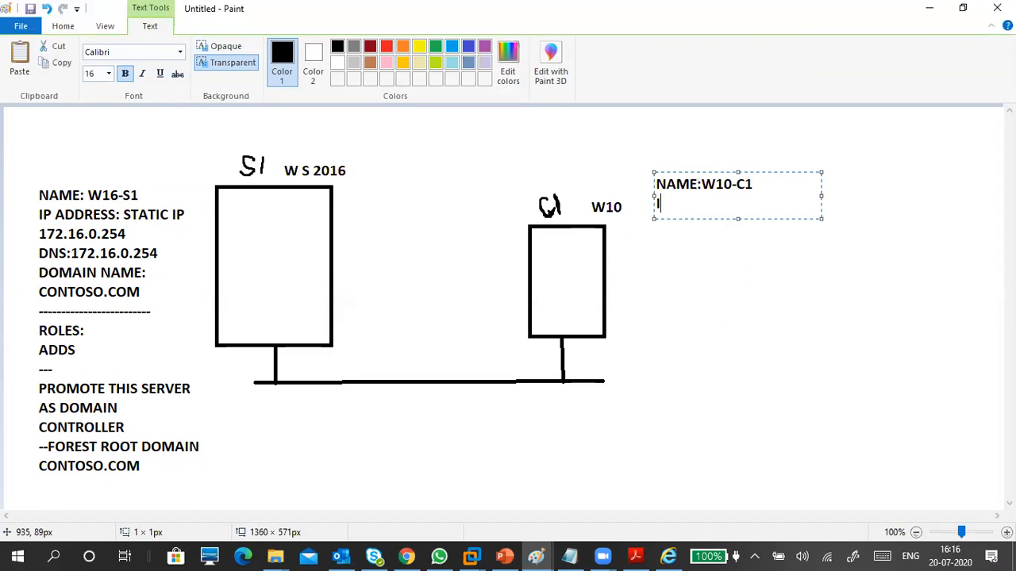
type("P ADDRESS")
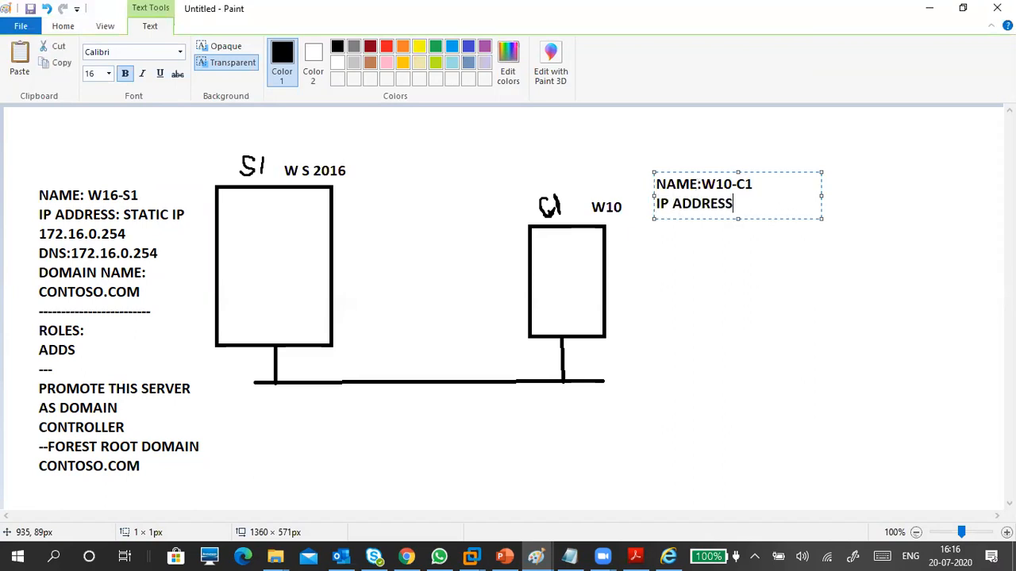
type(":")
key("Return")
type("18")
key("BackSpace")
type("72.16")
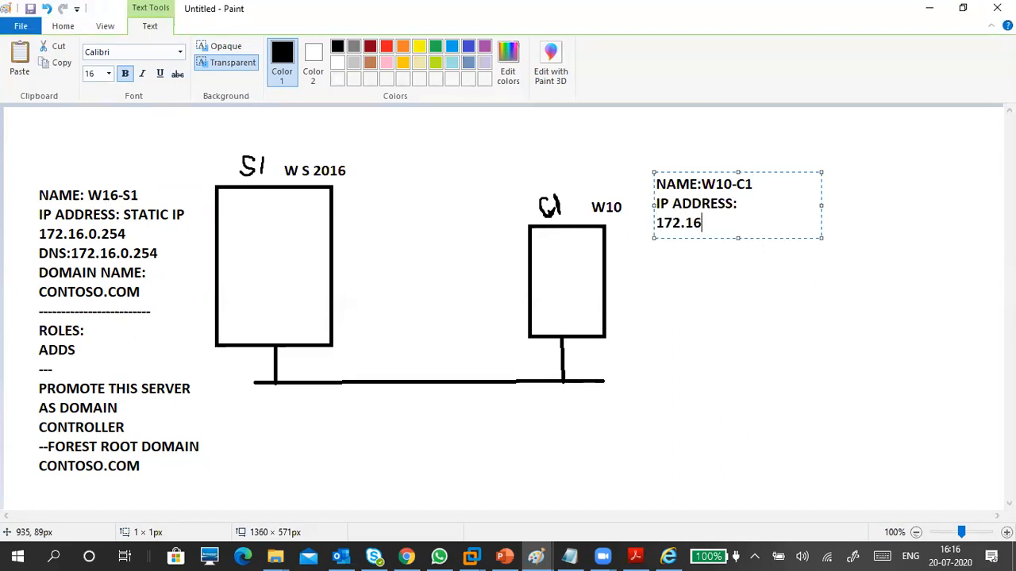
type(".0.10")
key("Return")
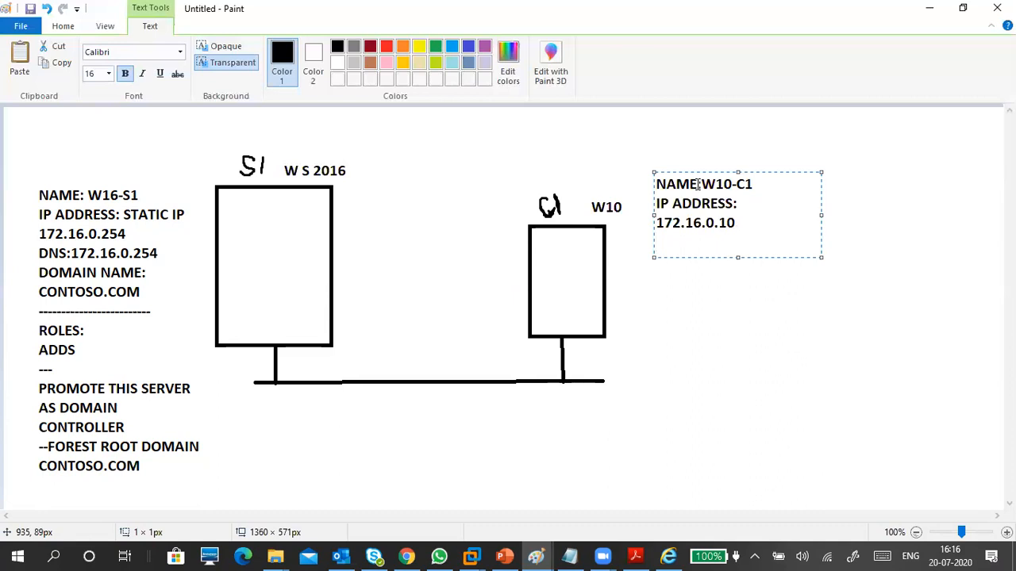
Add a 'DNS:172.16.0.254' line and begin a 'SYSTEM-' settings line.
type("DNS:")
type("172.16.")
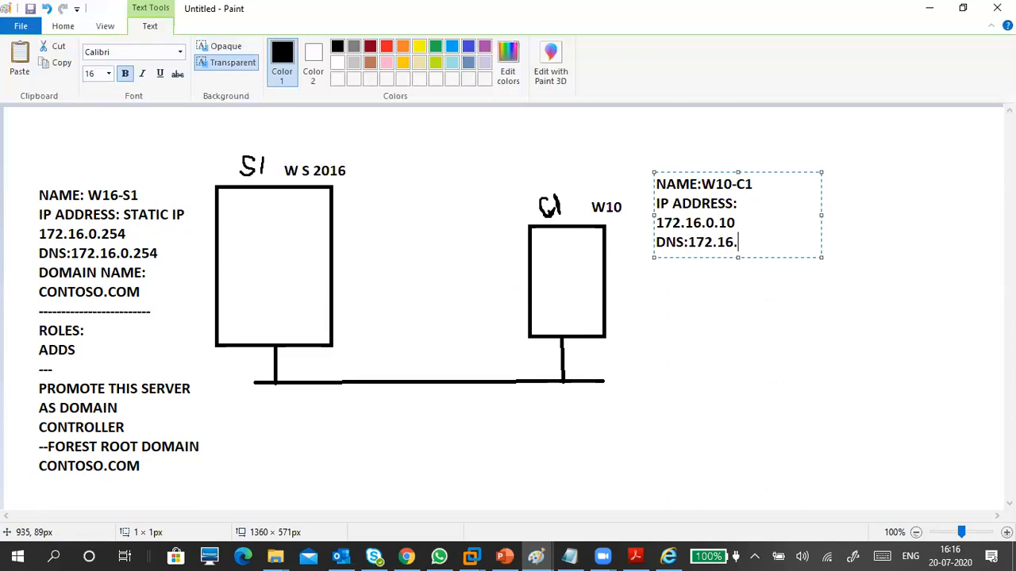
type("0.154")
key("Return")
key("Return")
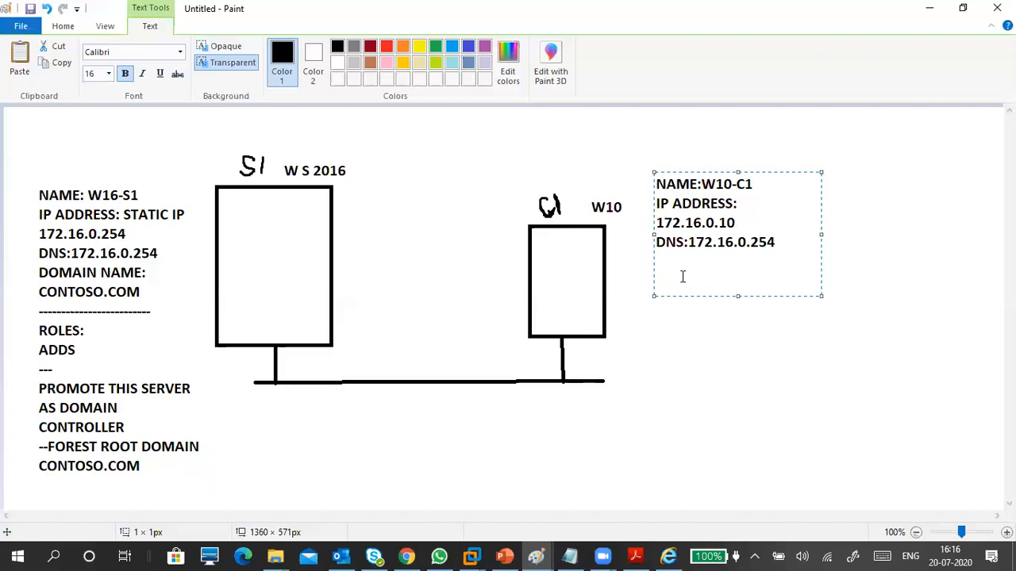
type("SYSTEM")
type("-")
type("CONGE")
Write 'SYSTEM-', 'CHANGE SETTING' and 'CHANGE' on separate lines of the client notes.
key("BackSpace")
key("BackSpace")
key("BackSpace")
key("BackSpace")
key("BackSpace")
type("CHANGE SETTING")
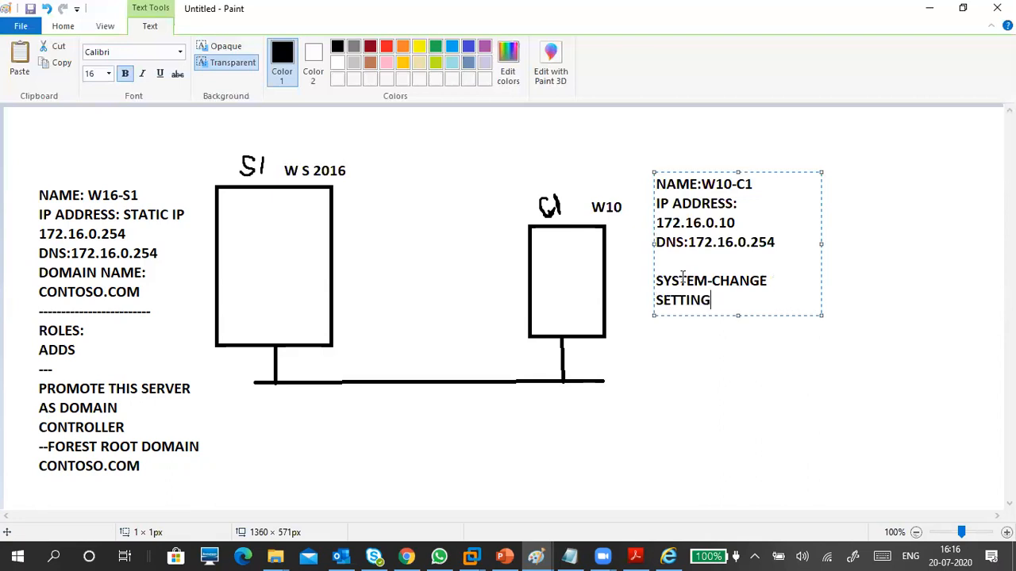
key("Return")
type("CHANGE")
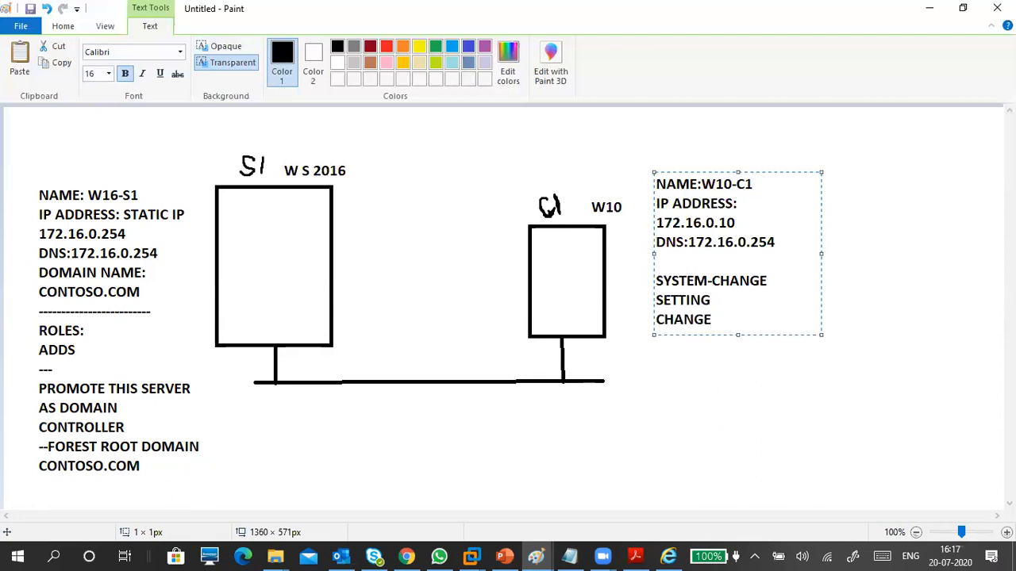
key("Return")
key("Up")
key("Up")
key("Right")
key("Right")
key("Right")
key("Right")
key("Right")
key("Right")
key("Right")
key("Return")
key("Down")
key("Down")
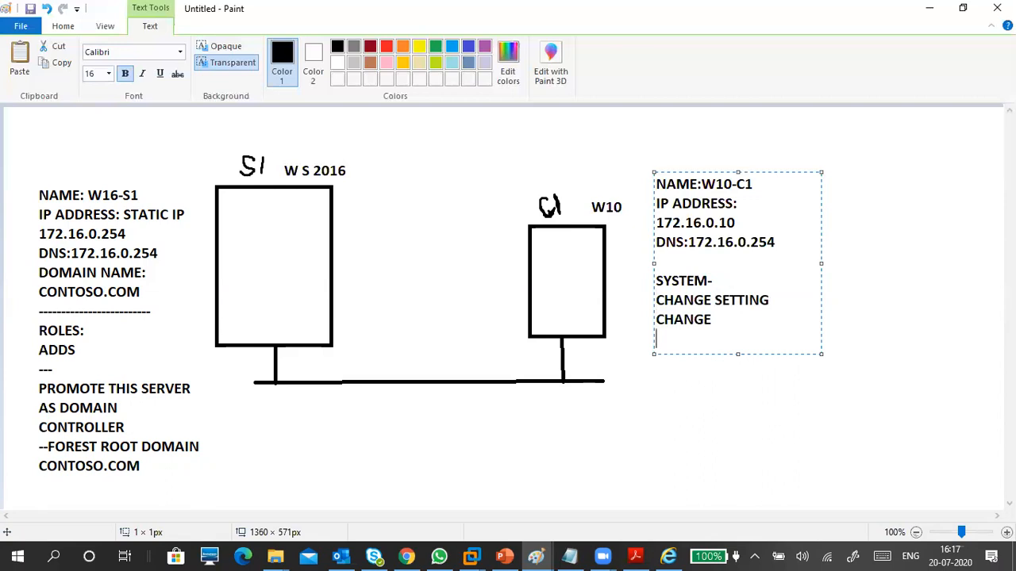
Add 'DOMAIN:' with 'CONTOSO.COM' on its own line below.
type("DOMAIN:CONTOSO.CO M")
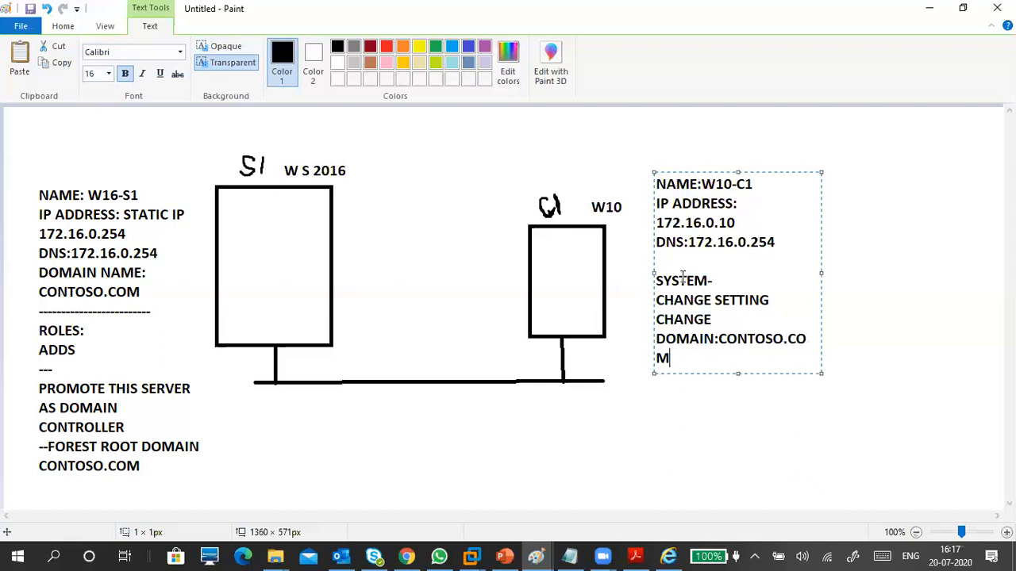
key("Up")
key("Up")
key("Down")
key("Down")
key("Up")
key("Right")
key("Right")
key("Right")
key("Right")
key("Right")
key("Right")
key("Return")
key("Right")
key("Right")
key("Right")
key("Right")
key("Right")
key("Right")
key("Right")
key("Right")
key("Right")
key("Right")
key("Right")
key("Return")
key("Return")
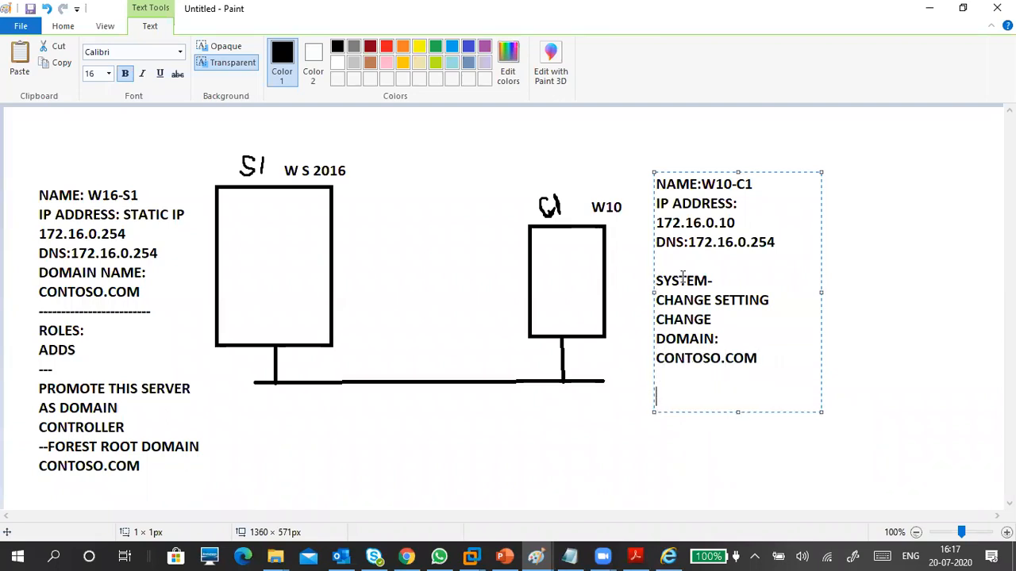
key("BackSpace")
key("Return")
Add the ADMINISTRATOR account, its password, and a final RESTART line, then commit the text.
type("ADMINISTRATOR")
key("Return")
type("ADMIN@123")
key("Up")
key("Up")
key("Down")
key("Down")
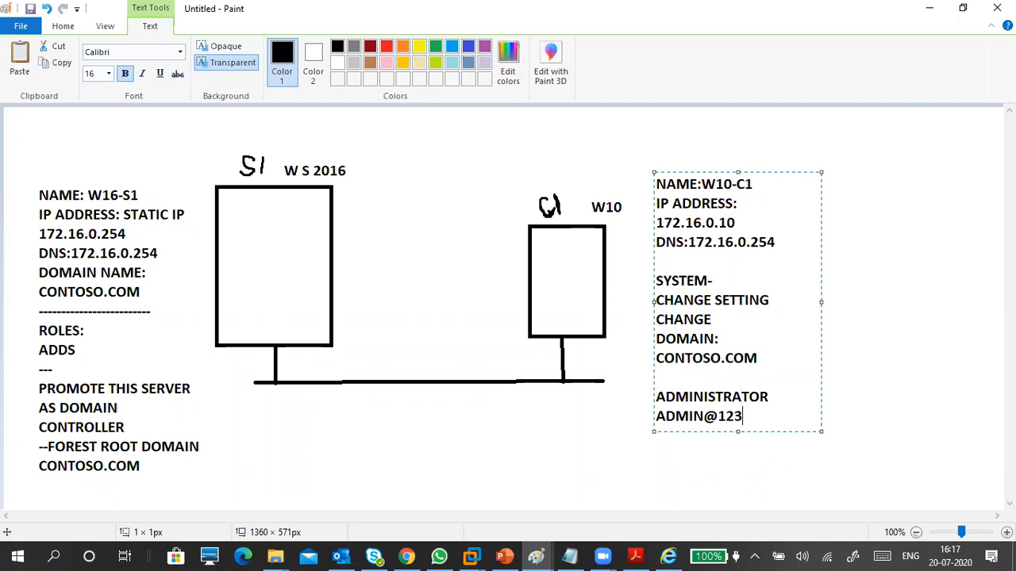
key("Return")
key("Return")
type("RESTART")
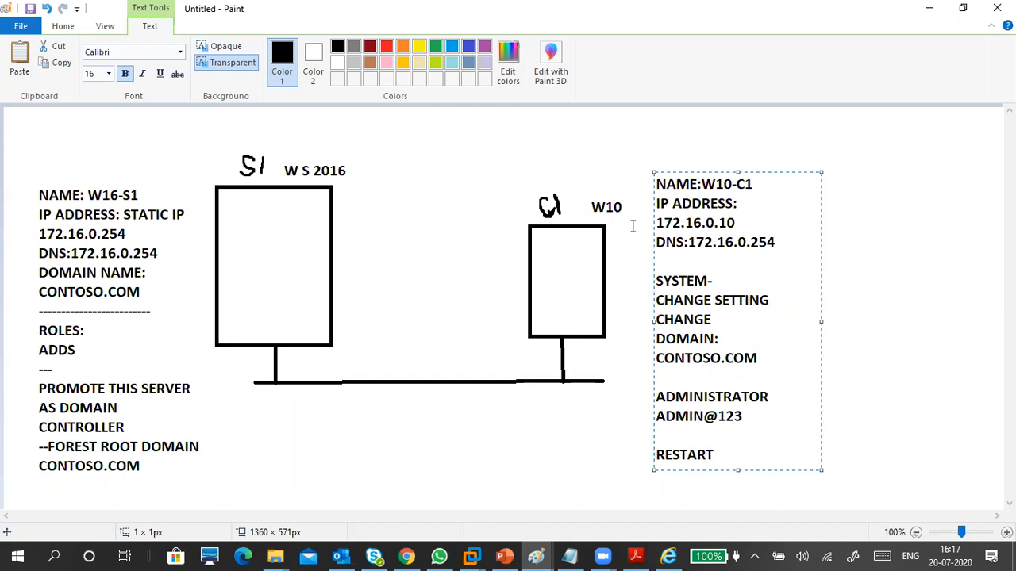
left_click(249, 238)
Add a two-line text label 'DC' / 'DNS SERVER' inside the S1 server box.
left_click(248, 238)
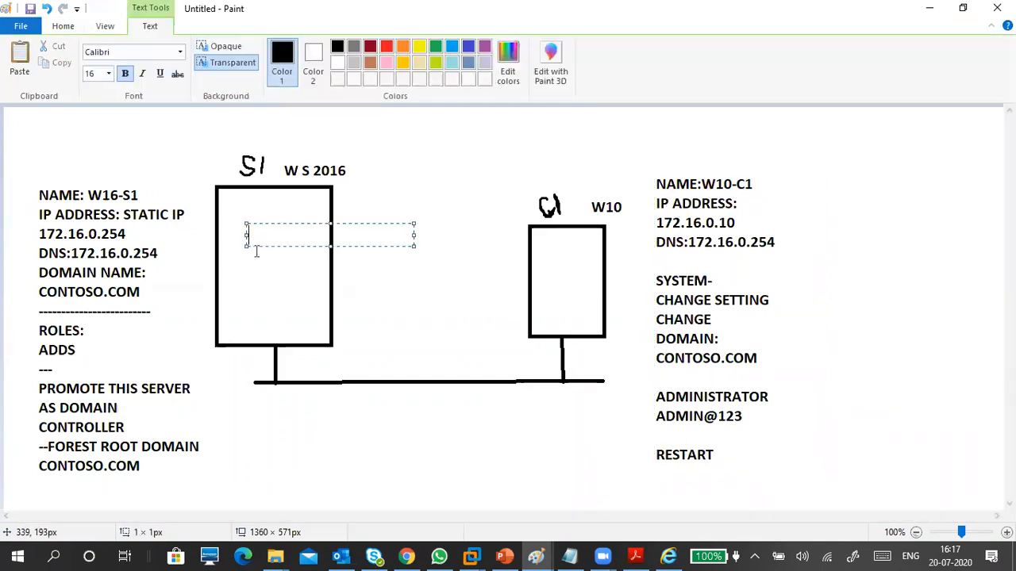
type("DC")
key("Return")
type("DNS SERVER")
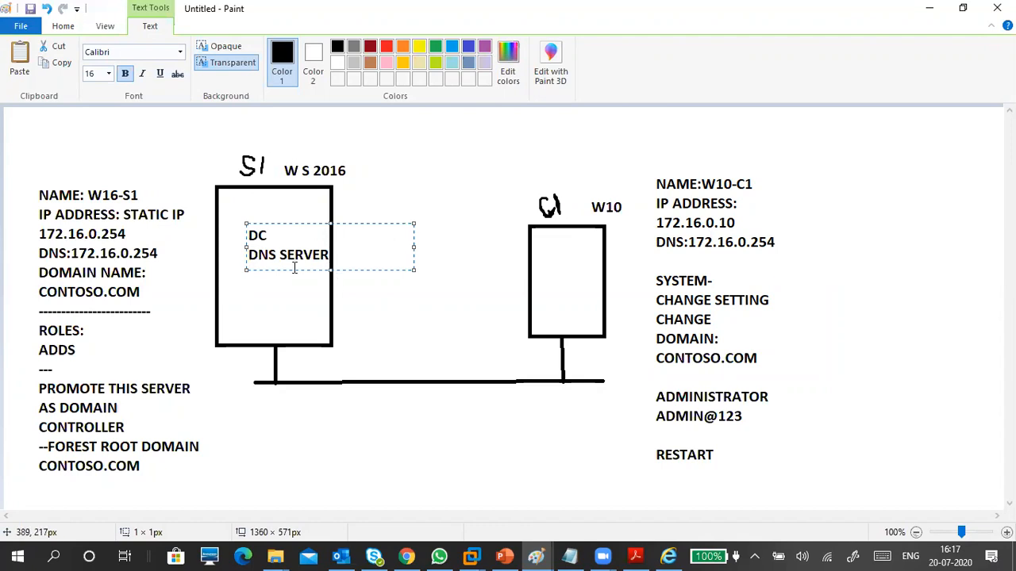
left_click_drag(272, 224, 254, 223)
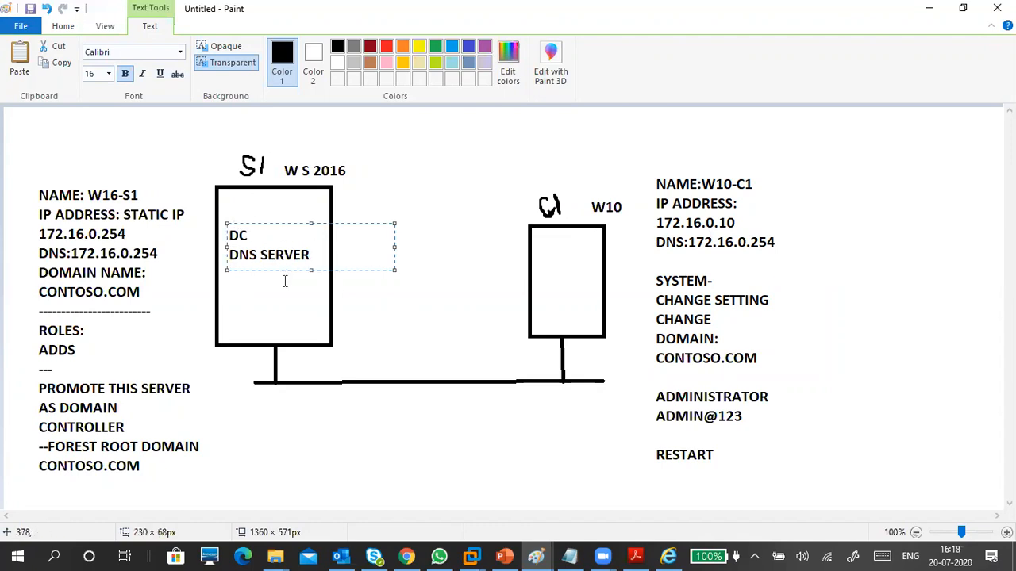
left_click(280, 279)
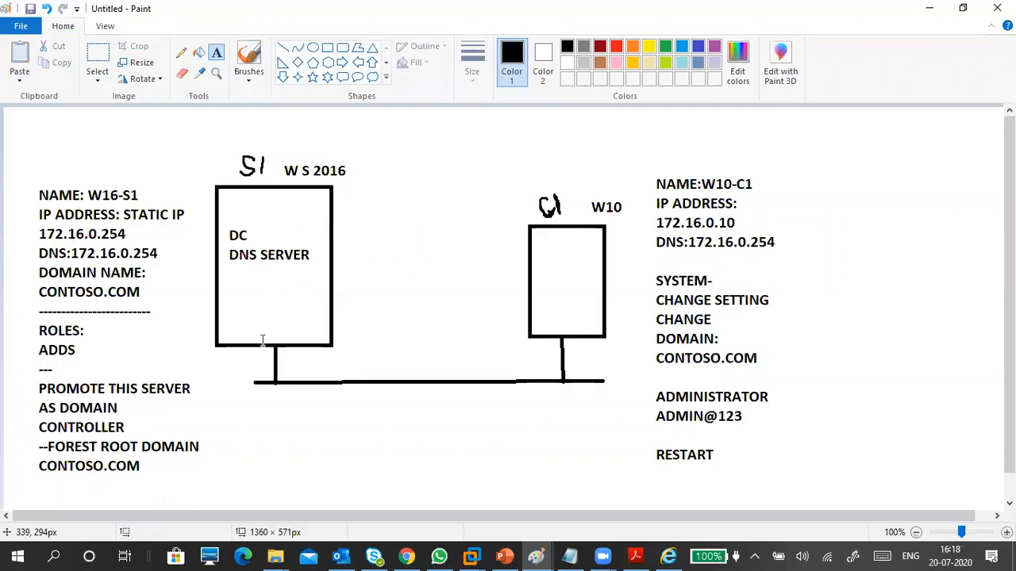
Label the network connections under S1 and under C1 as 'VMNET1'.
left_click(268, 398)
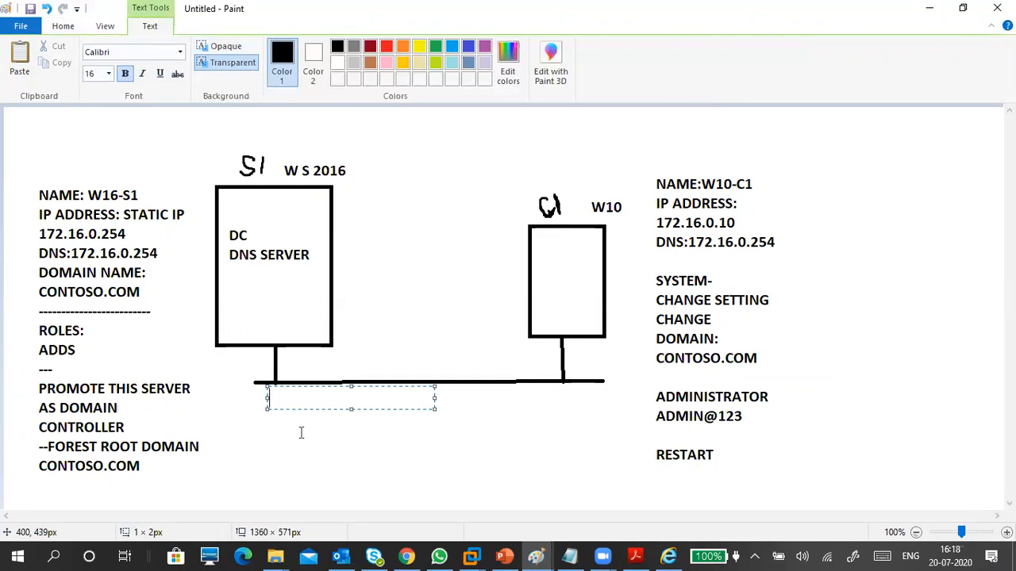
type("VMNET1")
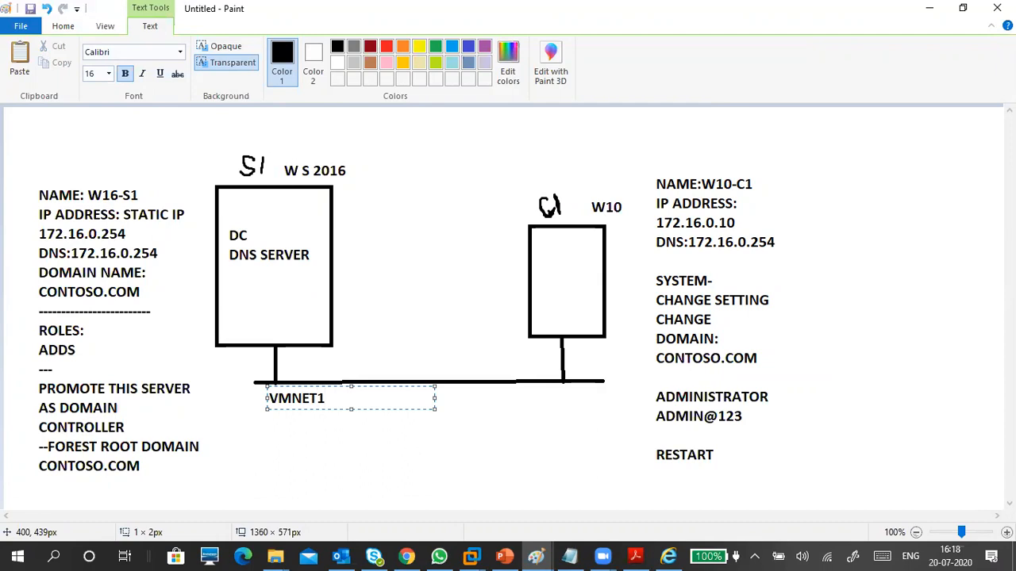
left_click(534, 409)
left_click(531, 384)
type("VMN")
type("ET1")
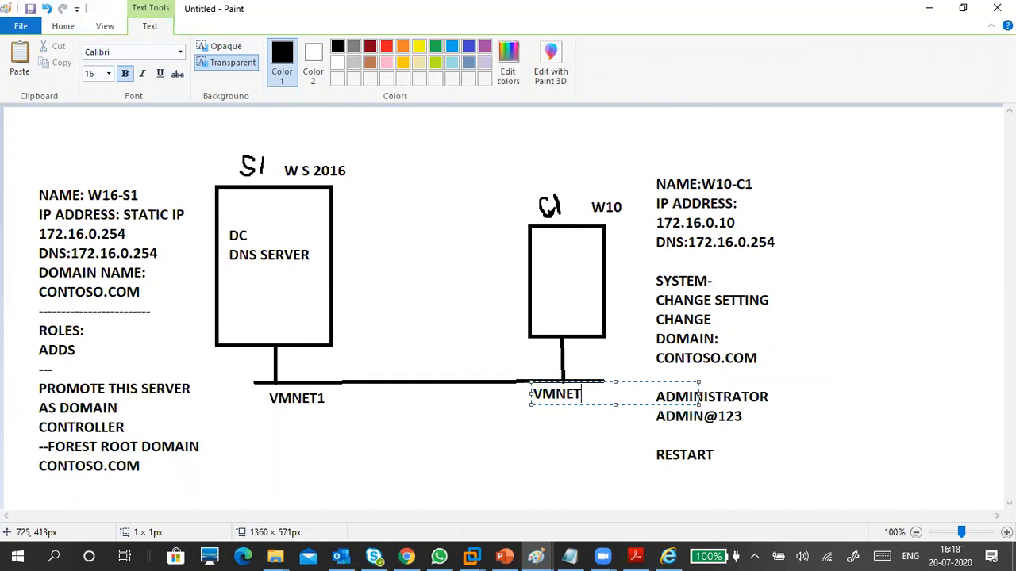
left_click(545, 438)
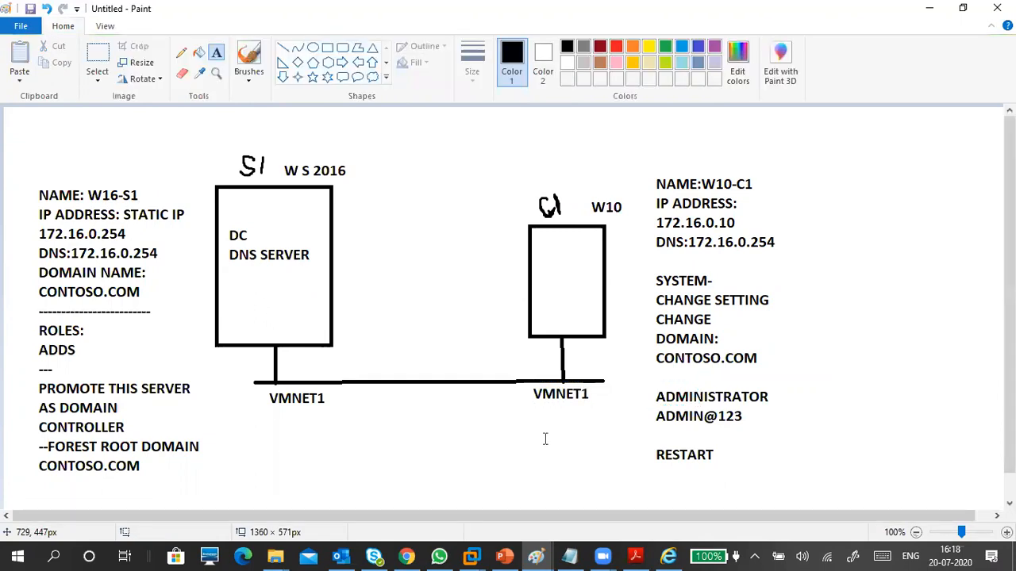
Discard an empty text box in C1 and bring up VMware's open machine windows.
left_click(561, 262)
left_click(296, 304)
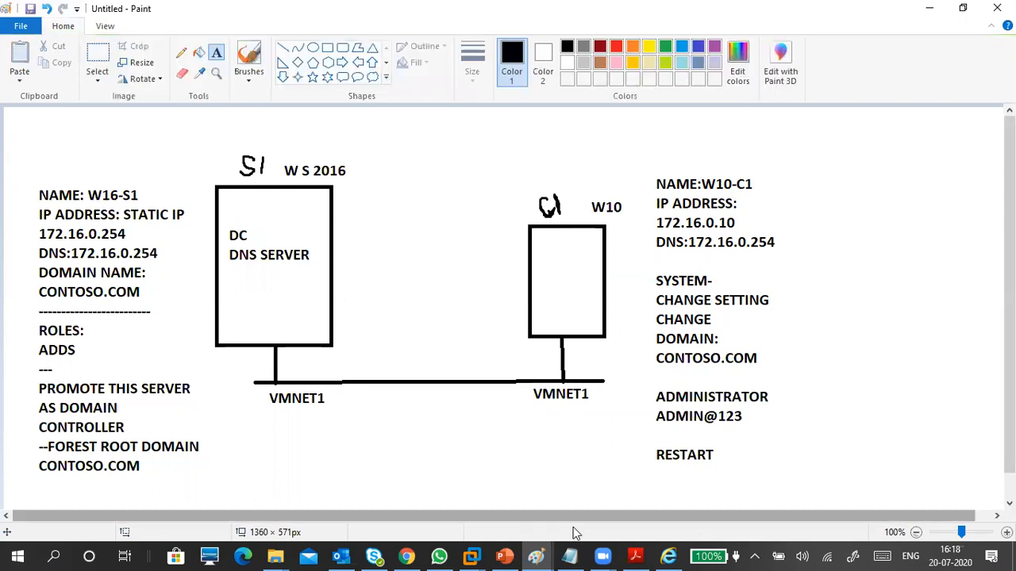
left_click(471, 556)
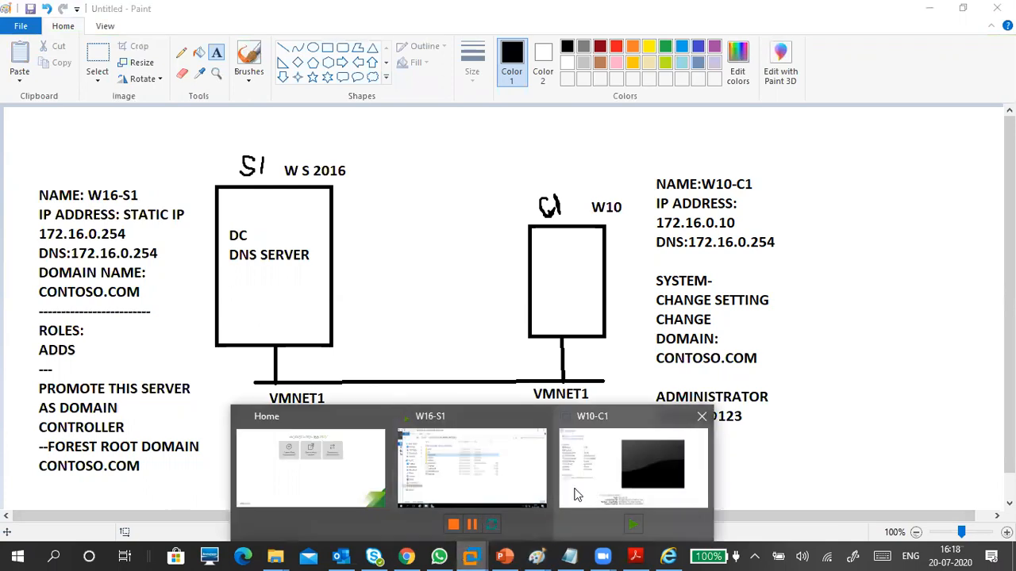
Check that W16-S1's network adapter is set to Custom (VMnet2) in its VM settings.
left_click(571, 429)
left_click(254, 60)
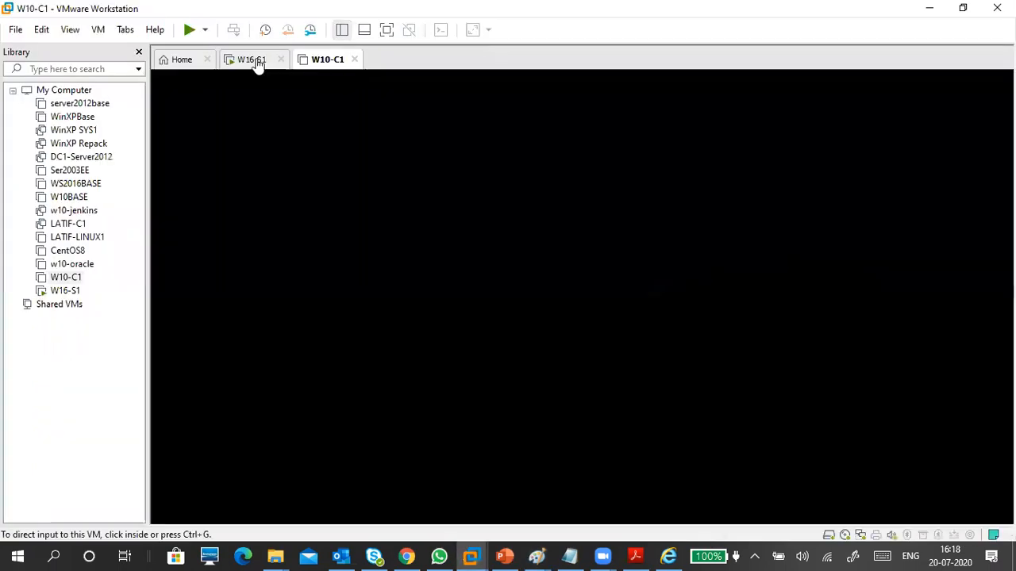
left_click(99, 29)
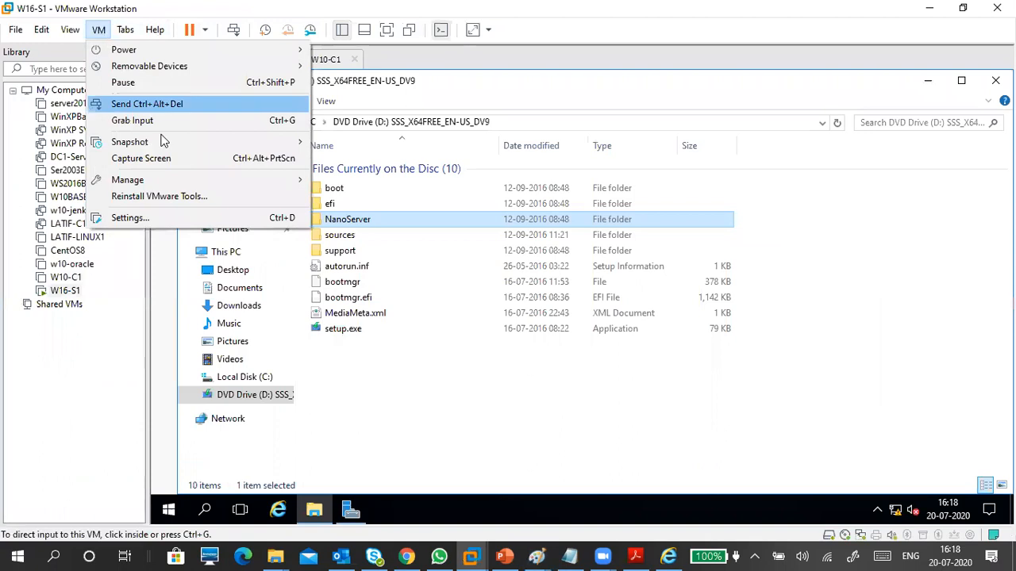
left_click(176, 219)
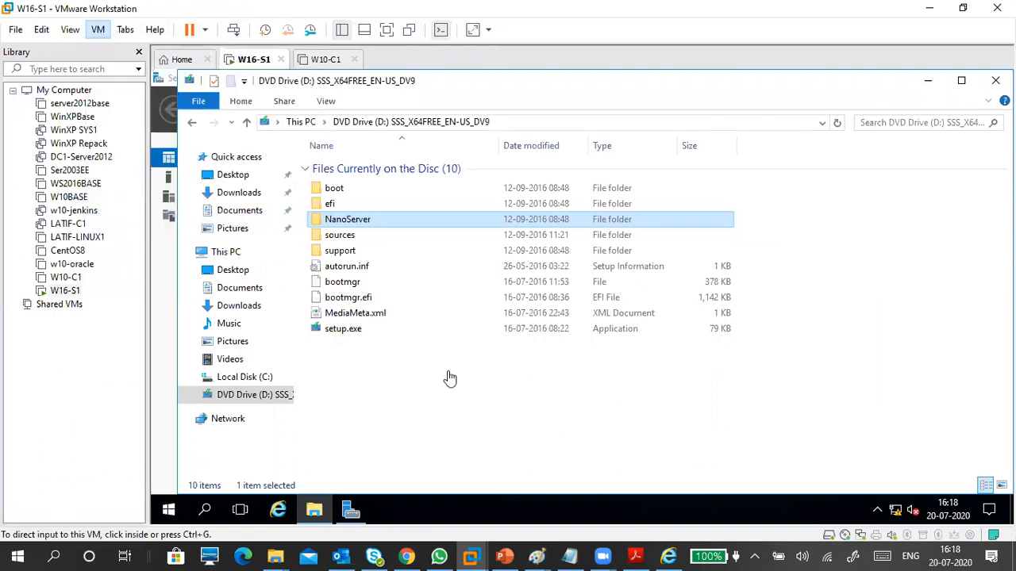
left_click(412, 140)
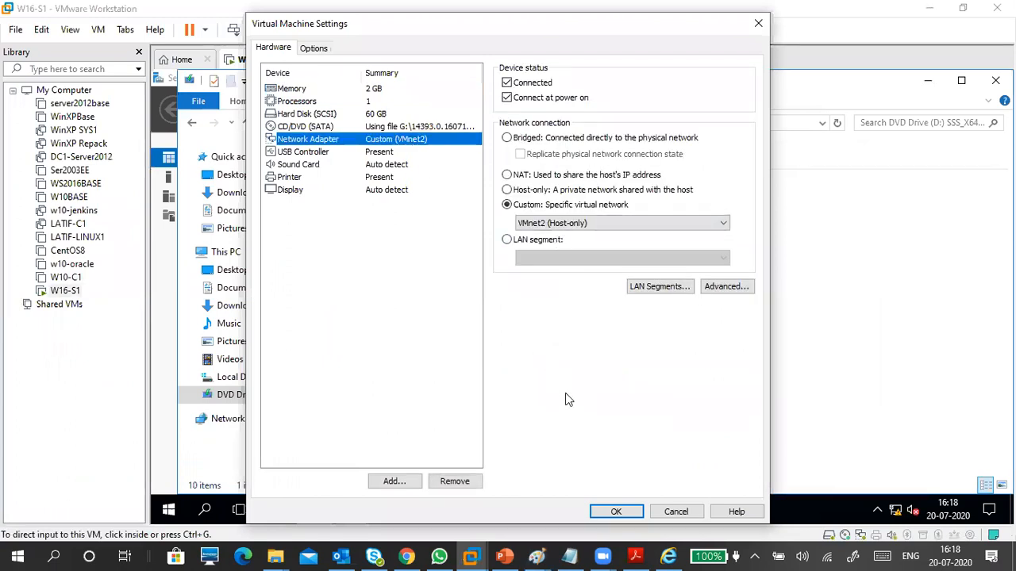
left_click(613, 512)
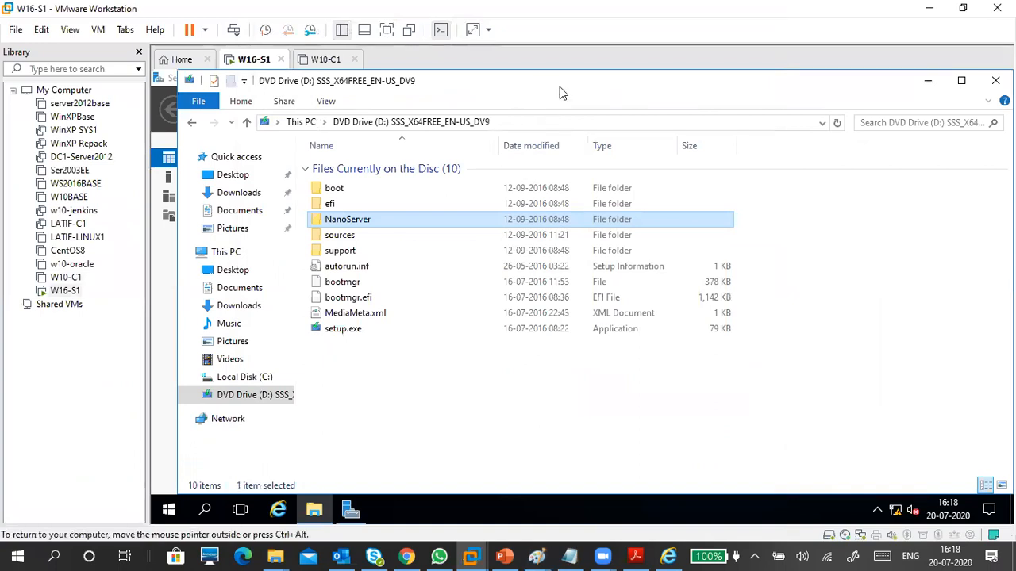
Close the guest's Explorer window to reveal Server Manager.
left_click_drag(559, 93, 373, 216)
left_click(783, 219)
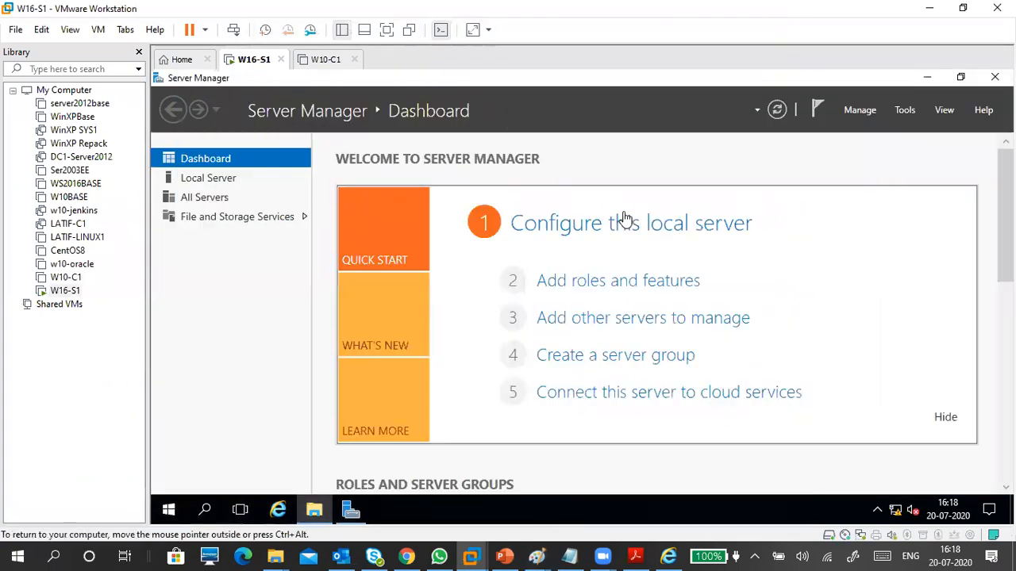
left_click(327, 59)
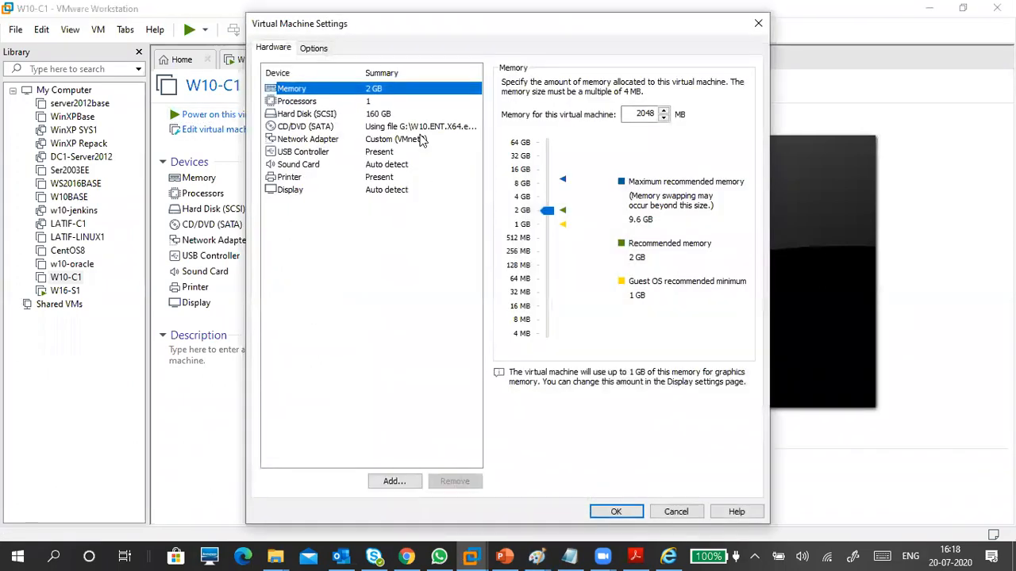
Check that W10-C1's network adapter is also on VMnet2 in its VM settings.
left_click(421, 148)
left_click(420, 139)
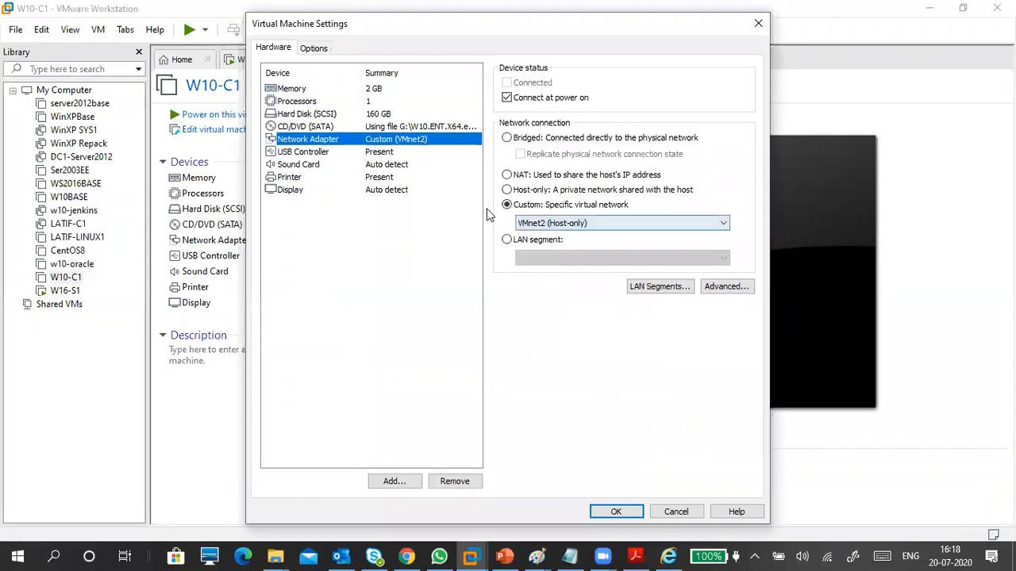
left_click(613, 511)
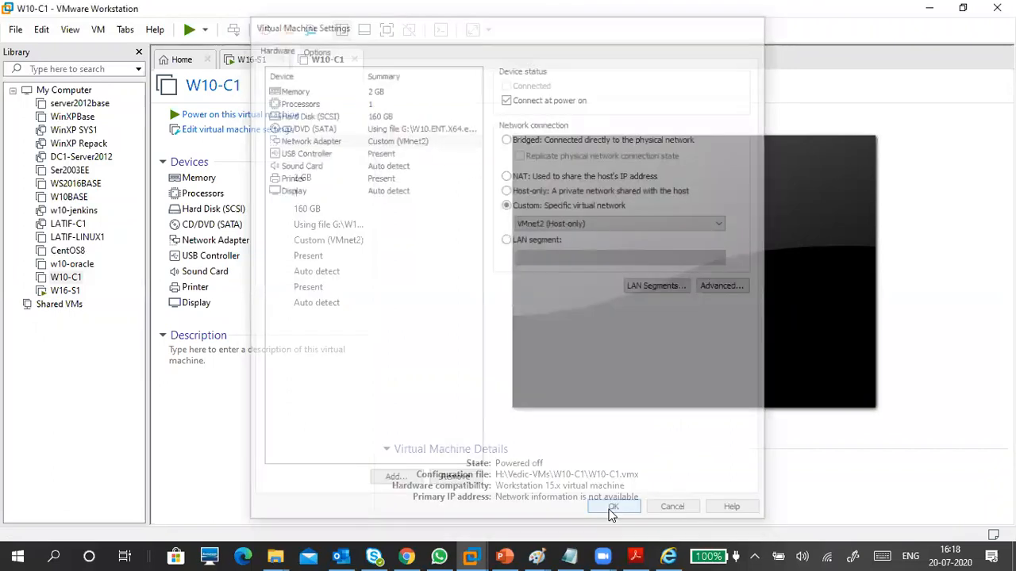
left_click(806, 184)
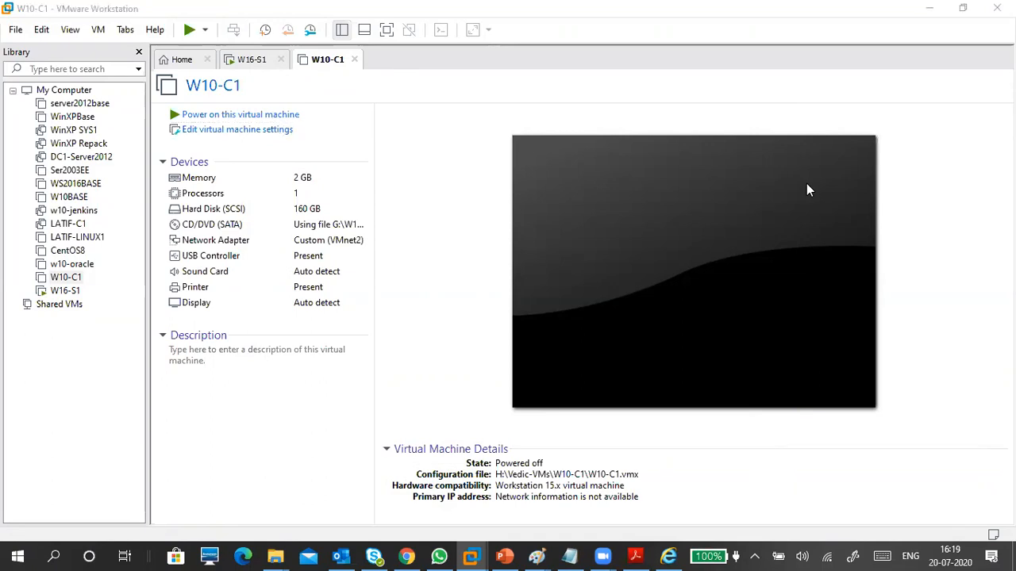
left_click(414, 131)
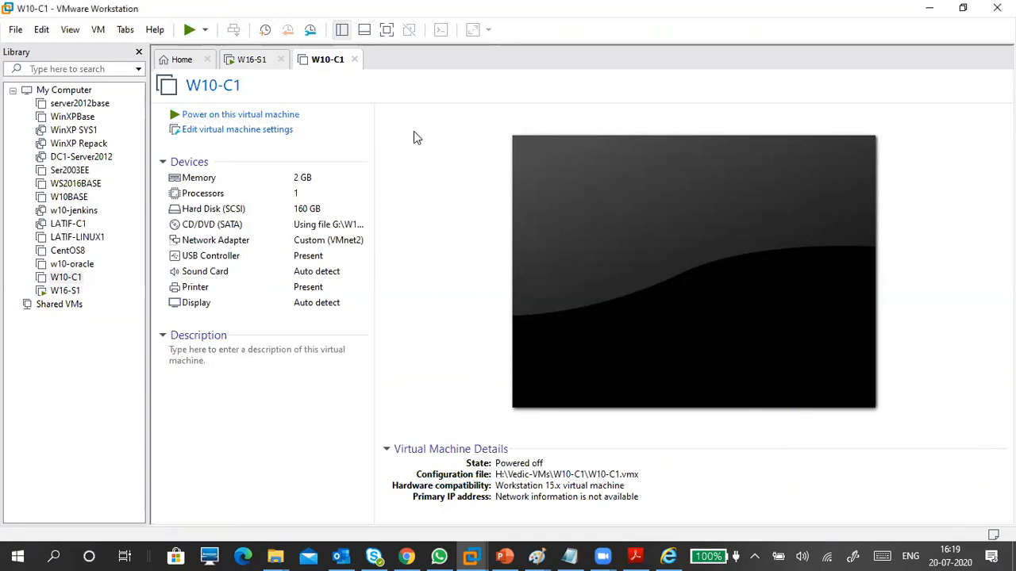
Return to the W16-S1 machine and hide the Library pane for a wider view.
left_click(254, 61)
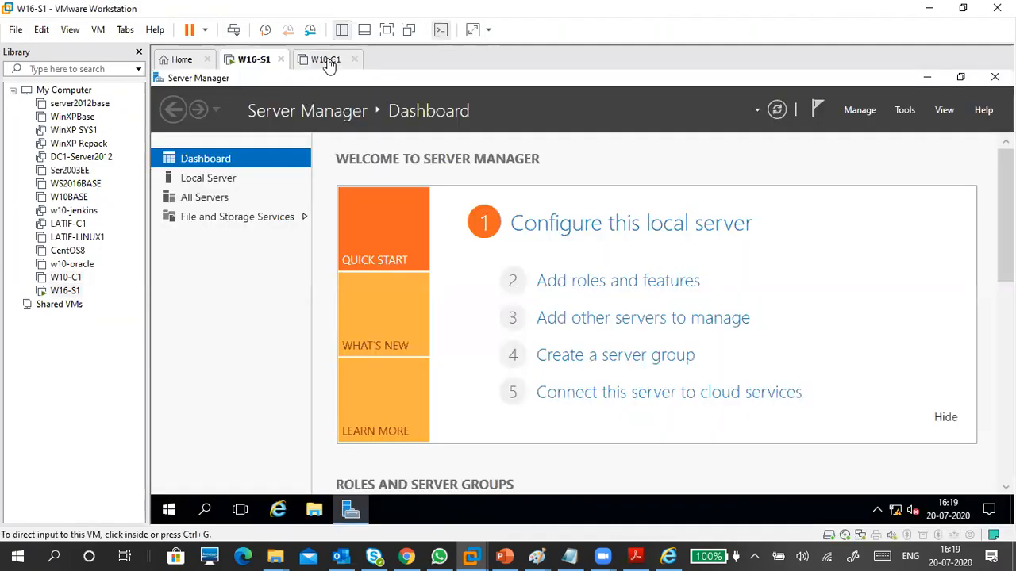
left_click(329, 64)
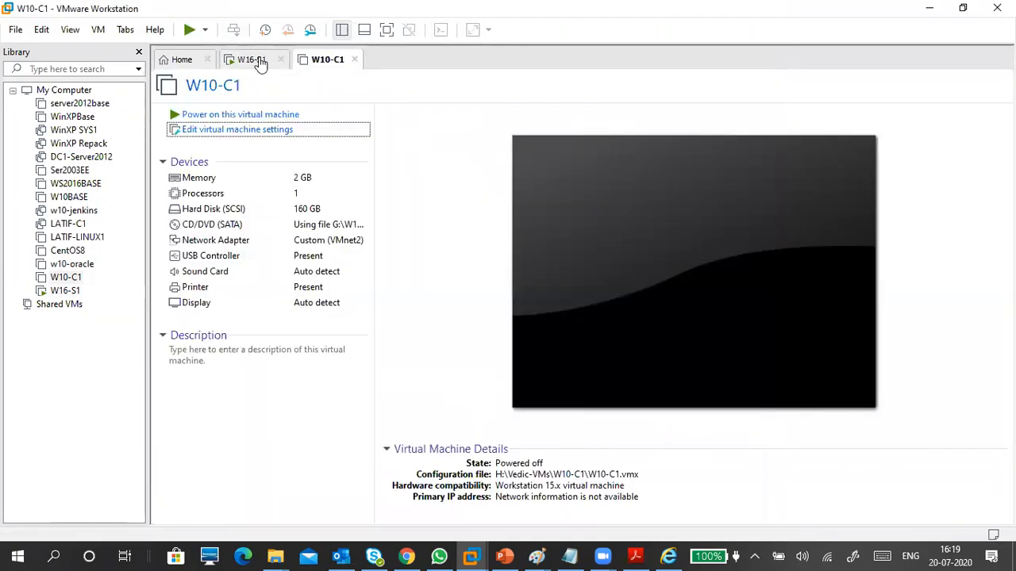
left_click(254, 61)
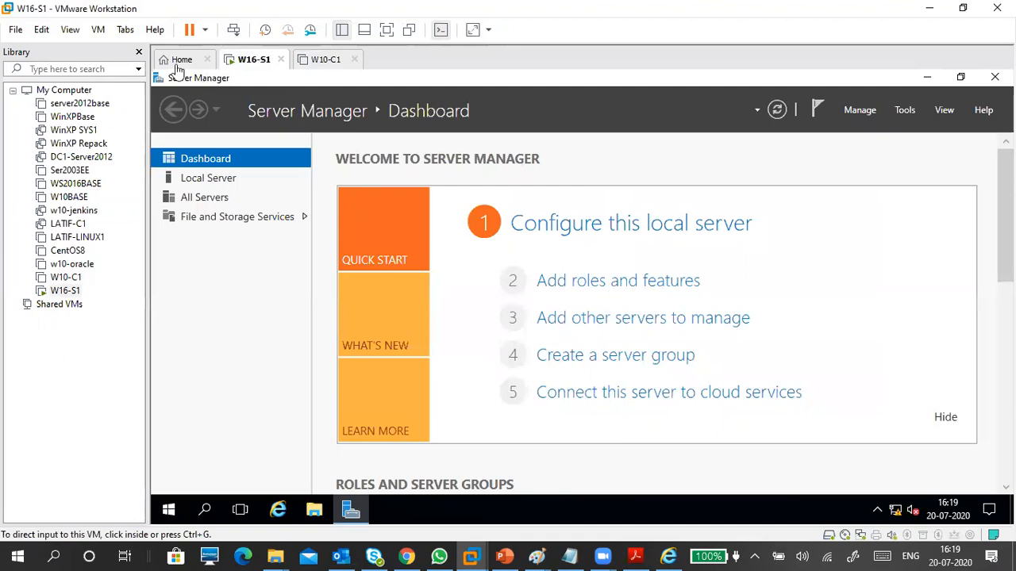
left_click(138, 51)
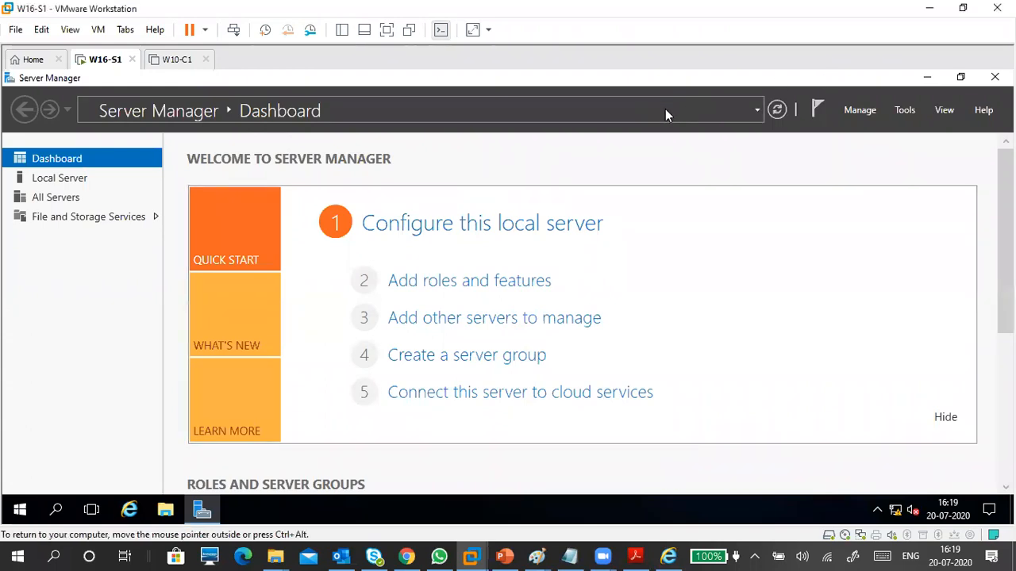
Open W16-S1's Local Server page, showing WORKGROUP and a DHCP-assigned IPv4 address on Ethernet0.
left_click(77, 182)
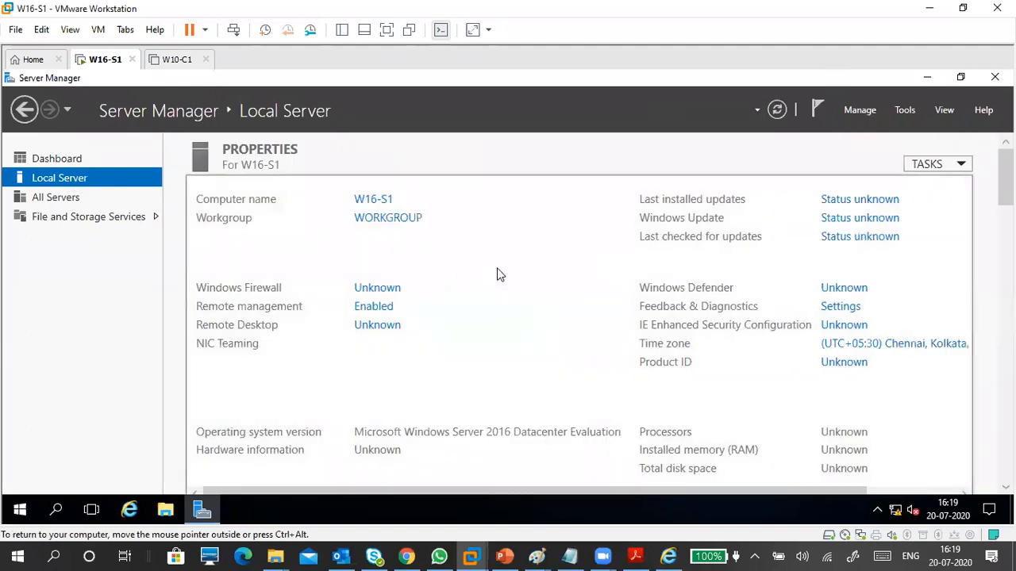
left_click(386, 204)
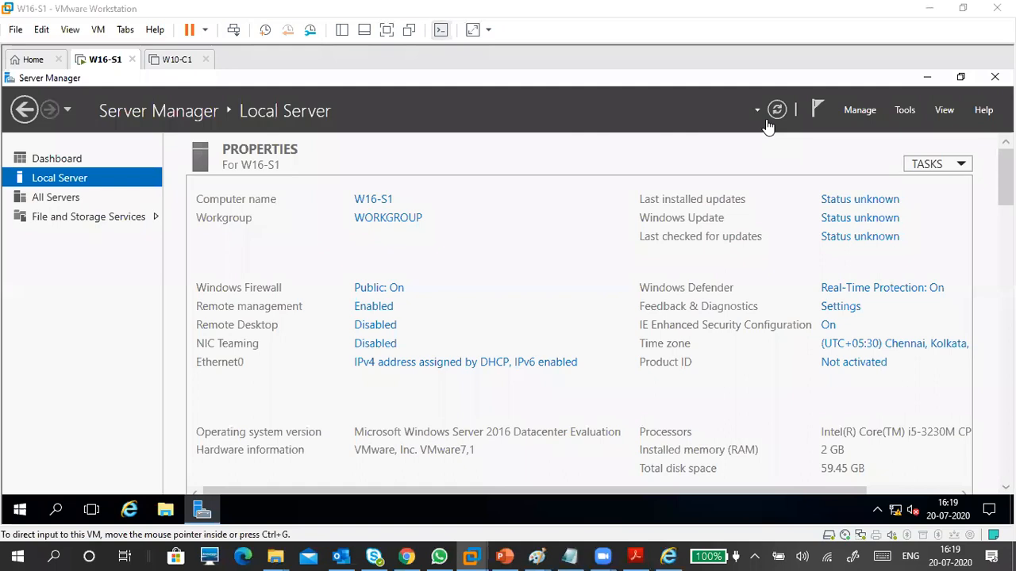
left_click(532, 252)
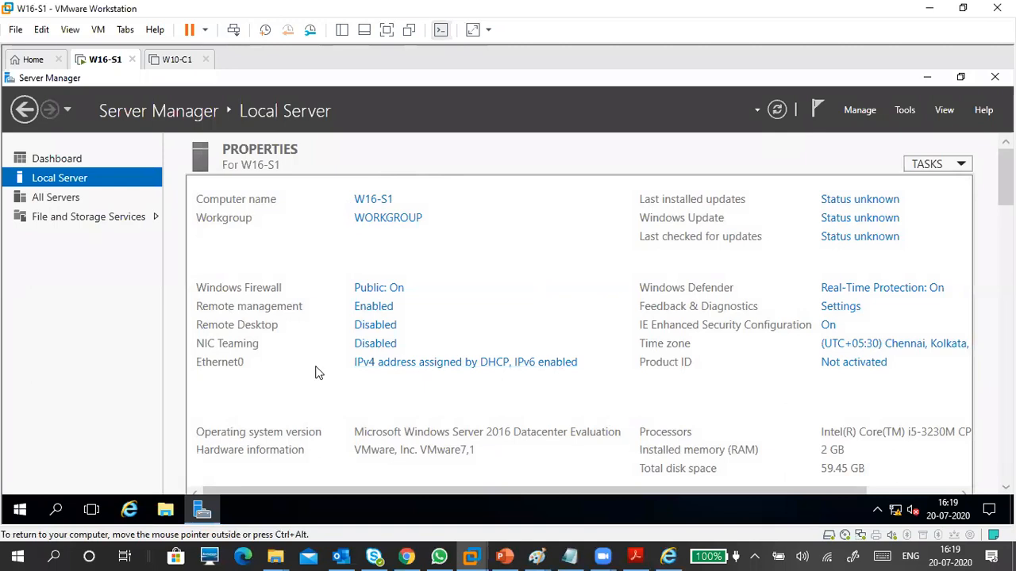
Open the Network Connections window from the Ethernet0 link on Local Server.
left_click(492, 370)
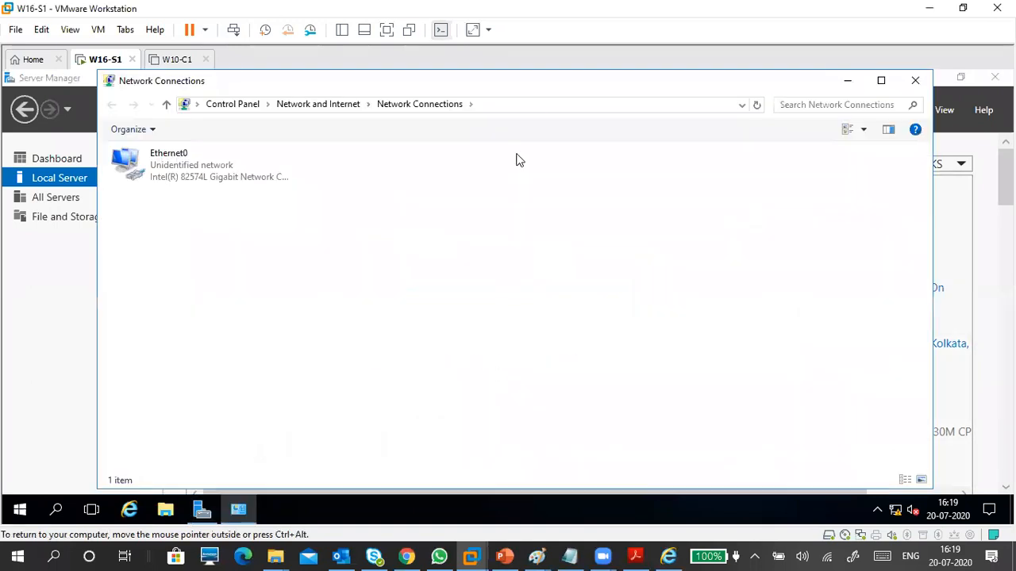
left_click_drag(633, 84, 381, 124)
left_click(662, 122)
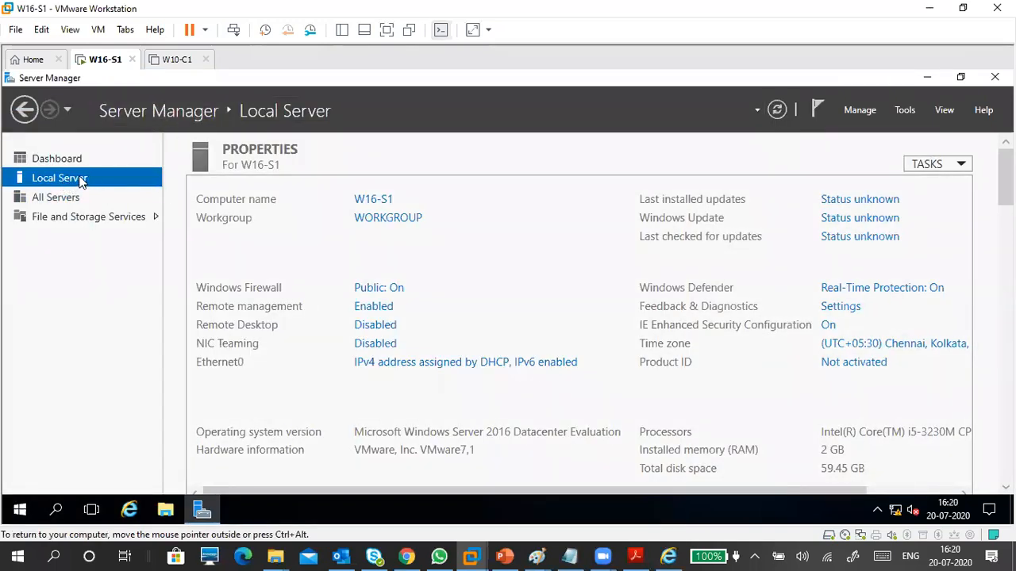
left_click(439, 363)
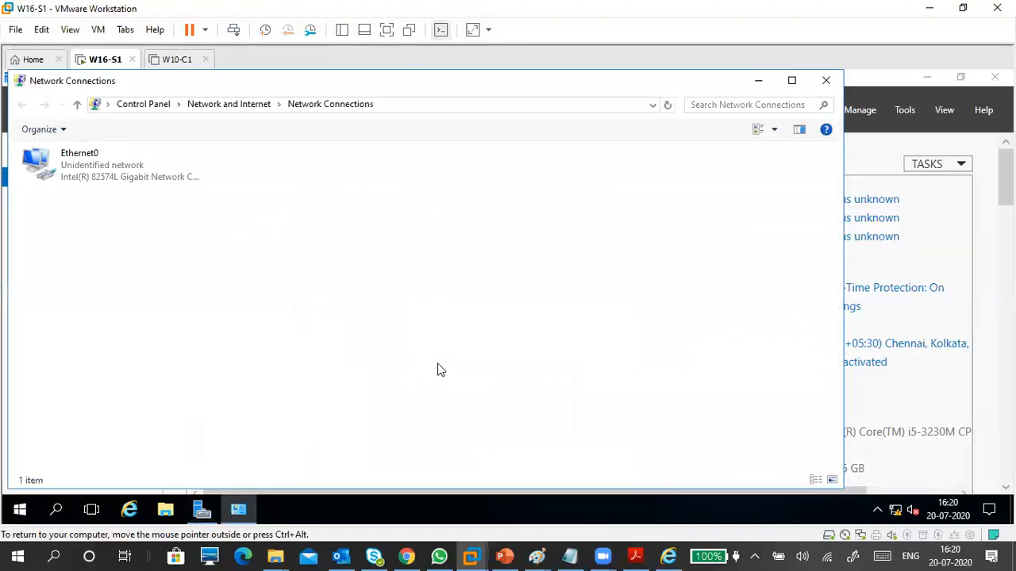
Check Ethernet0's status details (169.254.107.151 autoconfiguration address) and open its Properties.
left_click(128, 173)
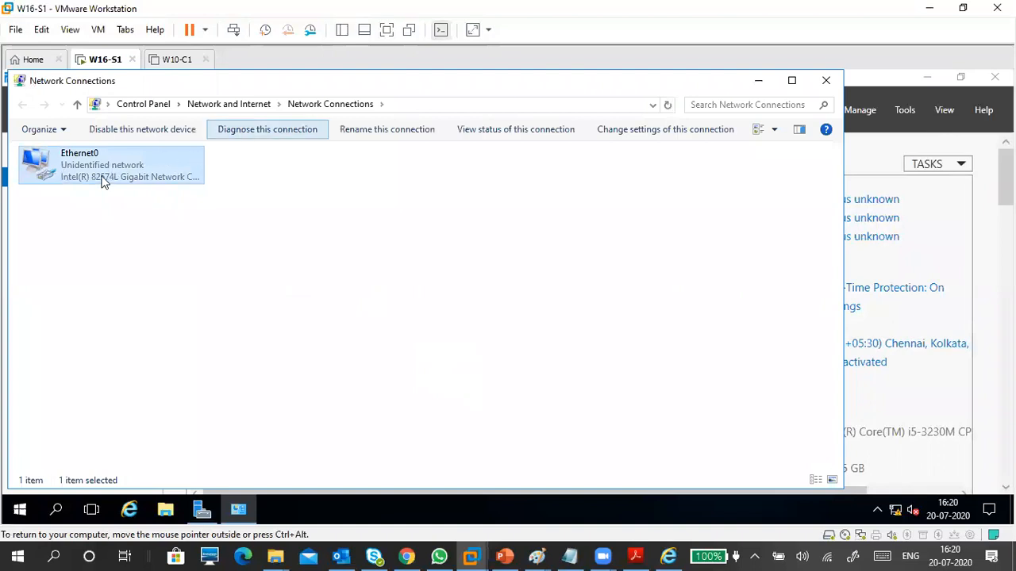
double_click(126, 172)
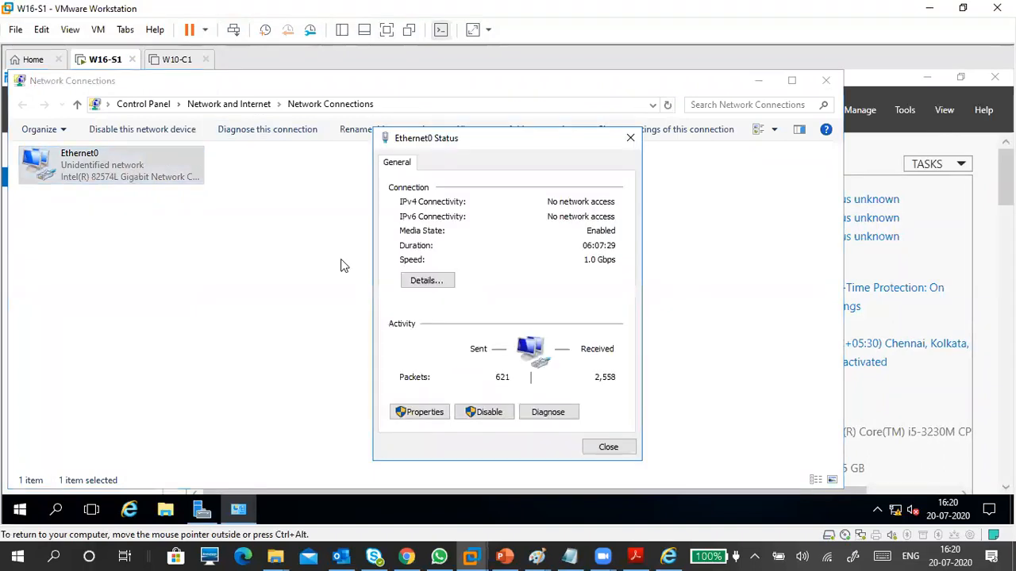
left_click(427, 281)
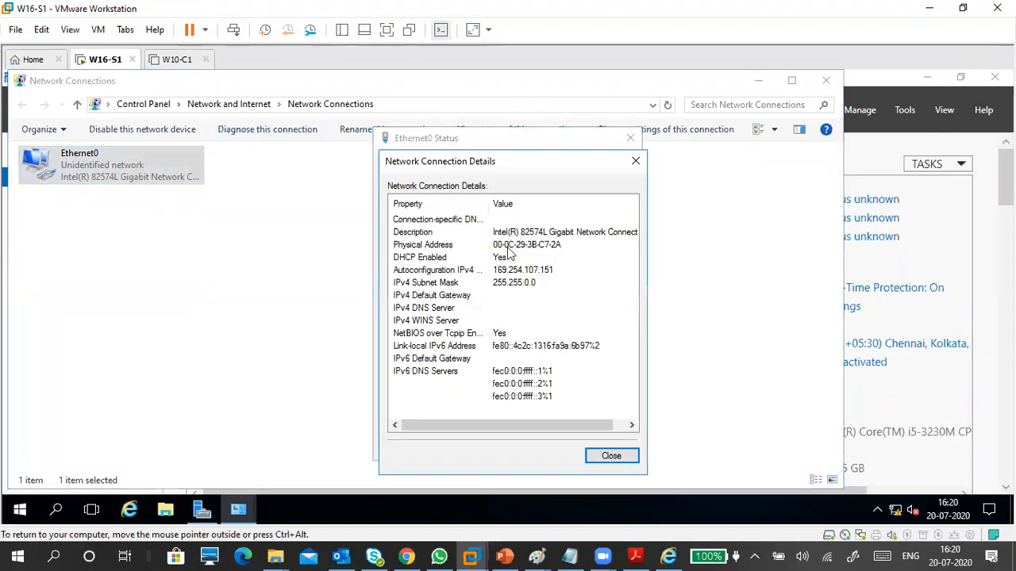
left_click(621, 458)
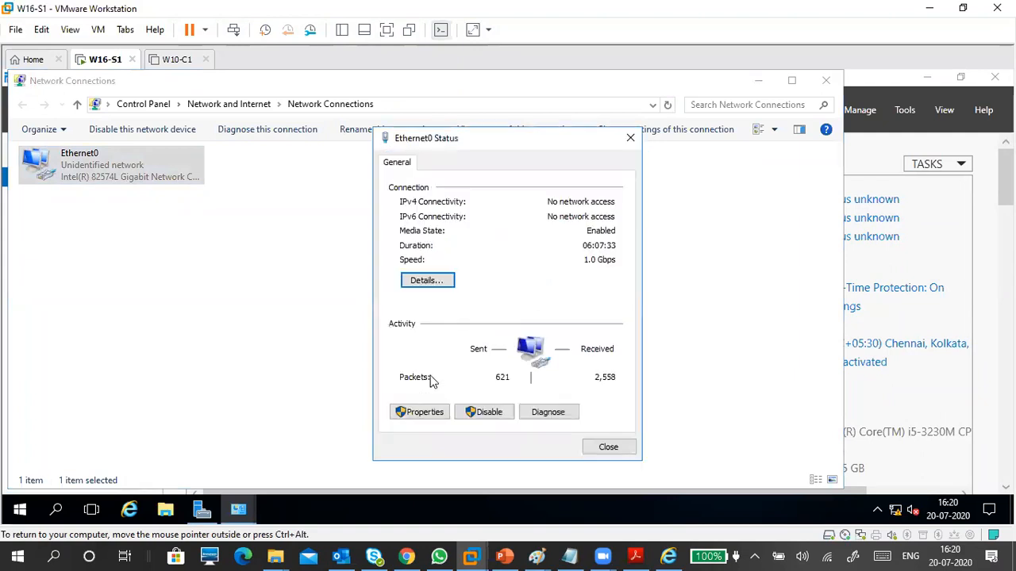
left_click(425, 412)
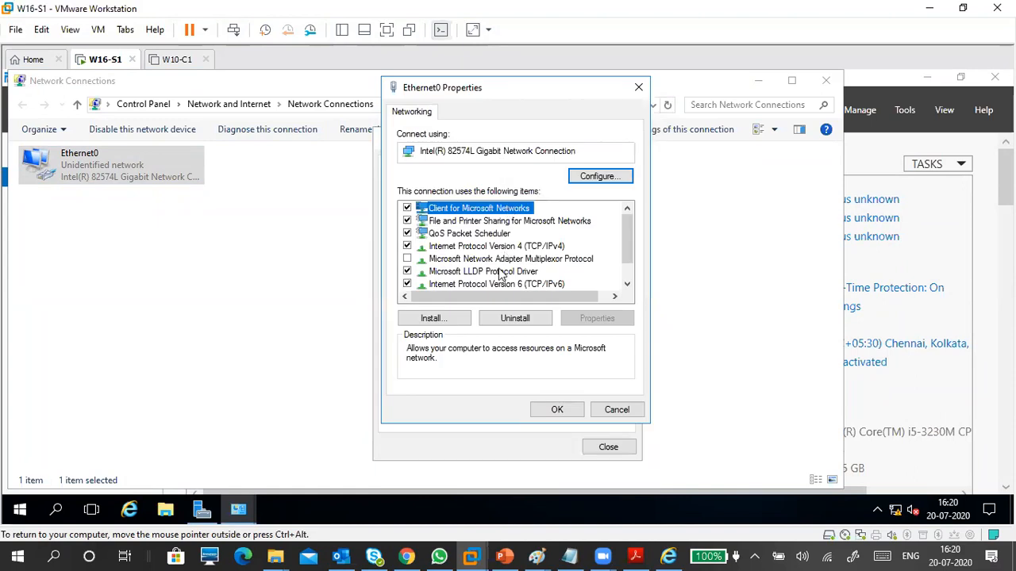
Give Ethernet0 static IPv4 172.16.0.254, mask 255.255.0.0, and preferred DNS 172.16.0.254.
left_click(504, 246)
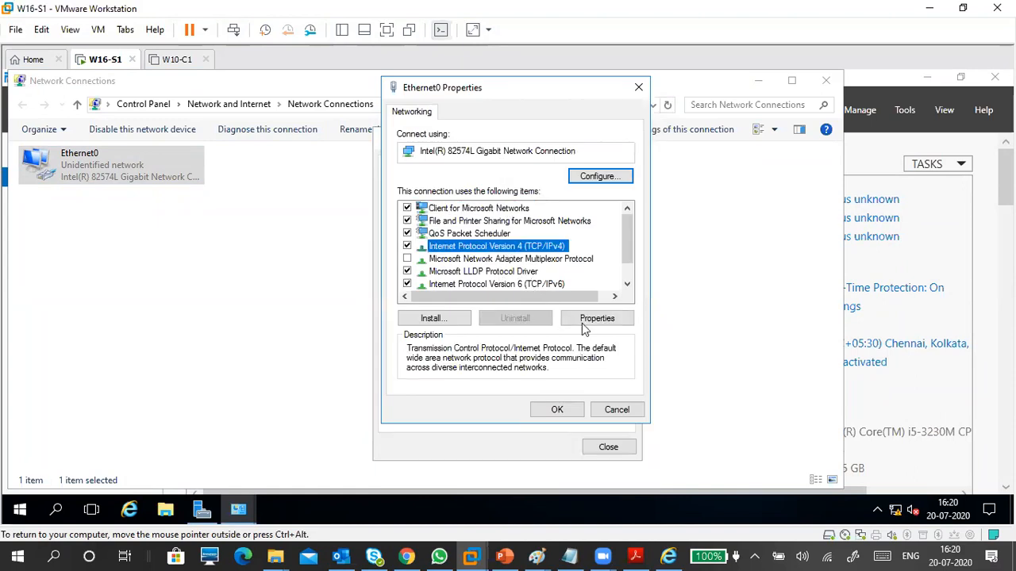
left_click(582, 322)
left_click_drag(515, 145, 447, 125)
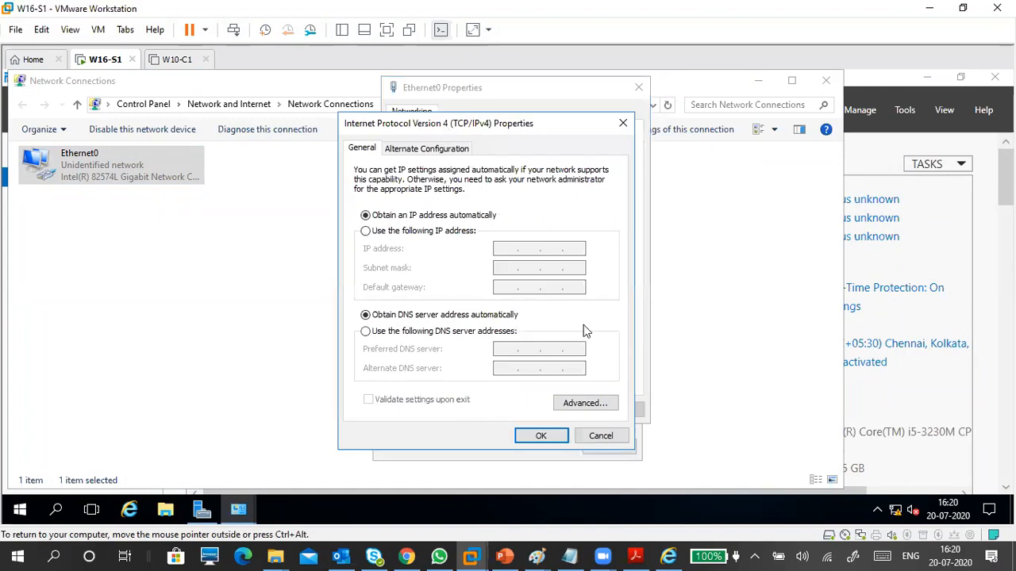
left_click(433, 235)
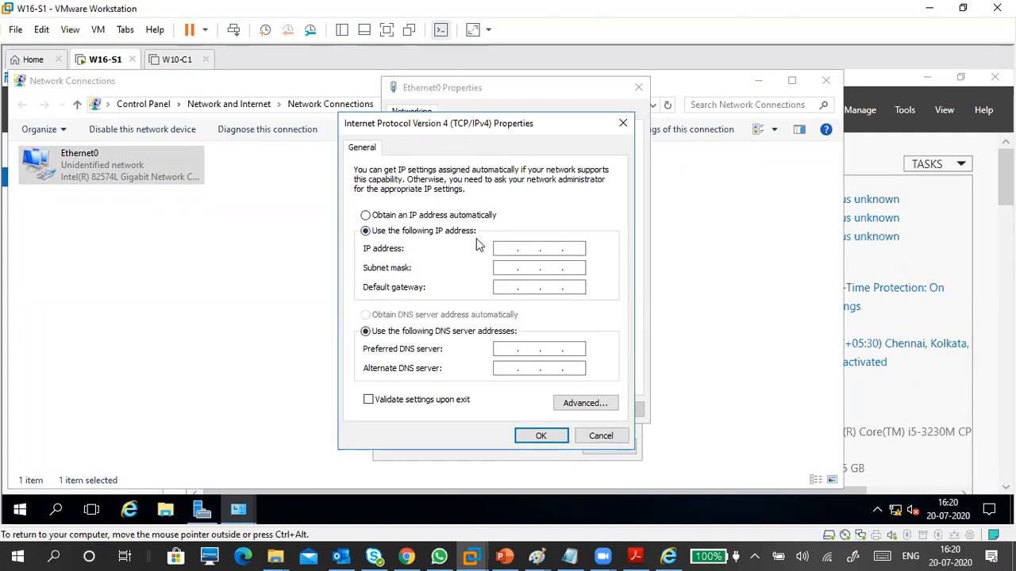
left_click(502, 250)
type("172.16.")
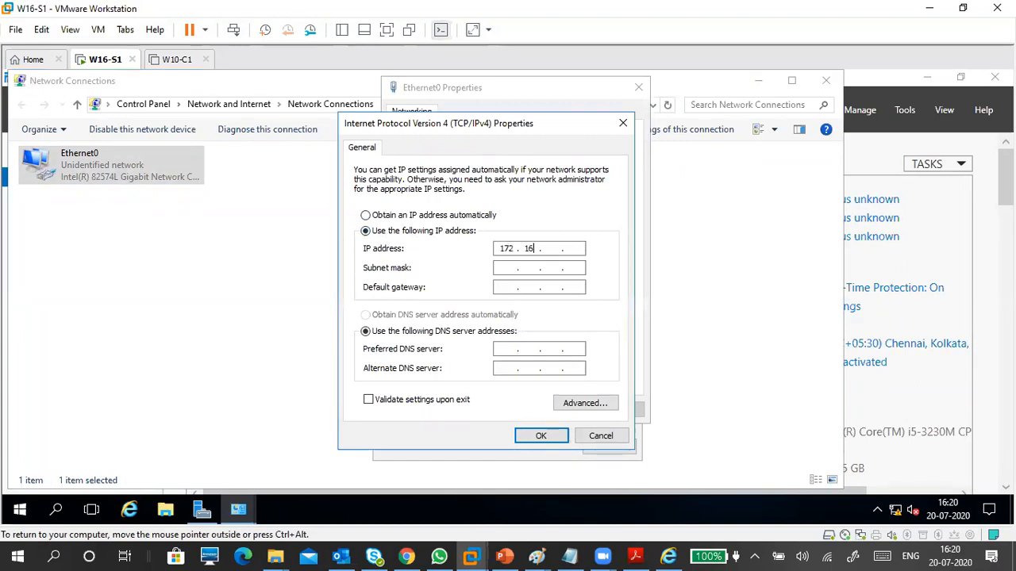
type("0.")
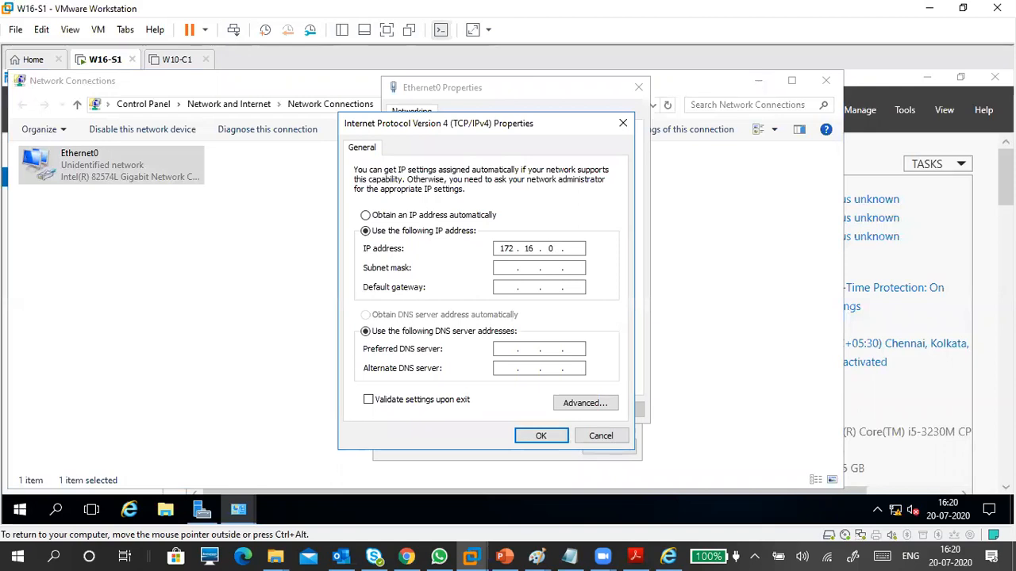
type("254")
key("Tab")
key("Tab")
key("Tab")
key("Tab")
type("172.16.0.254")
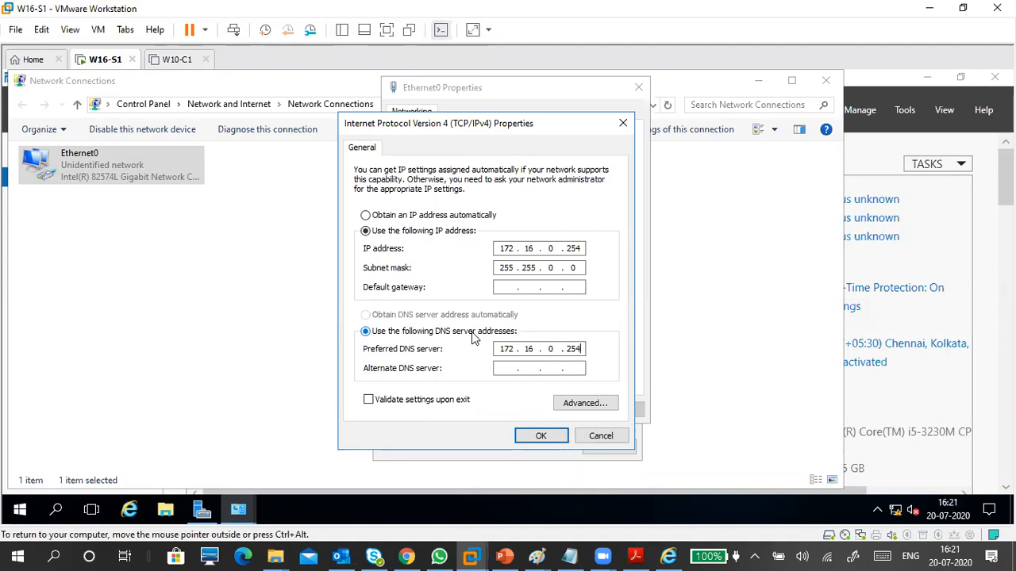
left_click(498, 289)
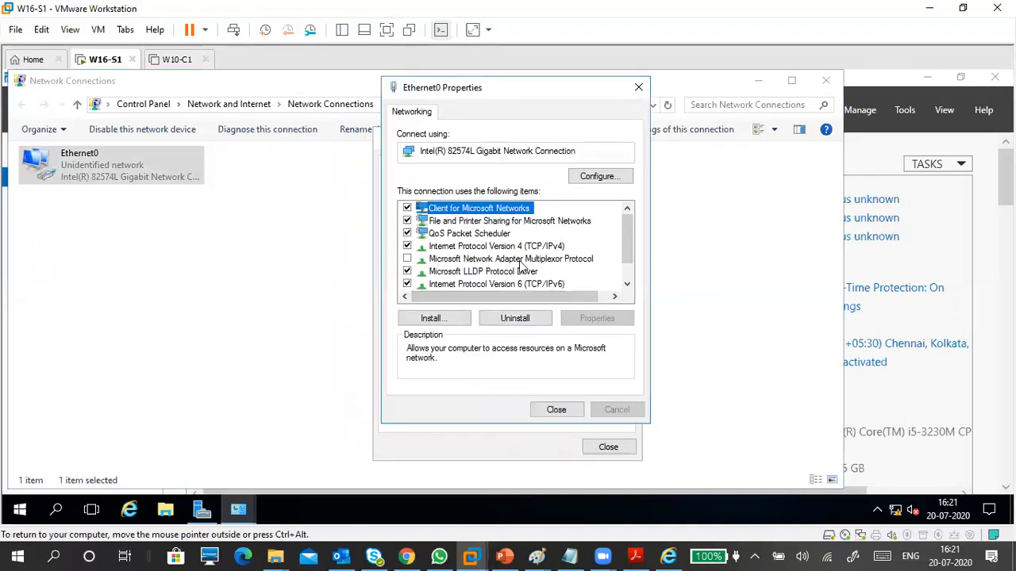
Review the static IPv4 values in TCP/IPv4 Properties and save them.
left_click(521, 247)
left_click(601, 321)
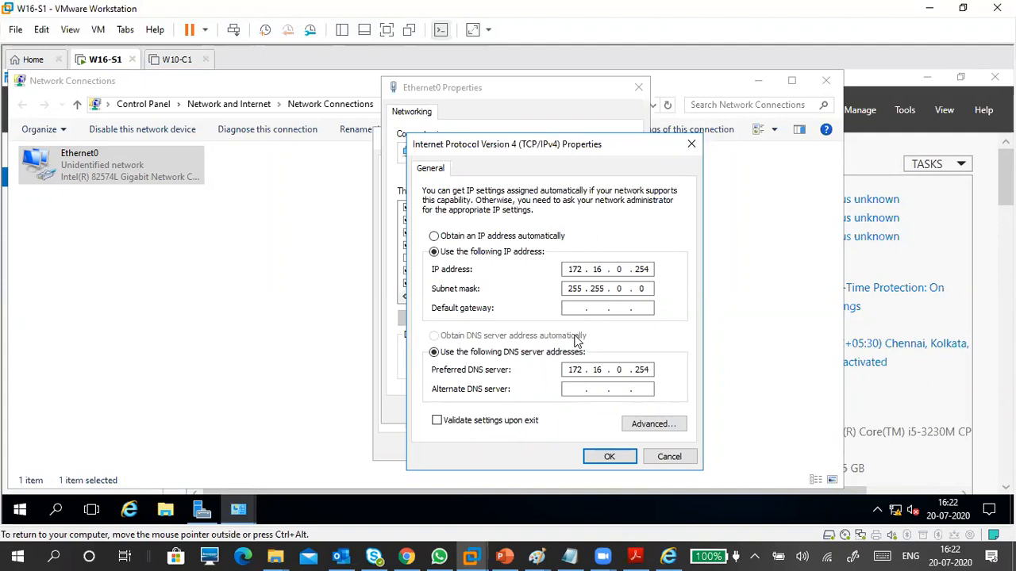
left_click(644, 288)
left_click(438, 421)
left_click(539, 421)
left_click(608, 456)
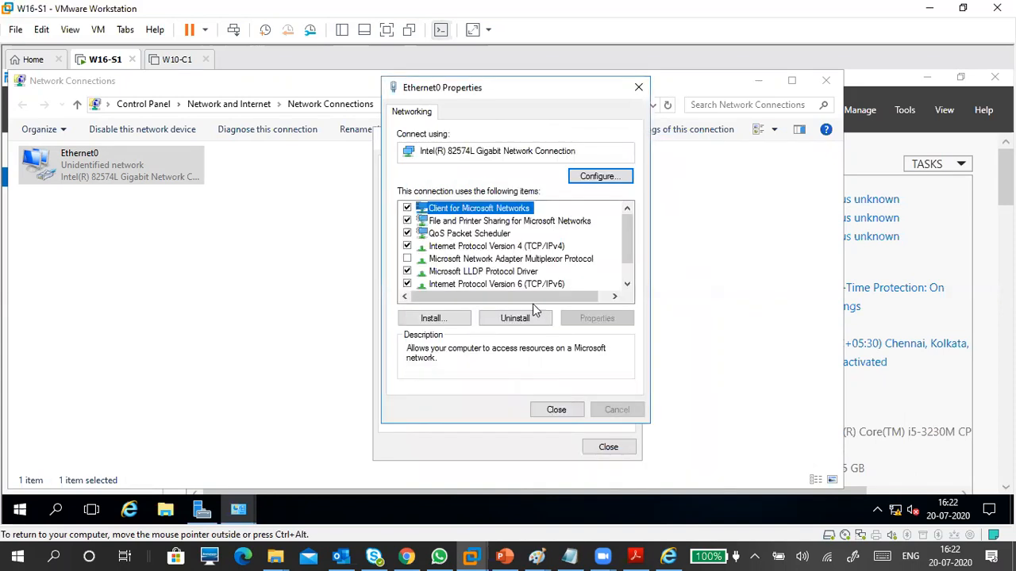
Uncheck Internet Protocol Version 6 (TCP/IPv6) on Ethernet0.
left_click(537, 246)
scroll(558, 272, "down", 1)
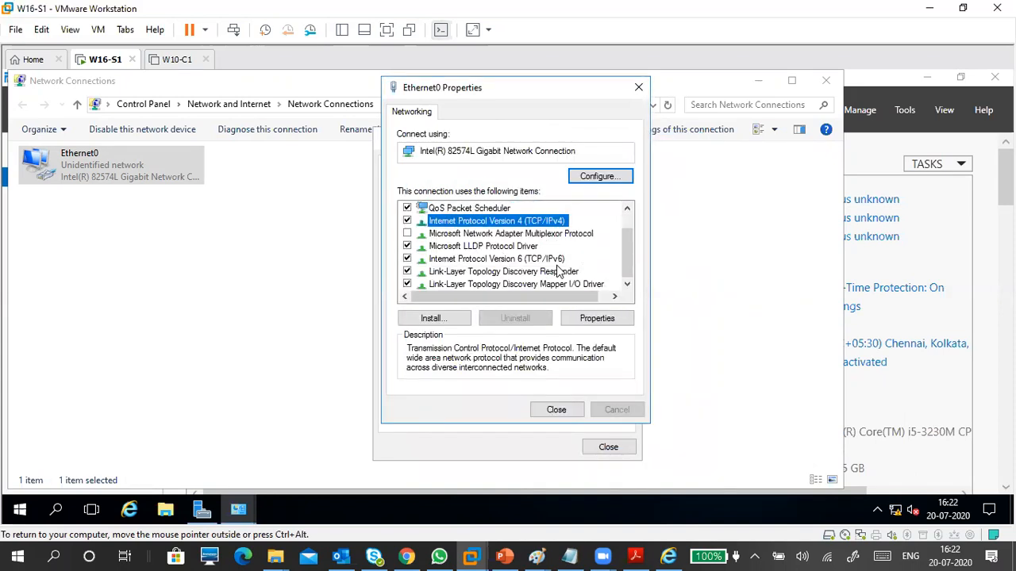
left_click(555, 260)
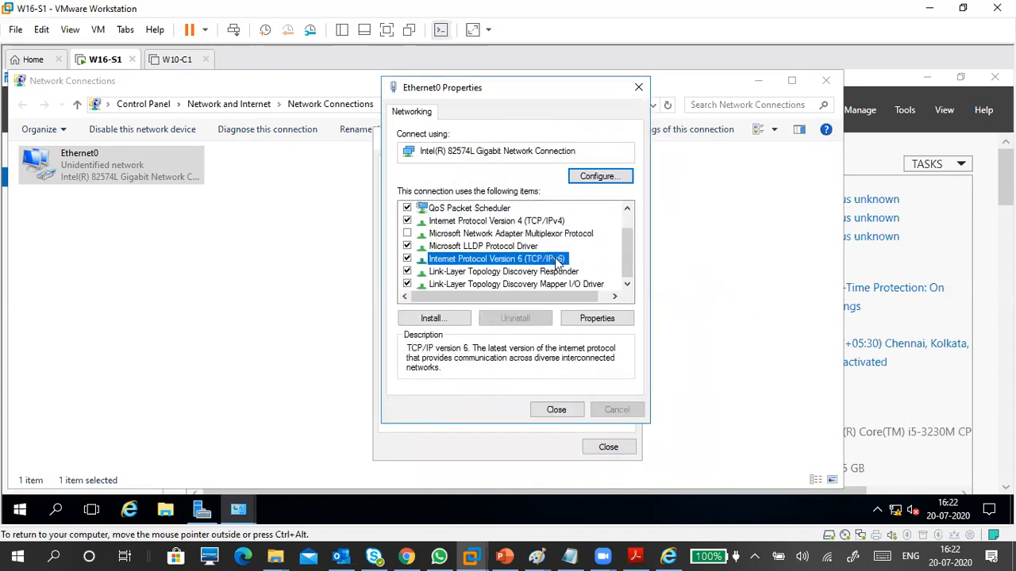
left_click(407, 259)
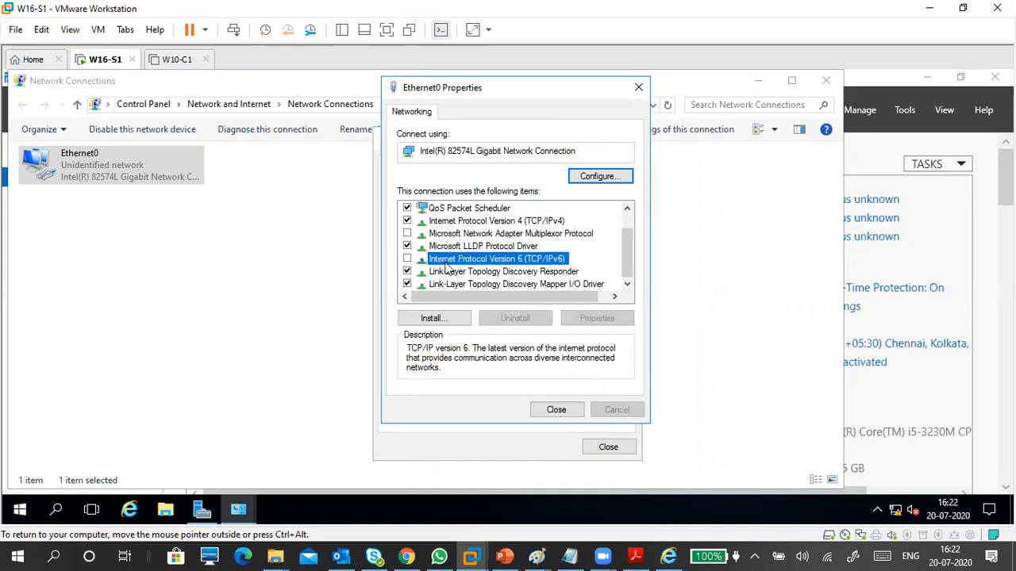
left_click(407, 260)
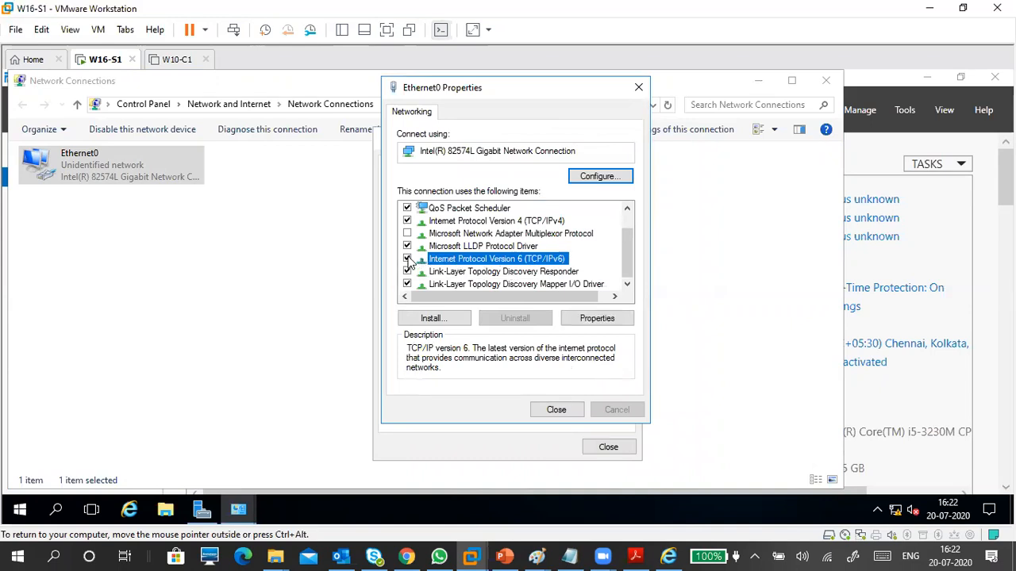
left_click(407, 259)
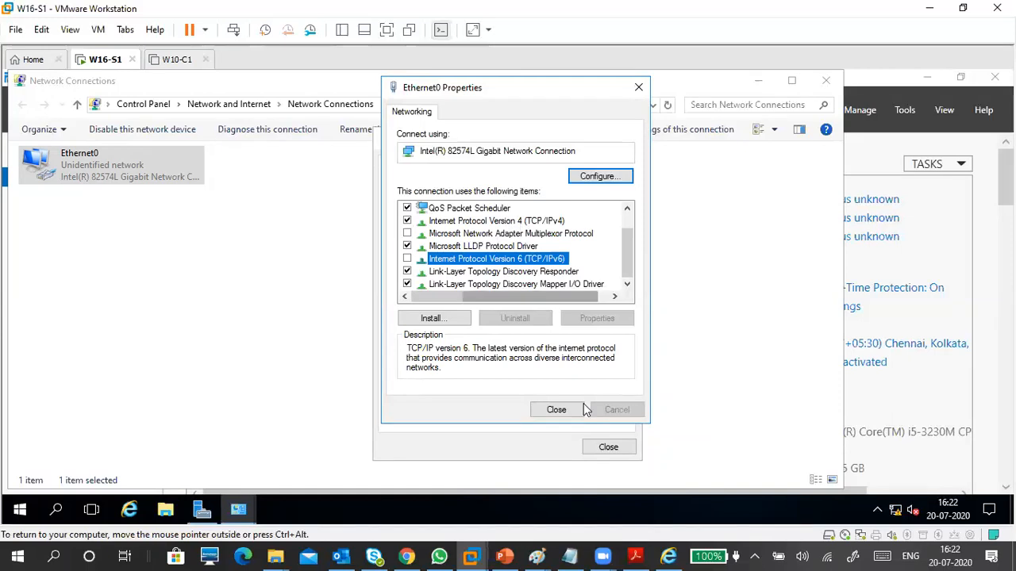
Apply the adapter changes and look over Ethernet0's connection details.
left_click(558, 411)
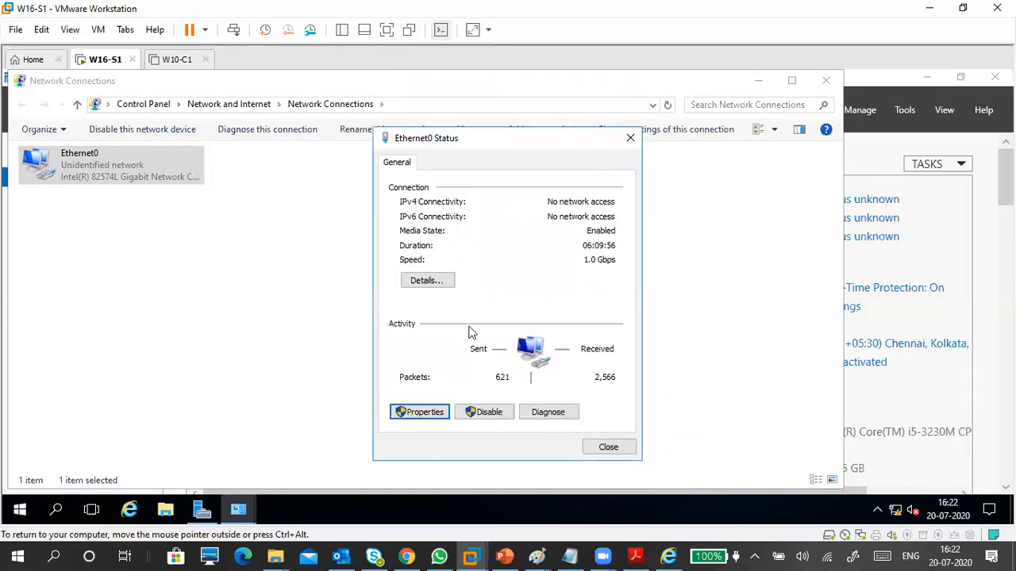
left_click(427, 282)
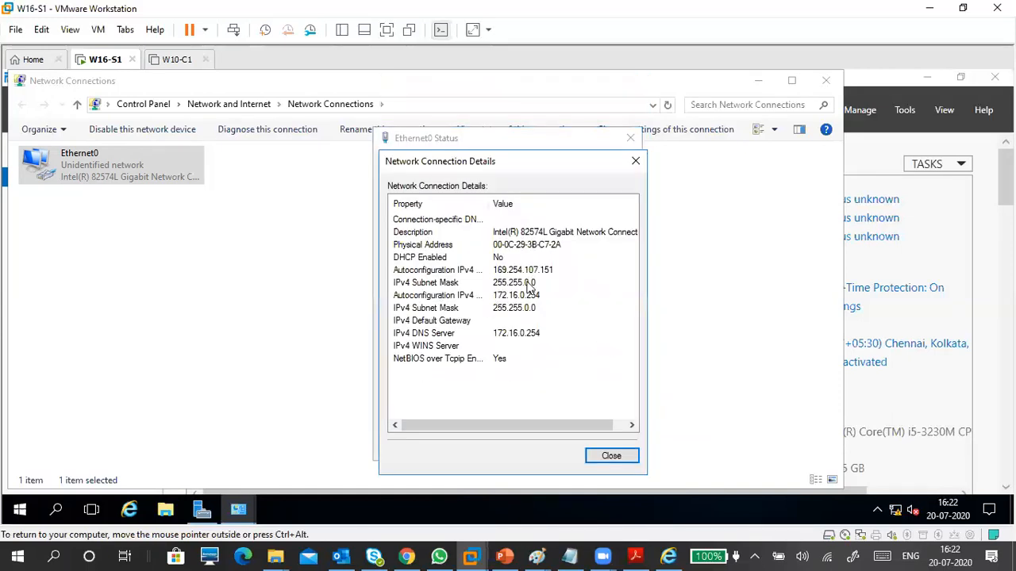
left_click(517, 274)
left_click(524, 284)
left_click(611, 455)
left_click(609, 447)
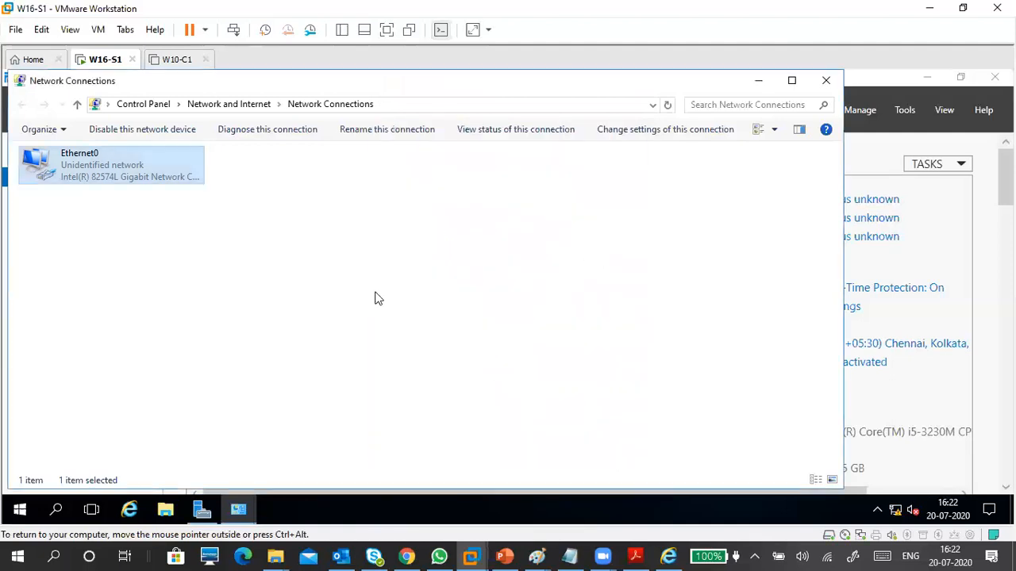
Verify in Ethernet0's details that IPv4 and DNS are both 172.16.0.254.
right_click(364, 282)
left_click(140, 175)
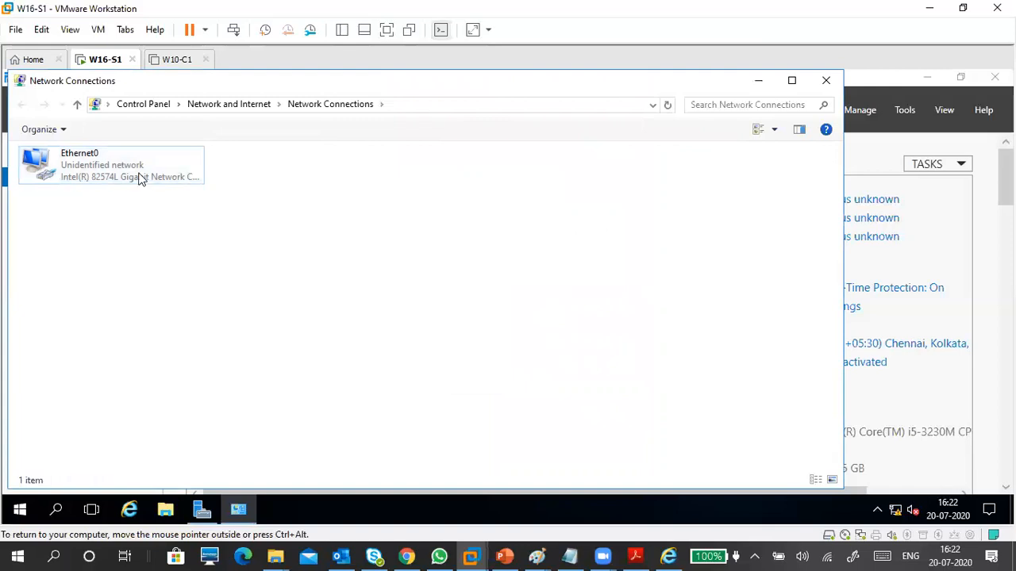
double_click(139, 173)
left_click(426, 281)
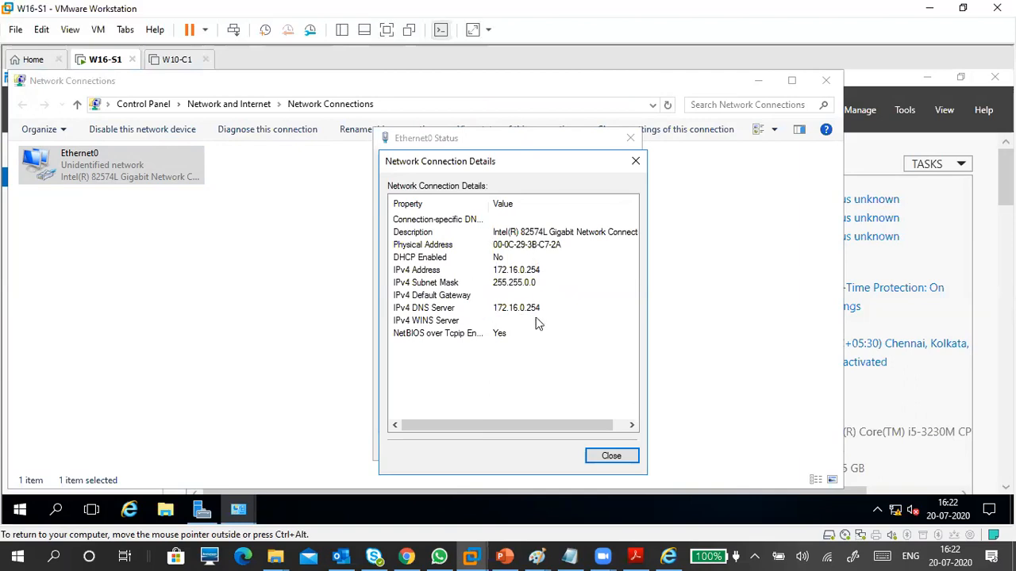
left_click(510, 272)
key("Down")
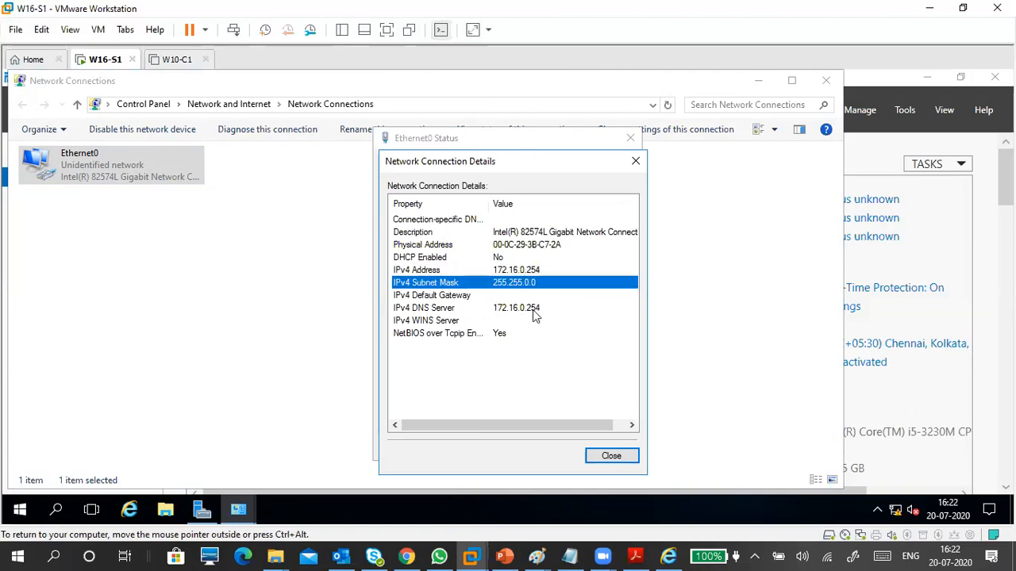
left_click(530, 308)
left_click(611, 456)
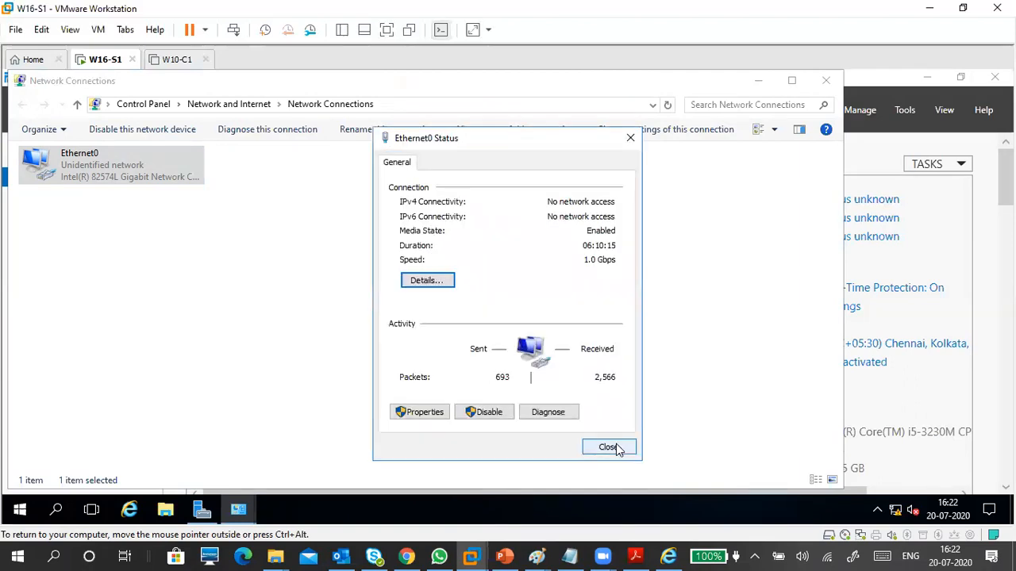
left_click(615, 448)
Review Ethernet0's details once more, then close the Details and Status windows.
left_click(311, 248)
right_click(311, 243)
left_click(238, 241)
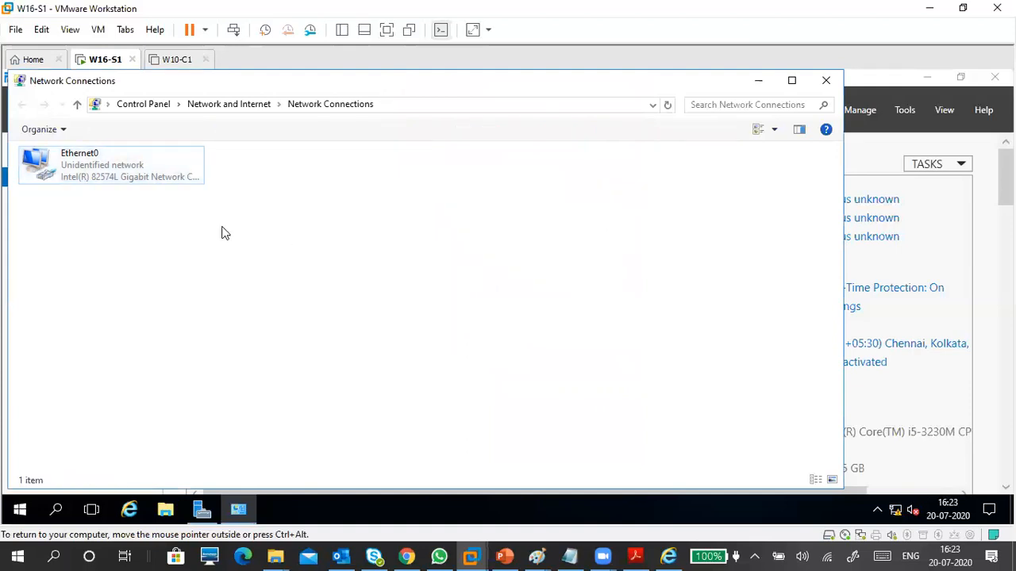
left_click(141, 166)
double_click(141, 167)
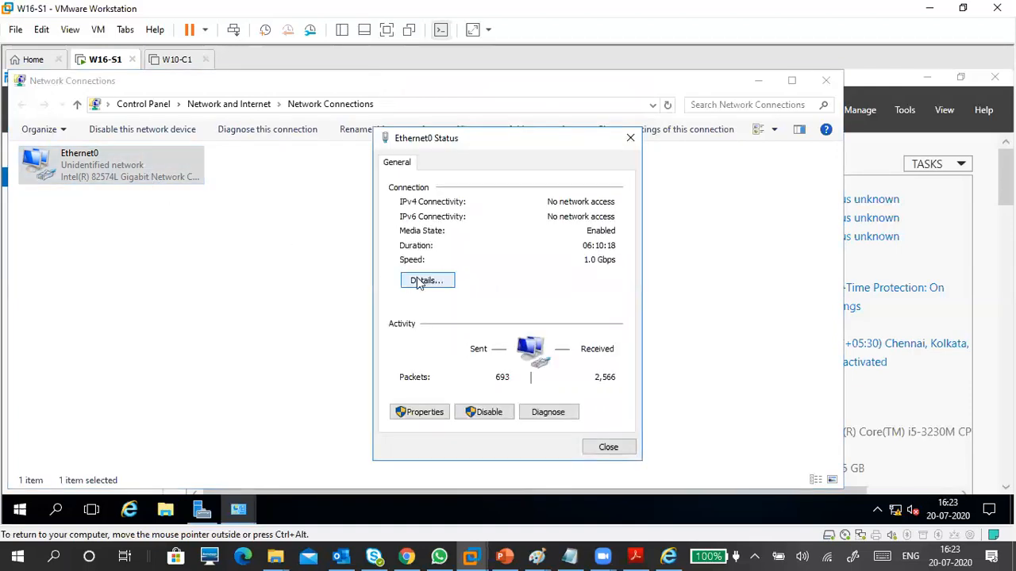
left_click(414, 279)
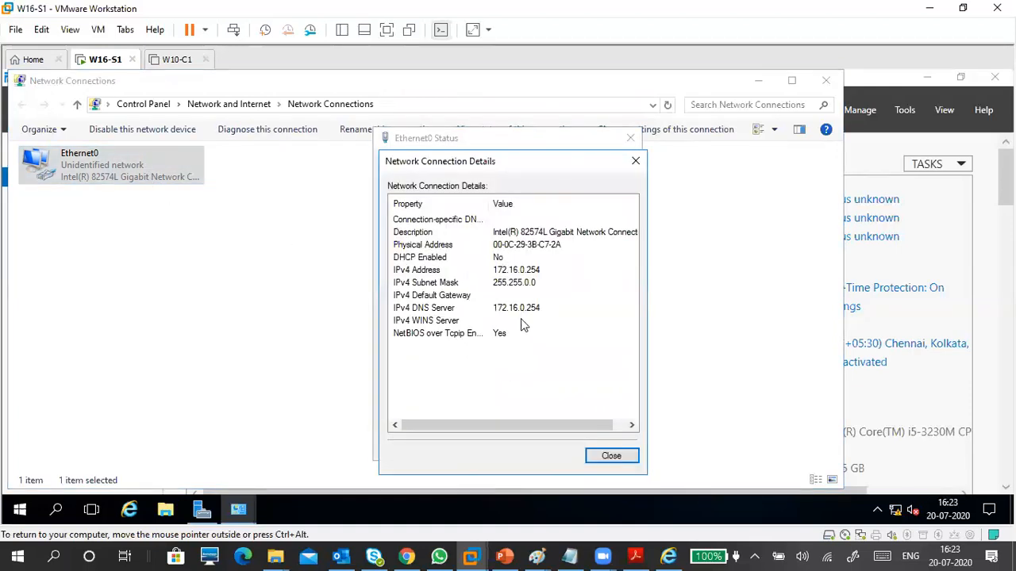
left_click(611, 455)
left_click(608, 448)
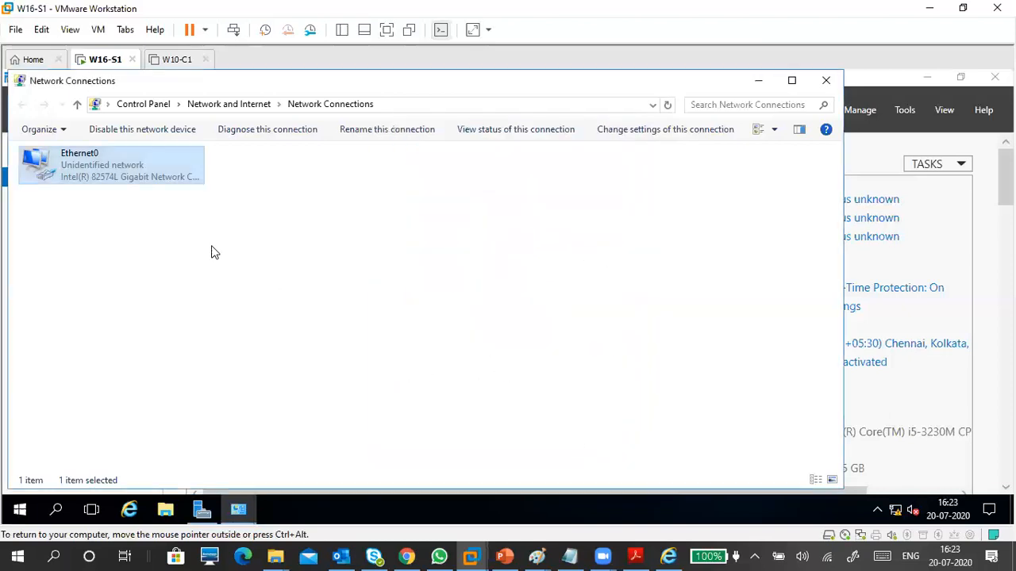
Close Network Connections and refresh Local Server so Ethernet0 shows 172.16.0.254.
right_click(134, 170)
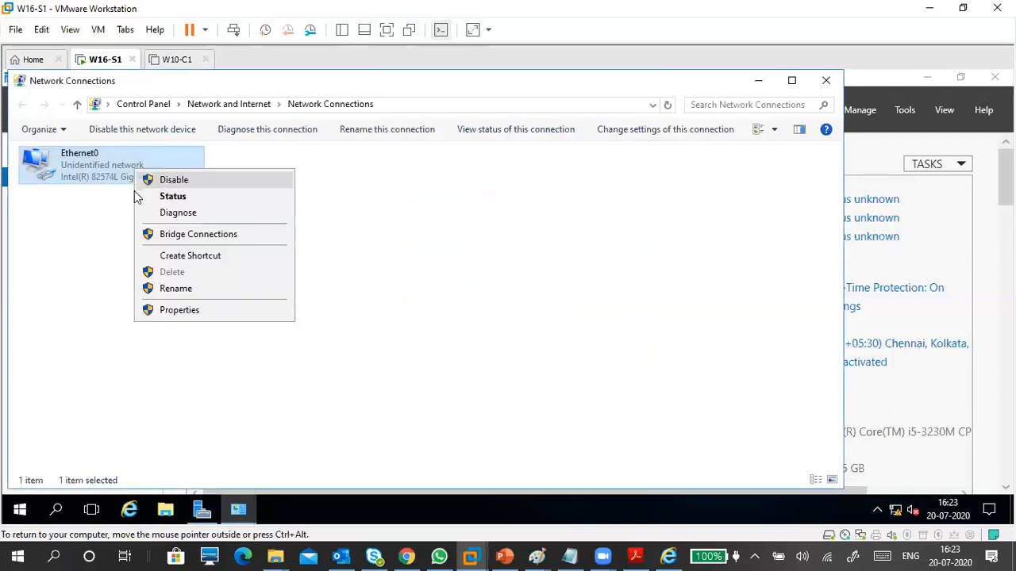
left_click(88, 217)
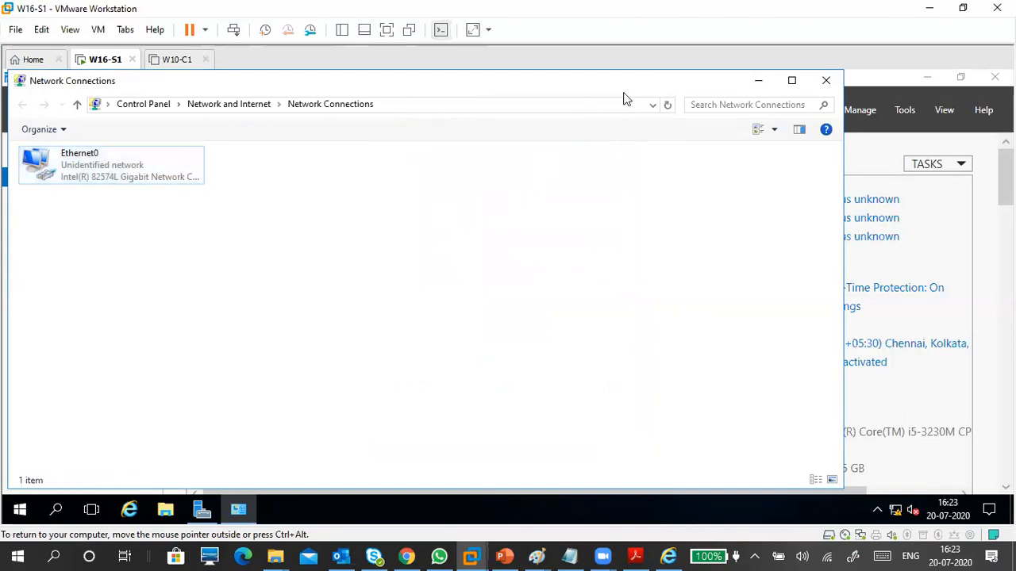
left_click_drag(631, 86, 477, 117)
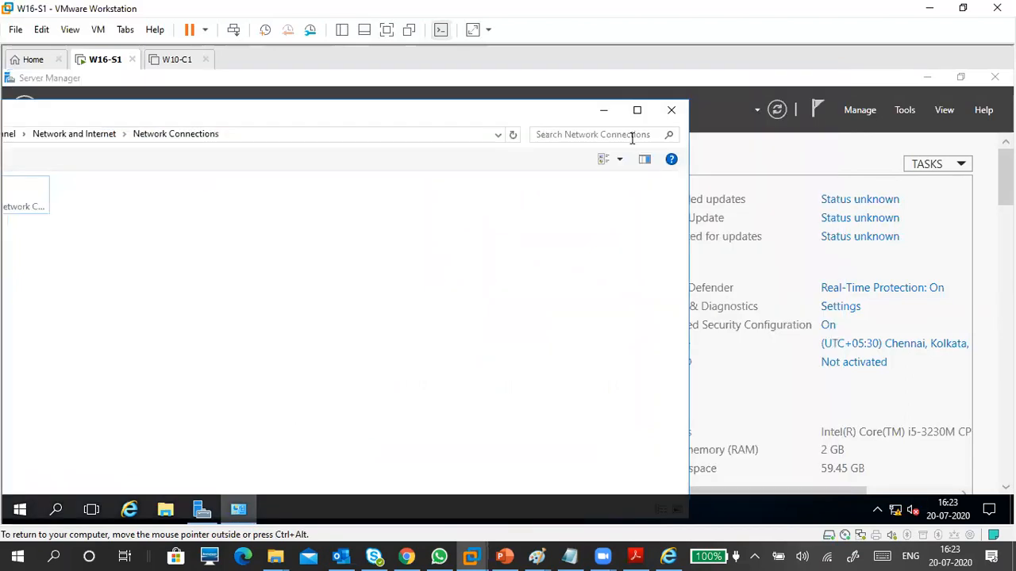
left_click(670, 116)
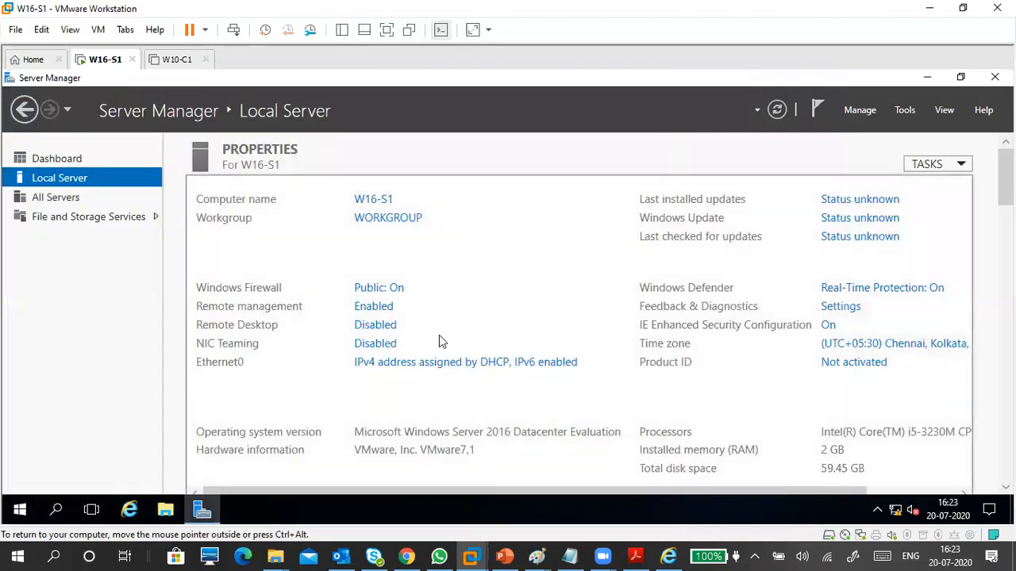
left_click(780, 109)
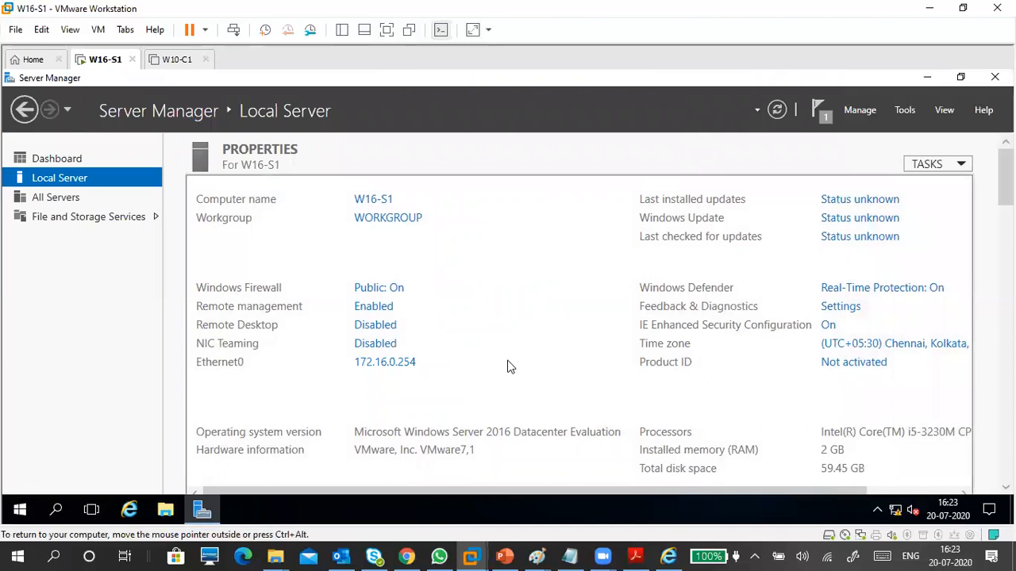
scroll(477, 353, "down", 1)
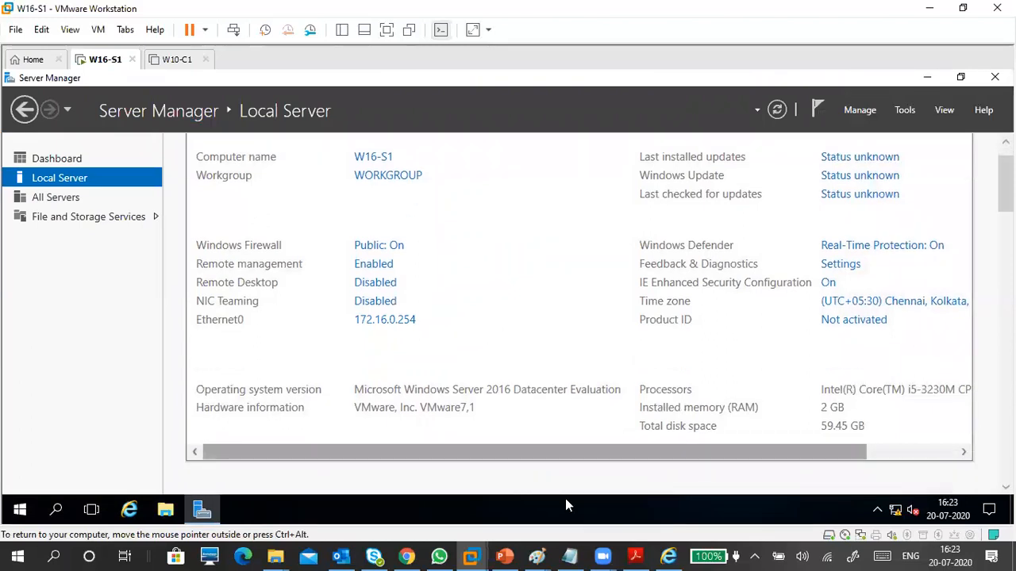
Check the network diagram in Paint, then minimize Paint to bring W16-S1's Server Manager back.
mouse_move(536, 555)
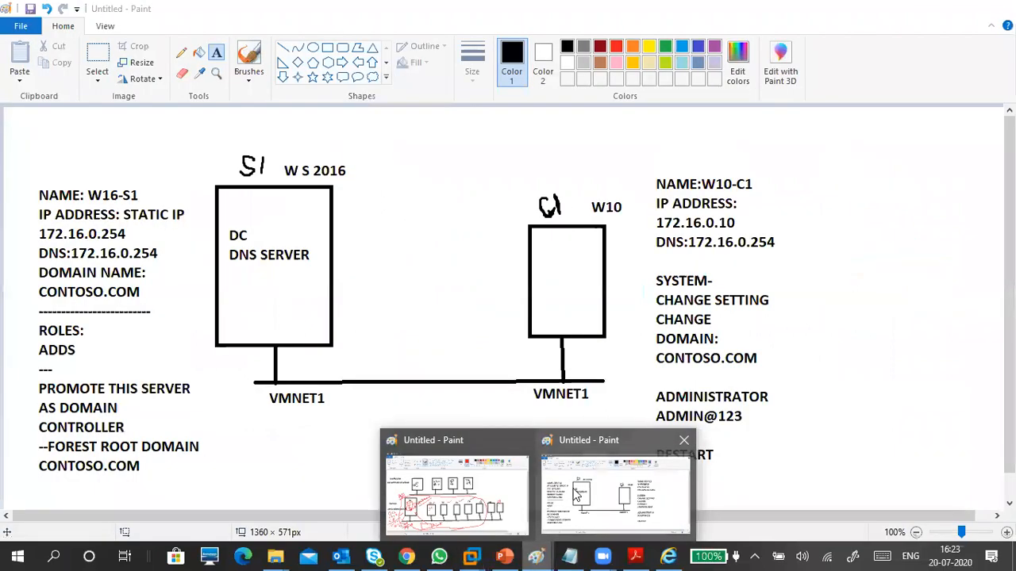
left_click(575, 493)
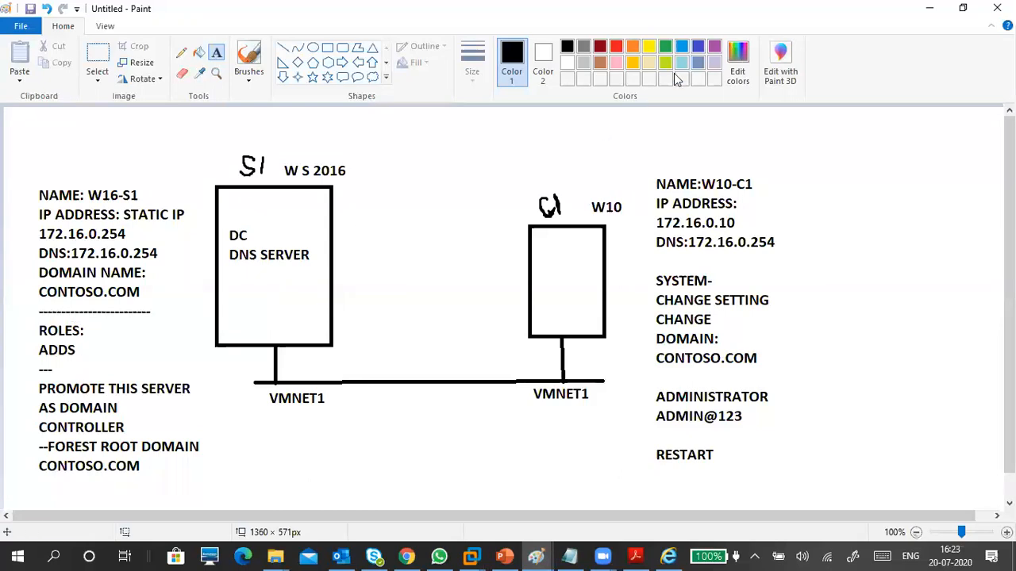
left_click(929, 7)
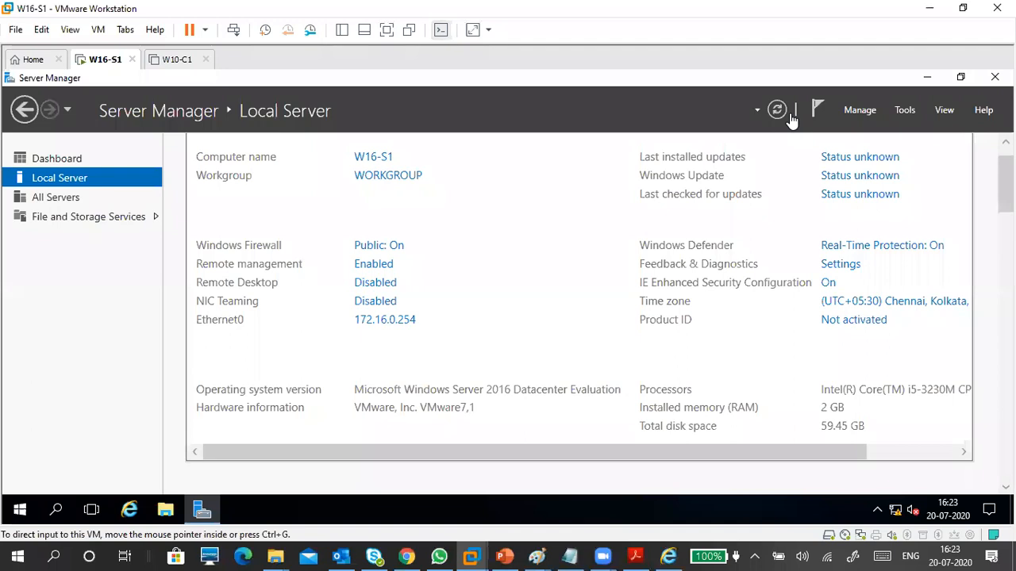
Launch the Add Roles and Features wizard from W16-S1's Server Manager Manage menu.
left_click(860, 116)
left_click(860, 116)
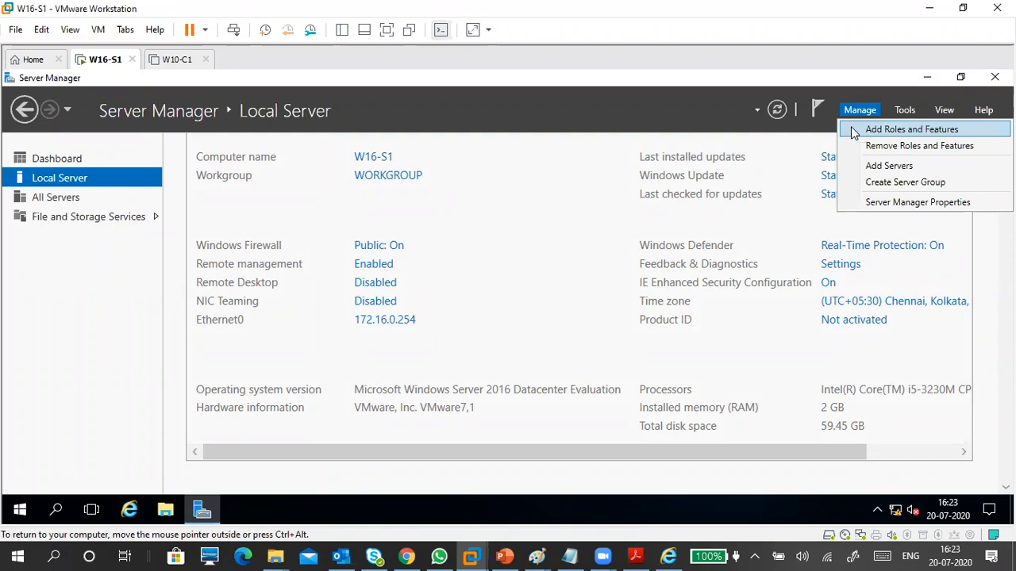
left_click(863, 108)
left_click(863, 108)
left_click(853, 131)
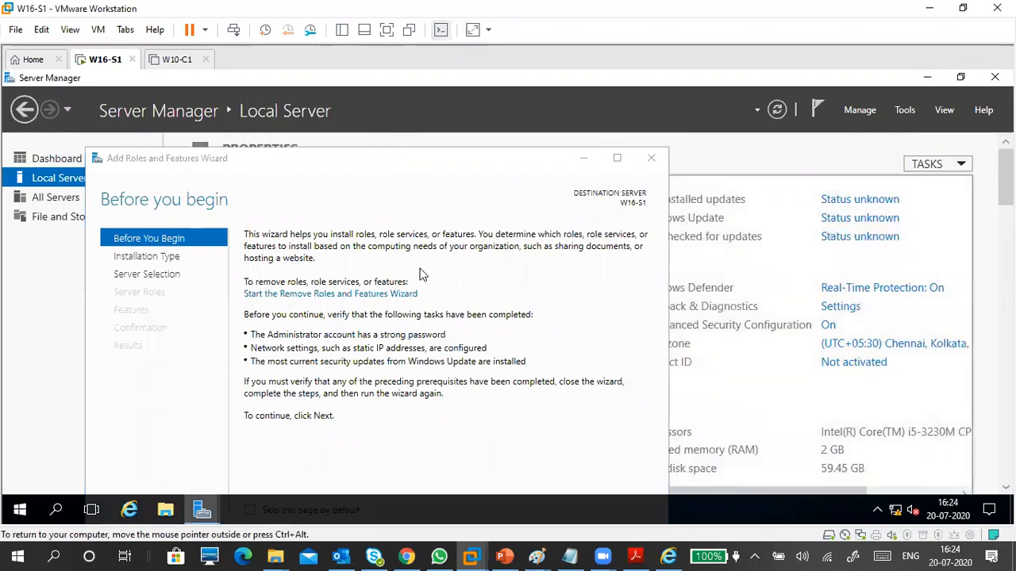
Go full screen and accept role-based installation with W16-S1 as the destination server.
left_click(387, 36)
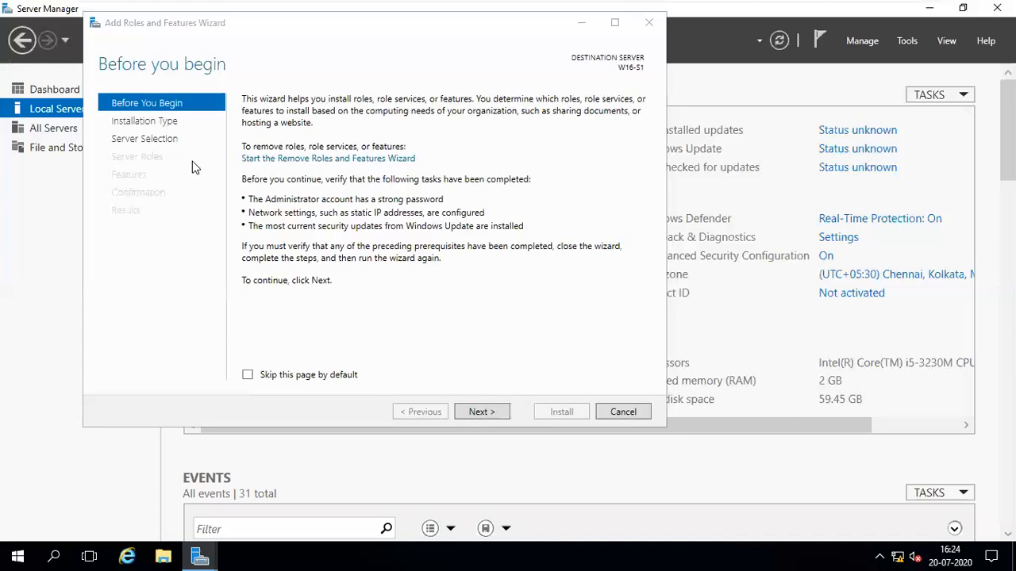
left_click(482, 411)
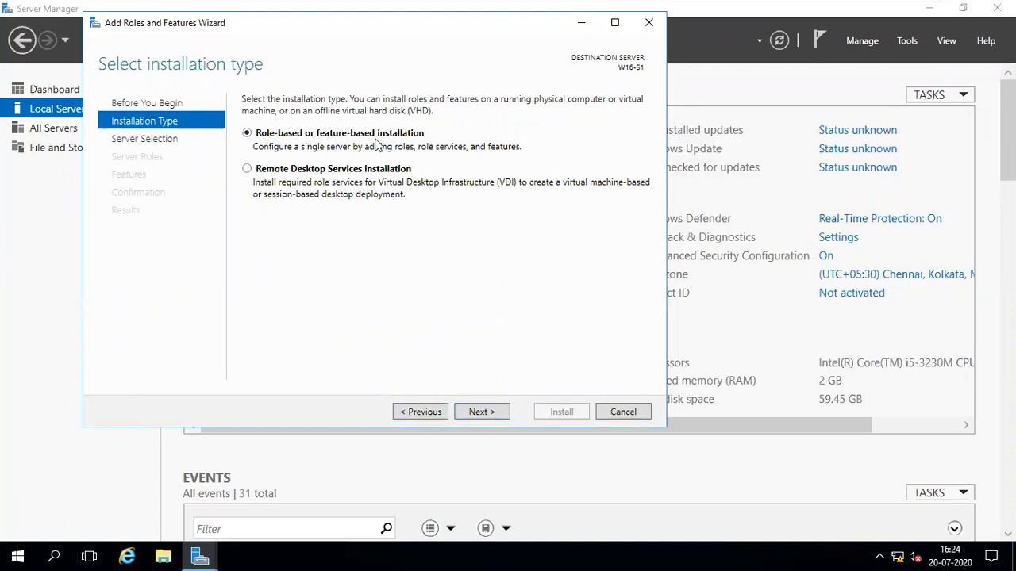
left_click(483, 409)
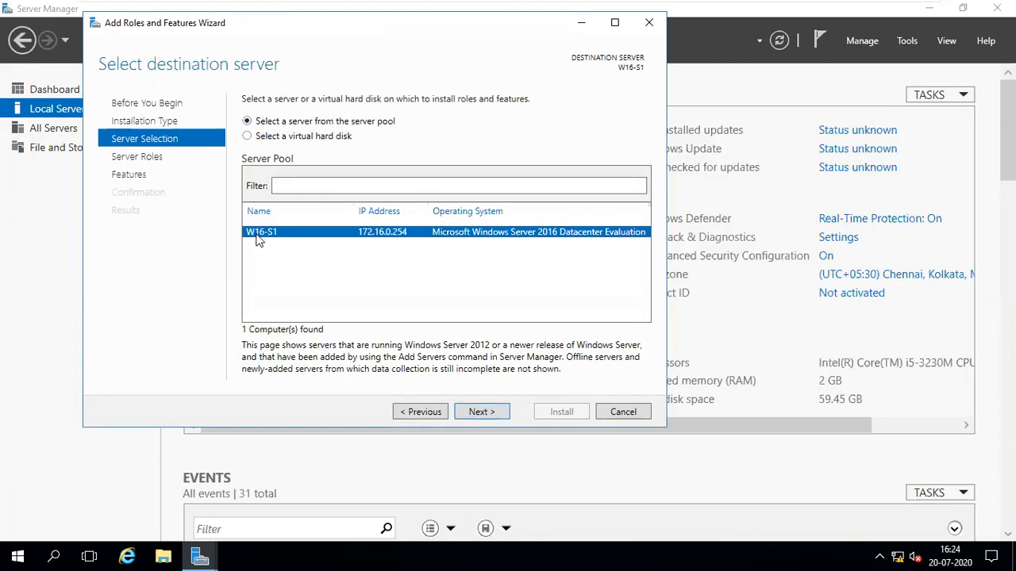
left_click(480, 412)
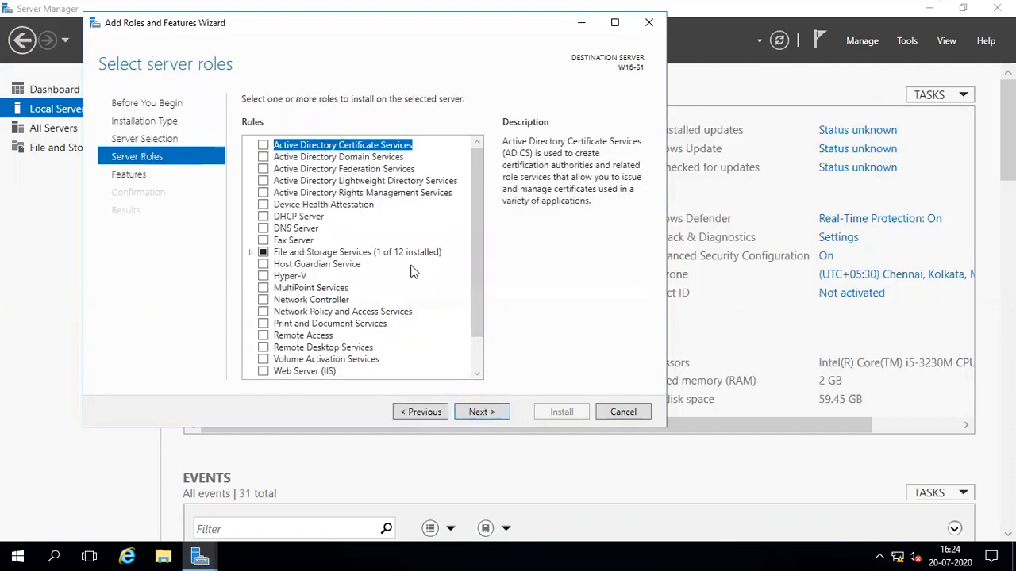
left_click(385, 158)
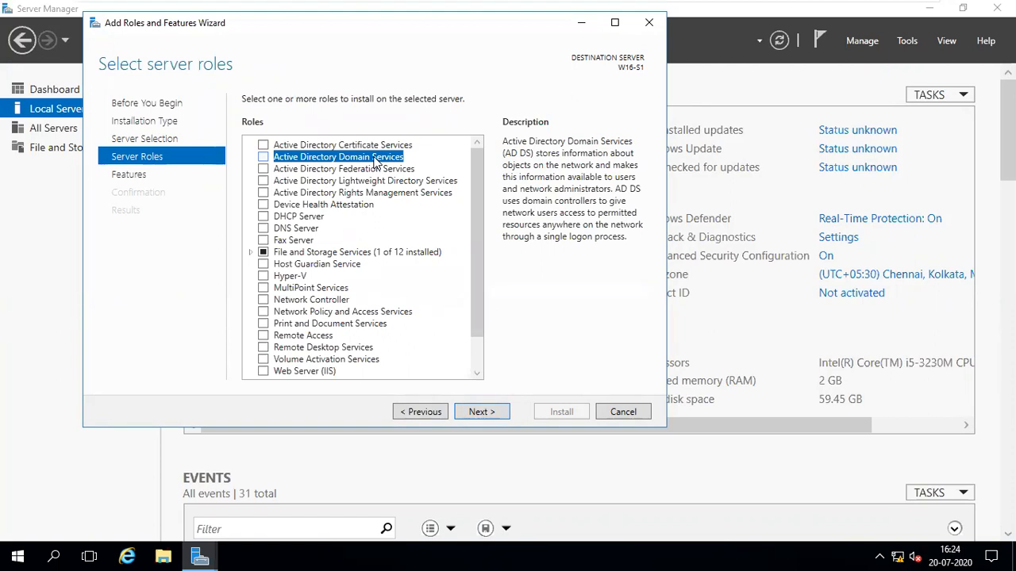
left_click(306, 146)
left_click(325, 169)
left_click(337, 182)
left_click(338, 194)
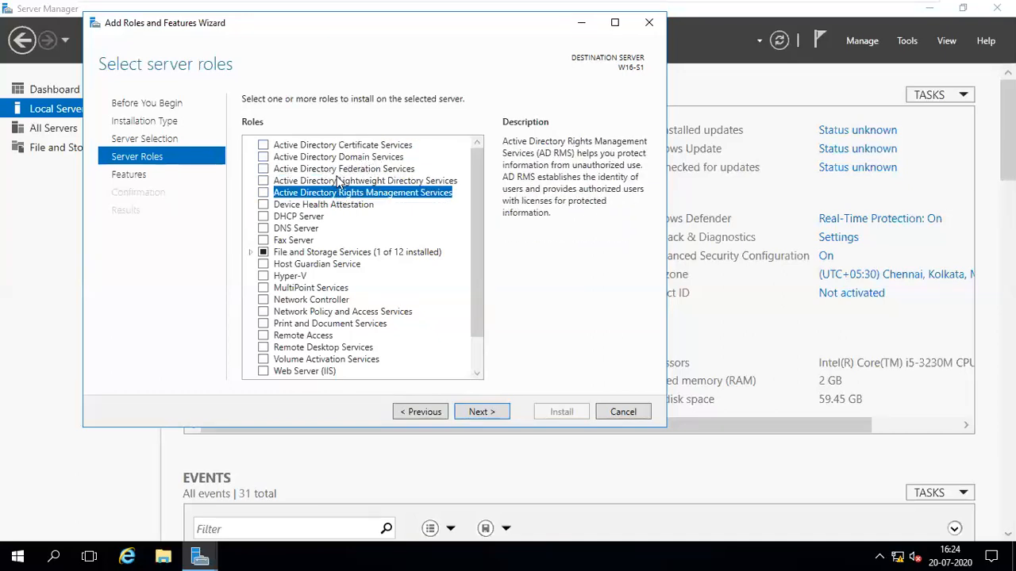
left_click(354, 147)
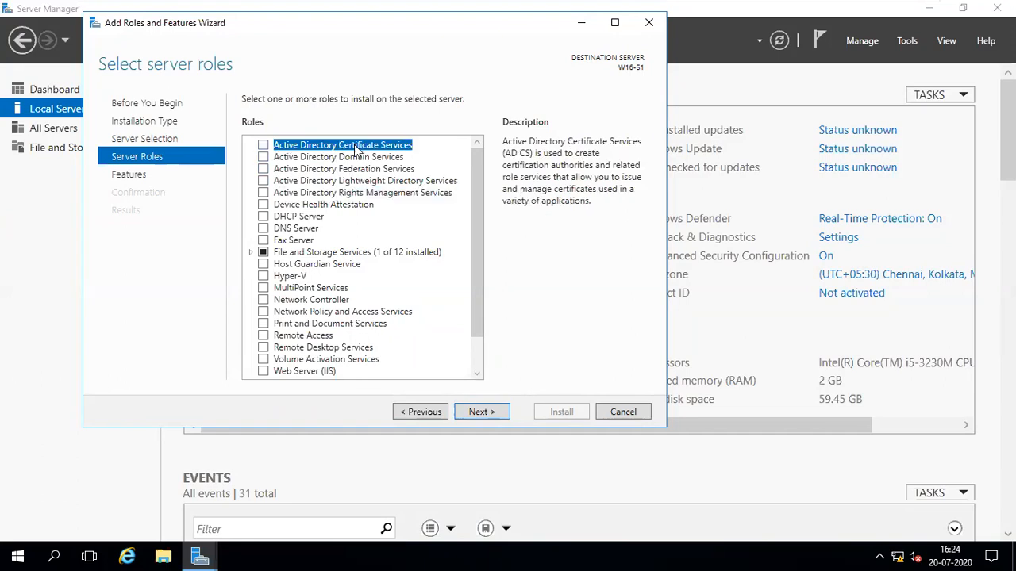
left_click(370, 158)
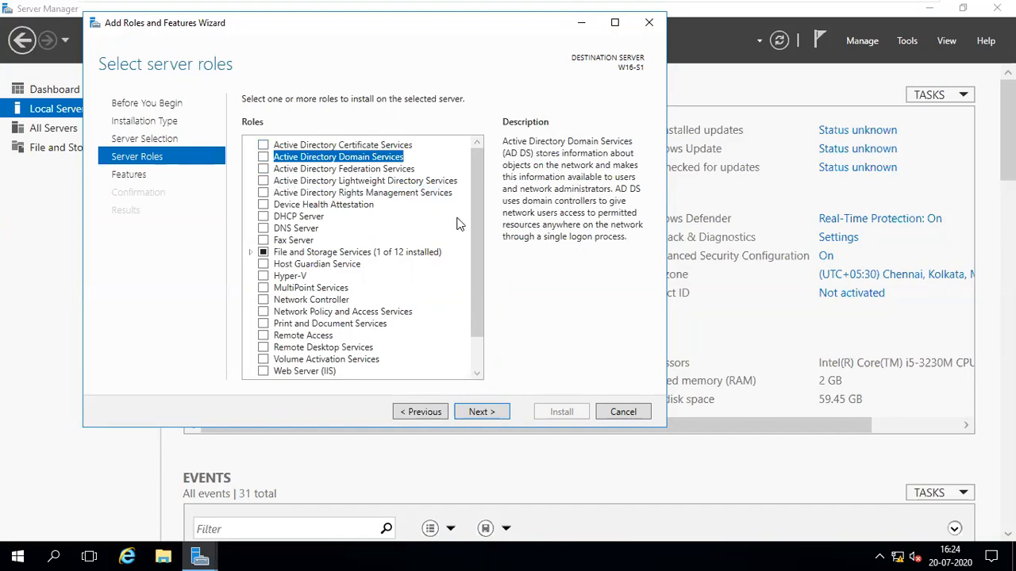
left_click_drag(483, 227, 479, 154)
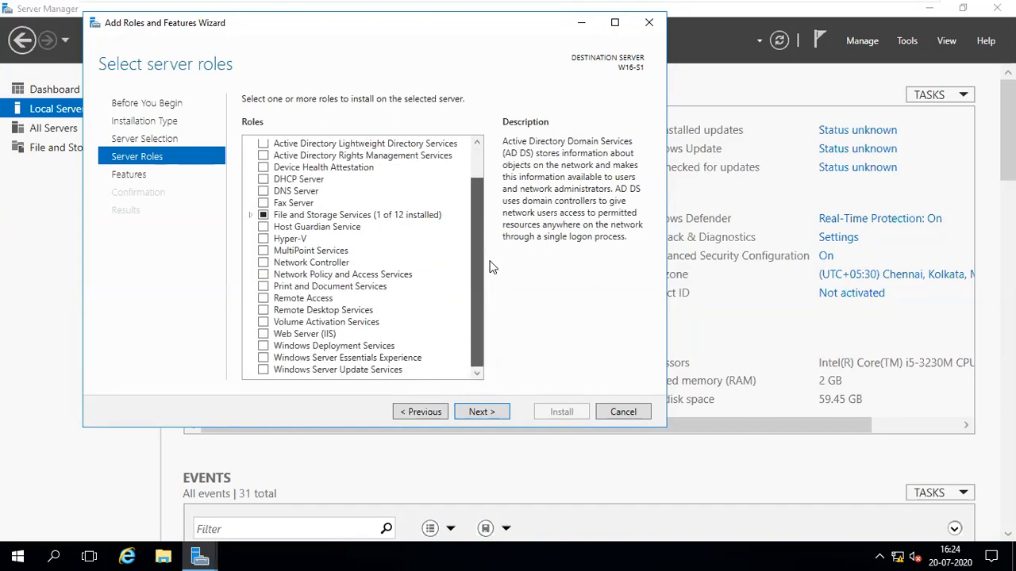
left_click_drag(481, 254, 484, 179)
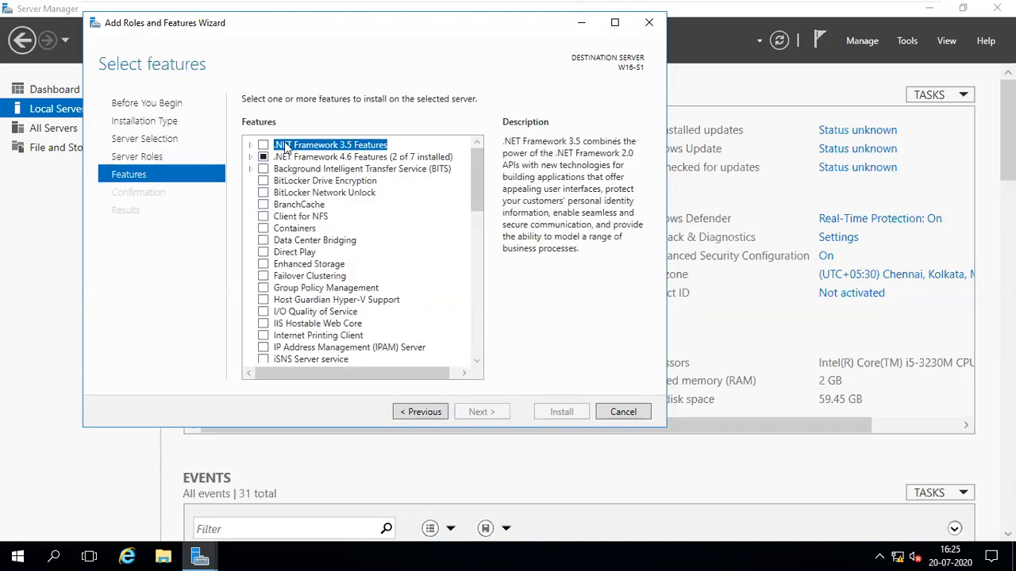
left_click(407, 413)
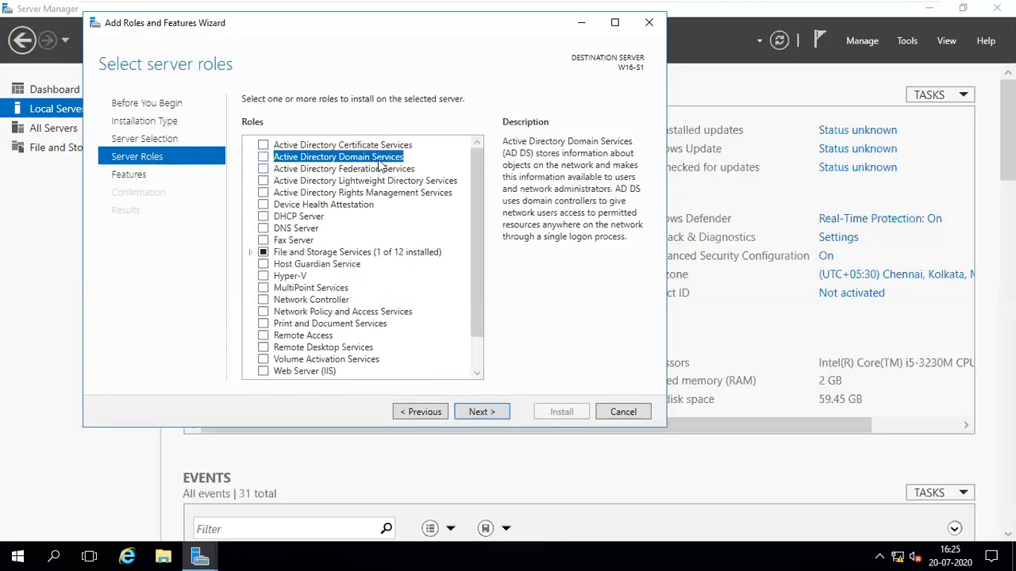
Select Active Directory Domain Services plus its management tools, skipping extra features to reach confirmation.
left_click(263, 157)
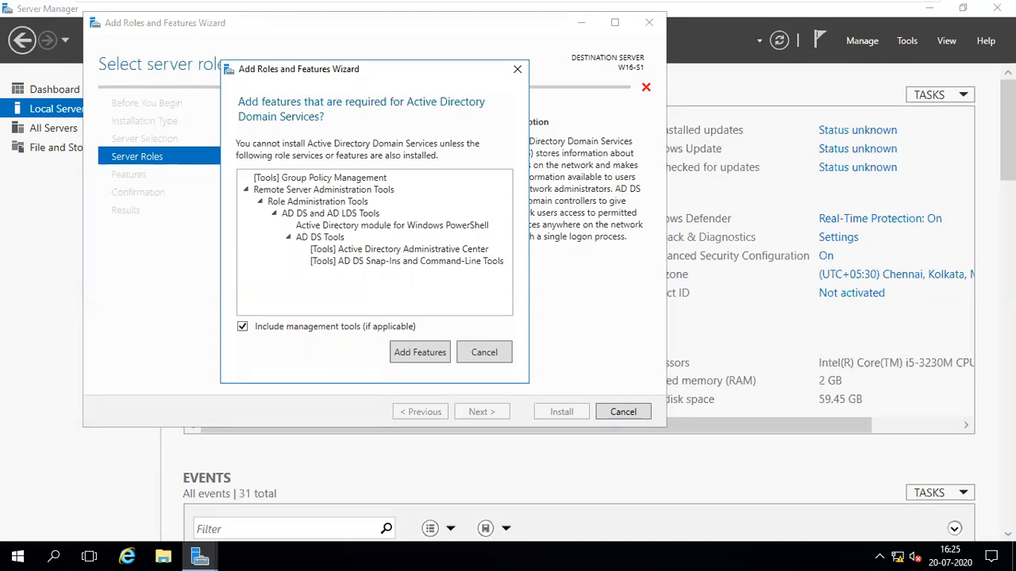
left_click_drag(336, 68, 365, 65)
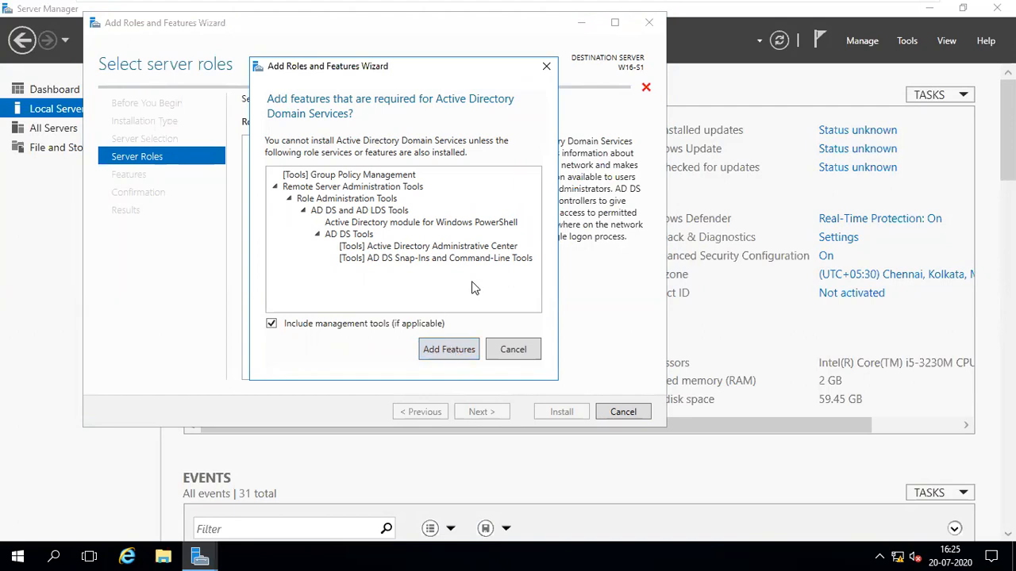
left_click(436, 356)
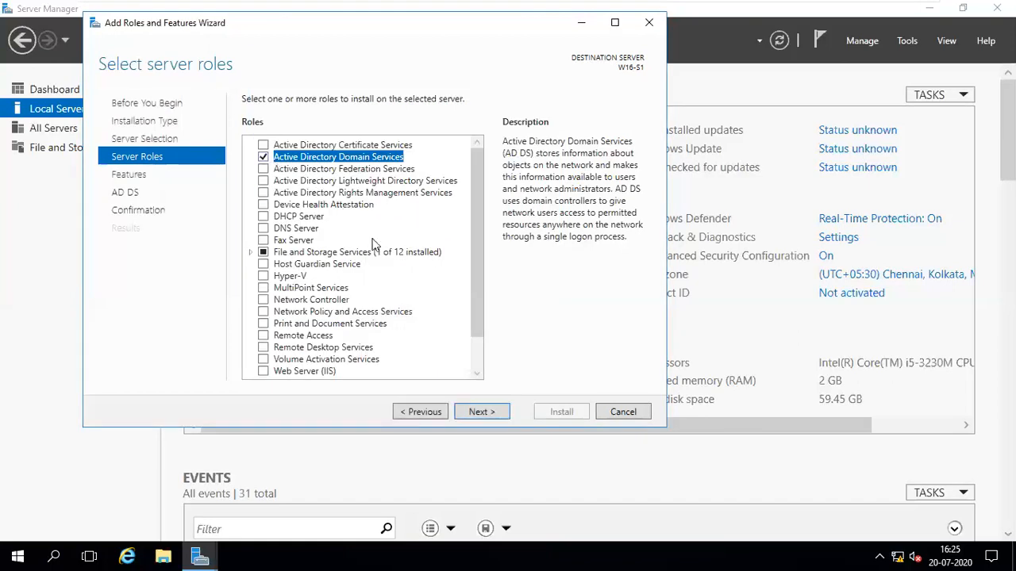
left_click(492, 412)
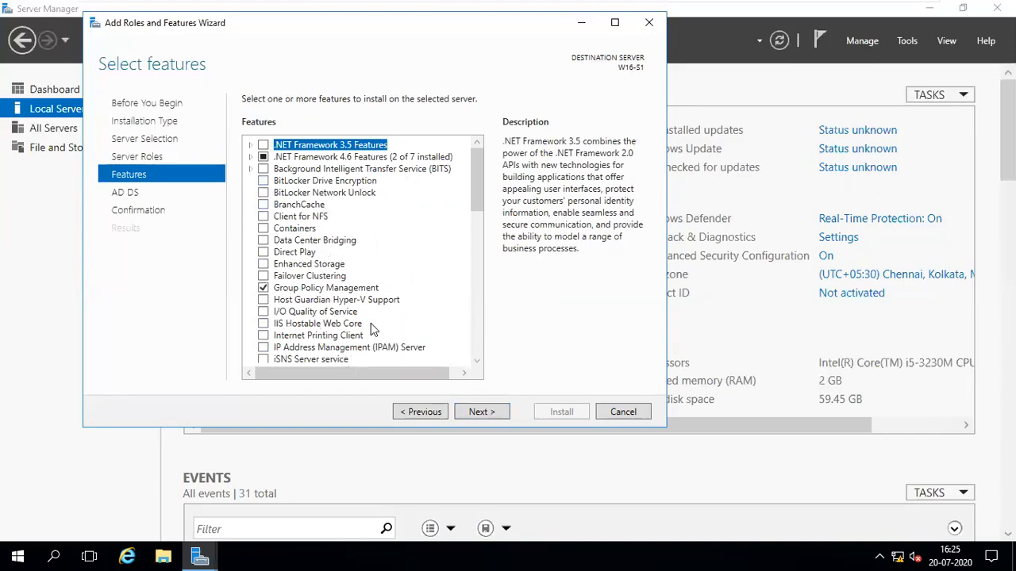
left_click(498, 412)
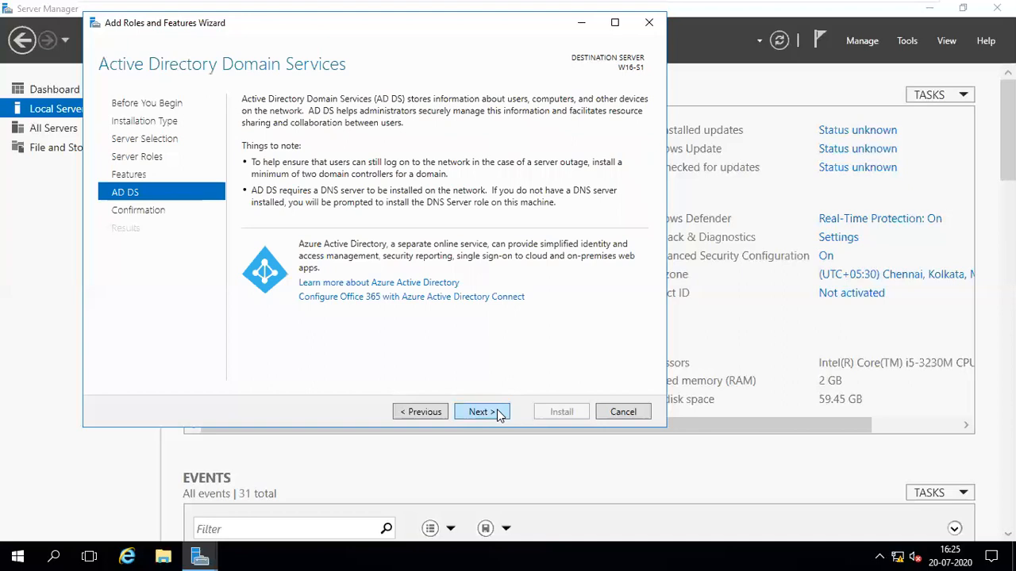
left_click(499, 412)
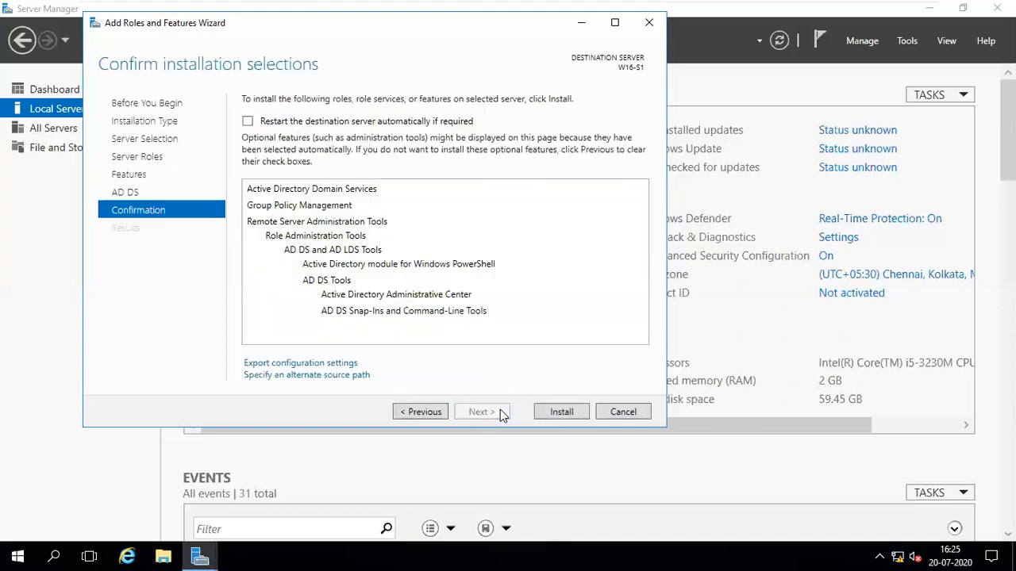
Allow automatic restarts of the destination server and begin installing AD DS.
left_click(248, 121)
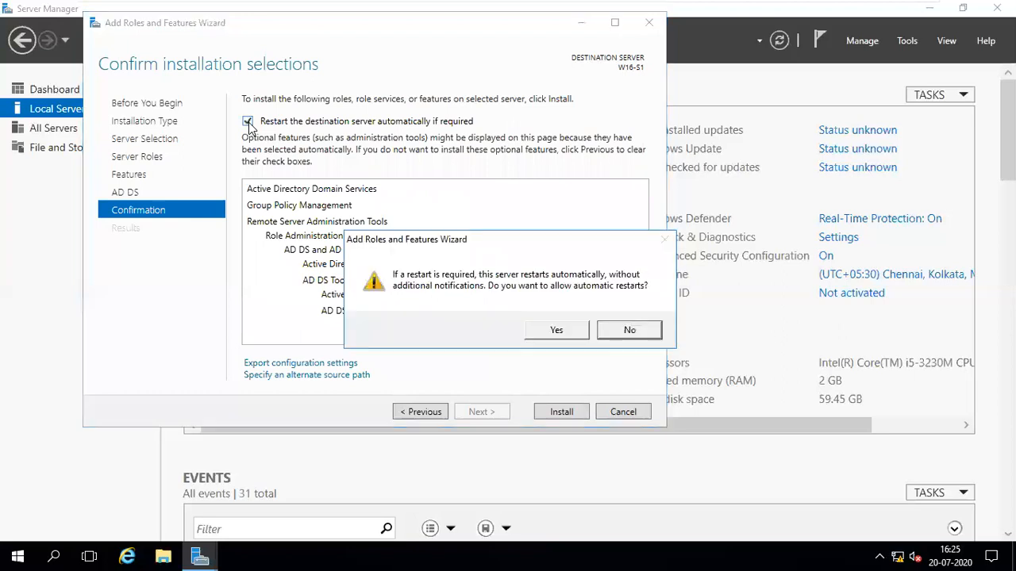
left_click(555, 331)
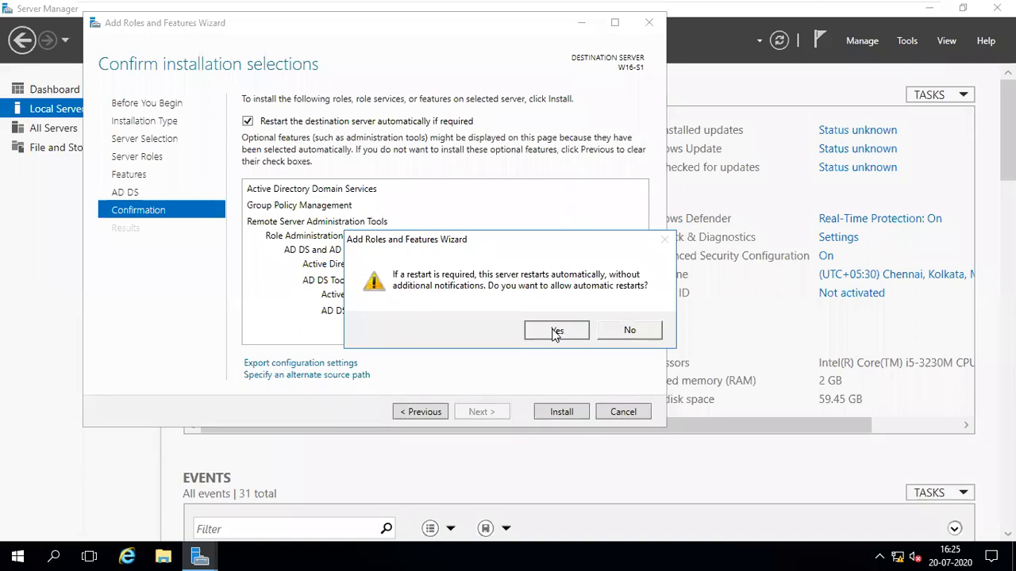
left_click(565, 413)
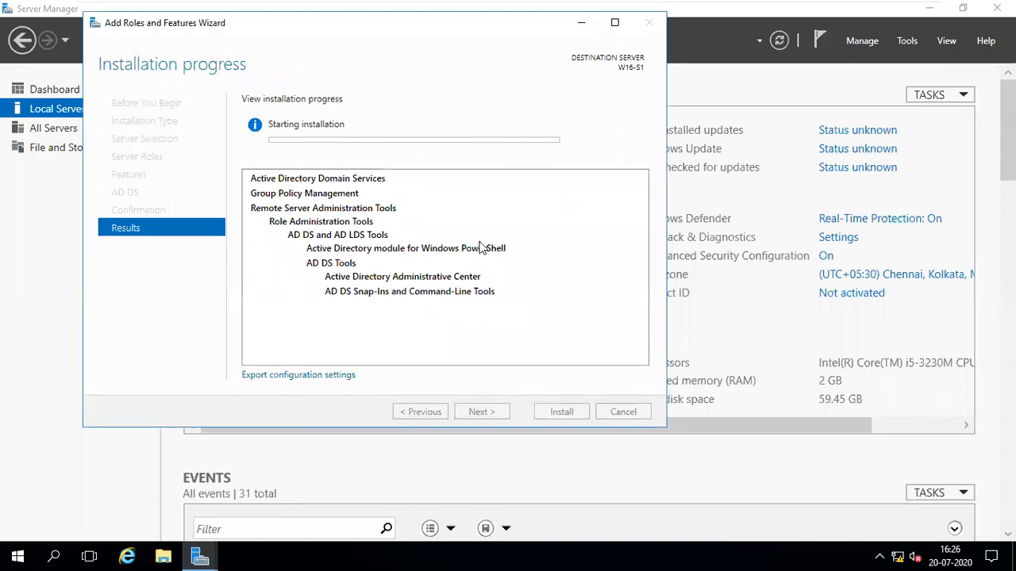
Leave full screen and bring the Paint lab topology diagram back up.
mouse_move(677, 8)
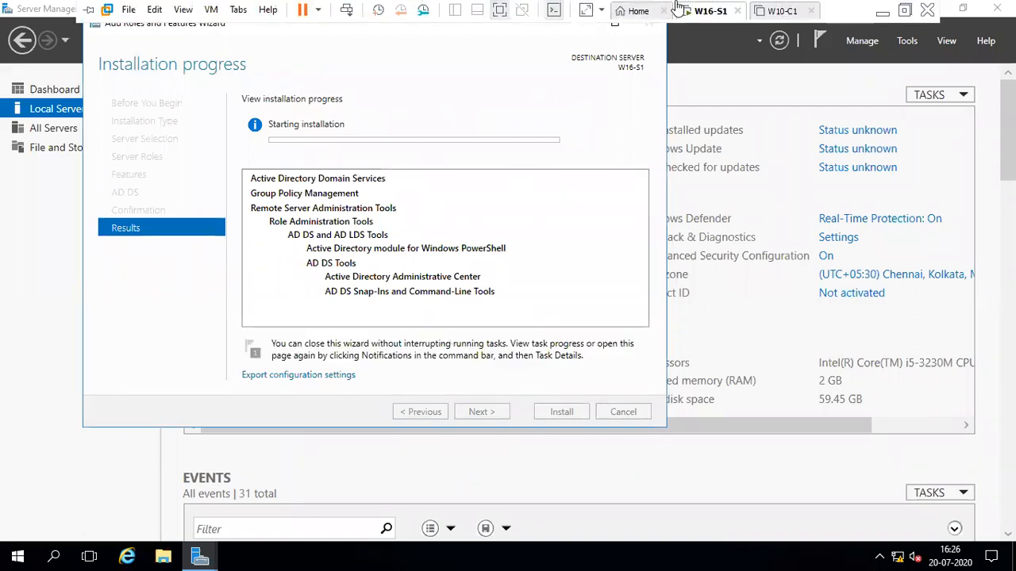
left_click(905, 11)
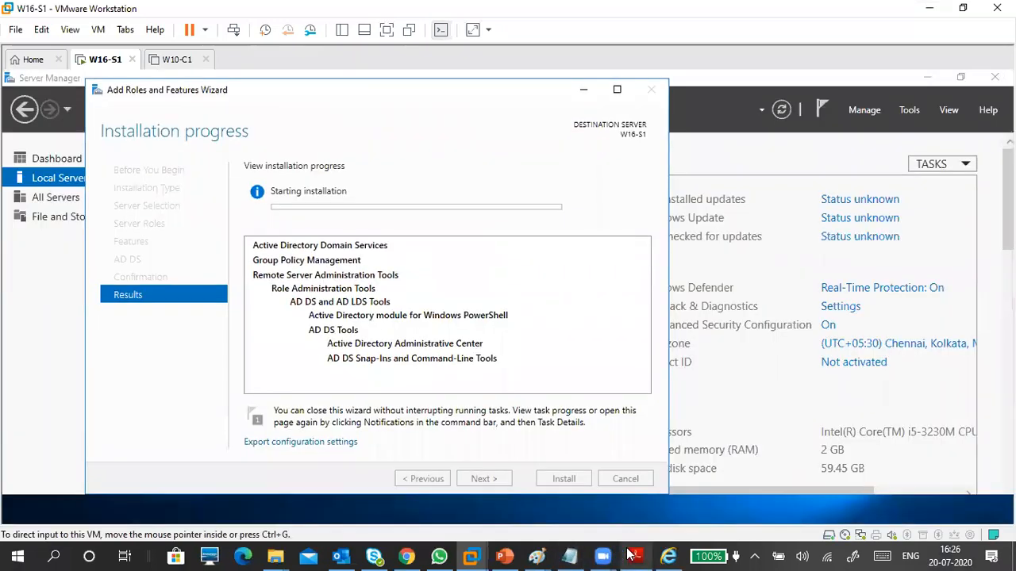
mouse_move(537, 555)
left_click(570, 494)
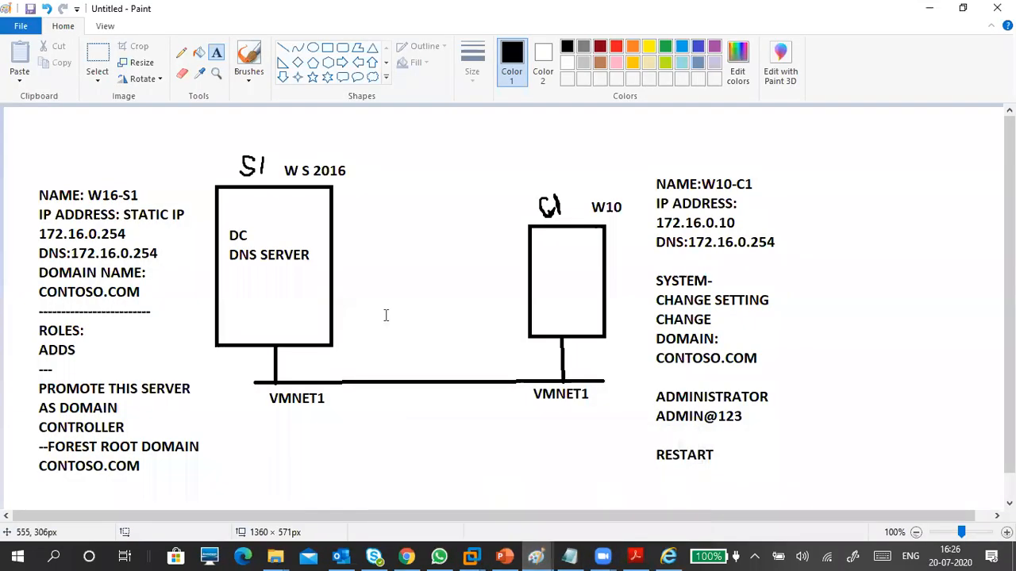
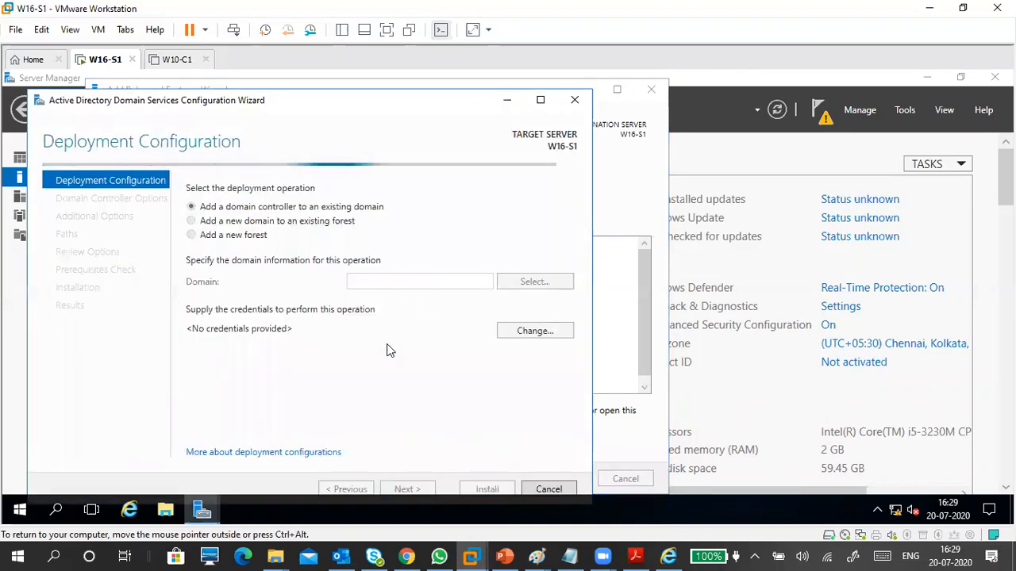
Open the AD DS Configuration Wizard from 'Promote this server to a domain controller' on W16-S1.
mouse_move(537, 557)
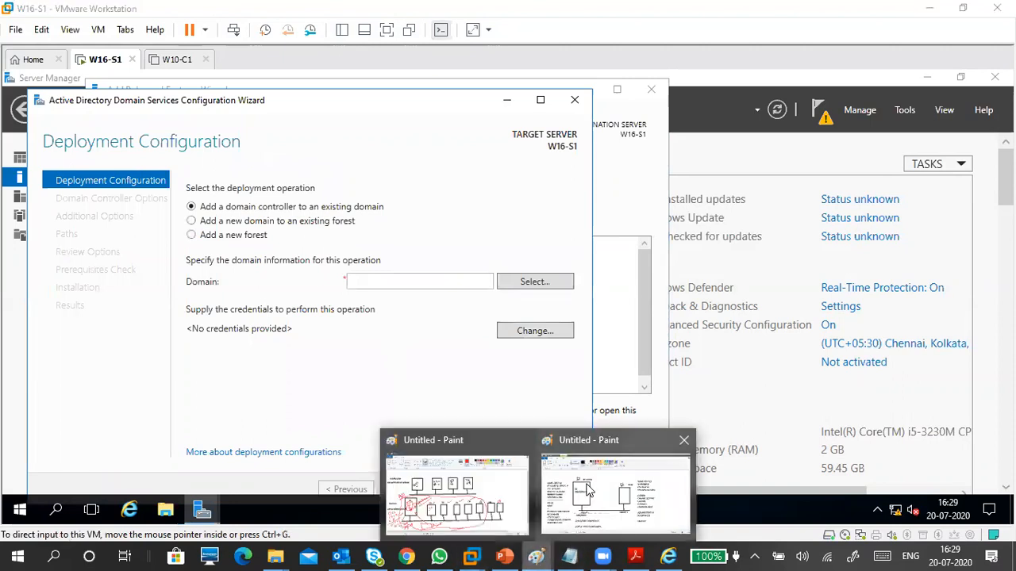
left_click(587, 489)
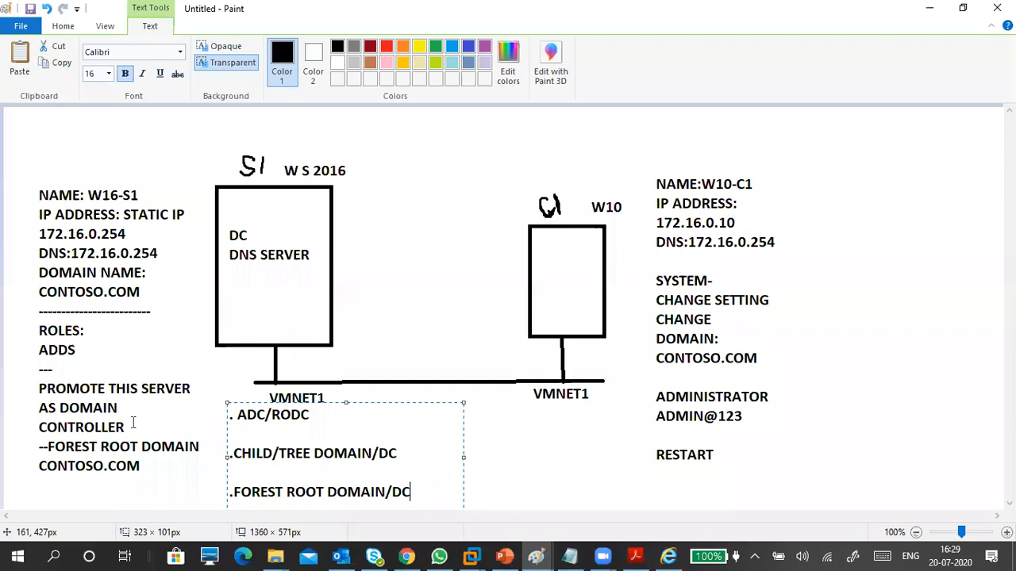
left_click(929, 8)
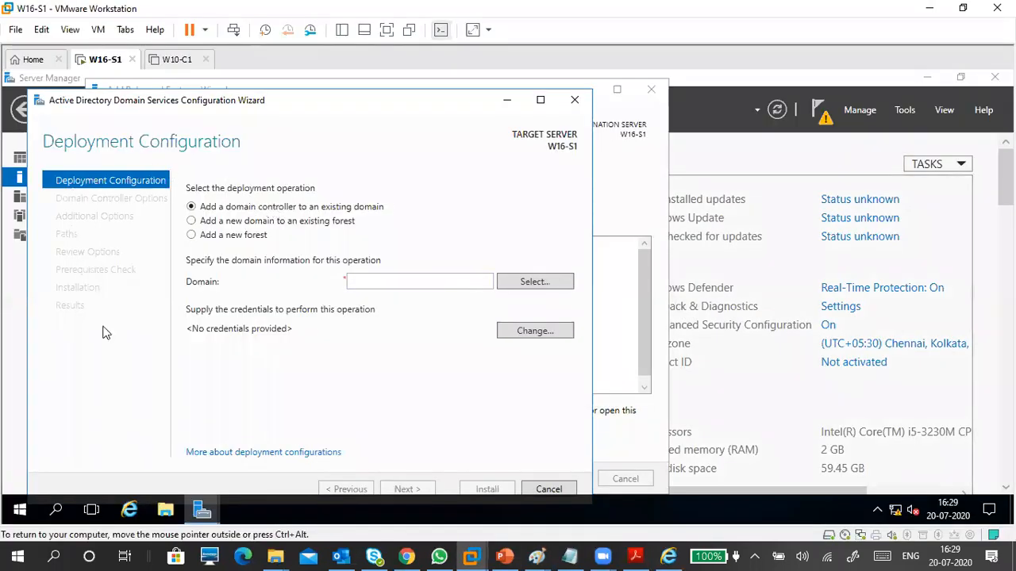
left_click(574, 99)
Cancel the AD DS wizard and close Add Roles; relaunch promotion from notifications, then cancel it again.
left_click(513, 342)
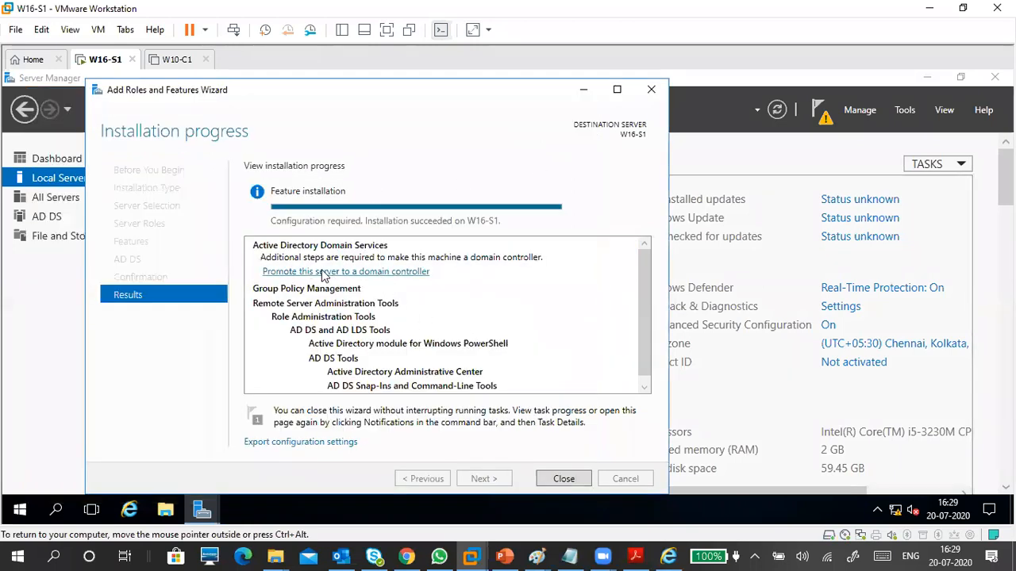
left_click(563, 478)
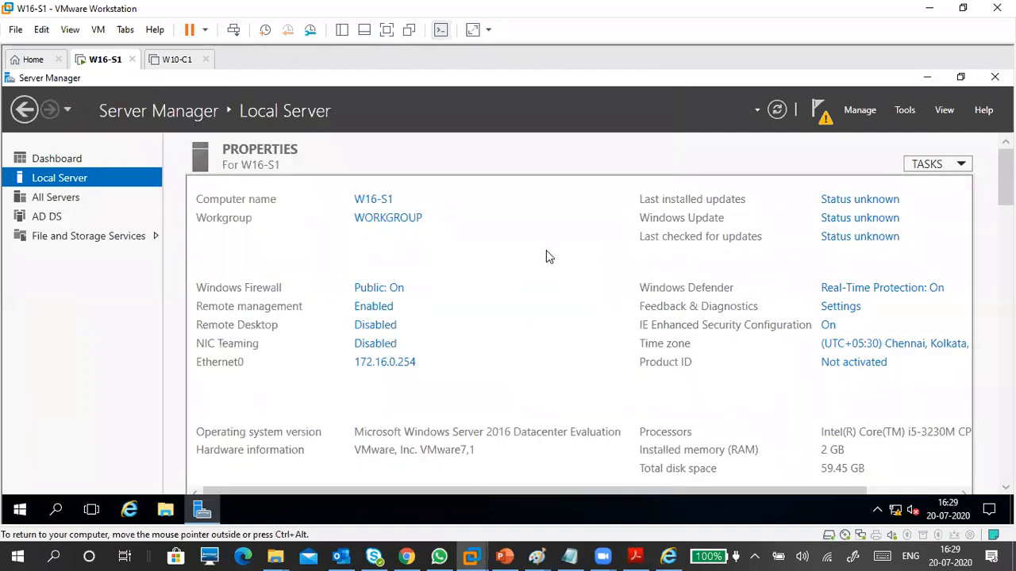
left_click(820, 117)
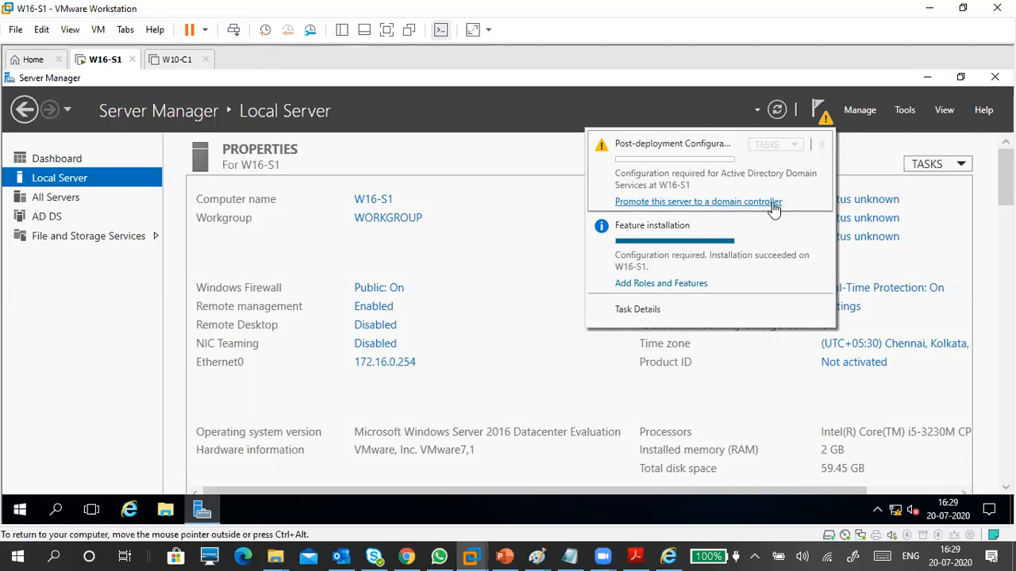
left_click(692, 204)
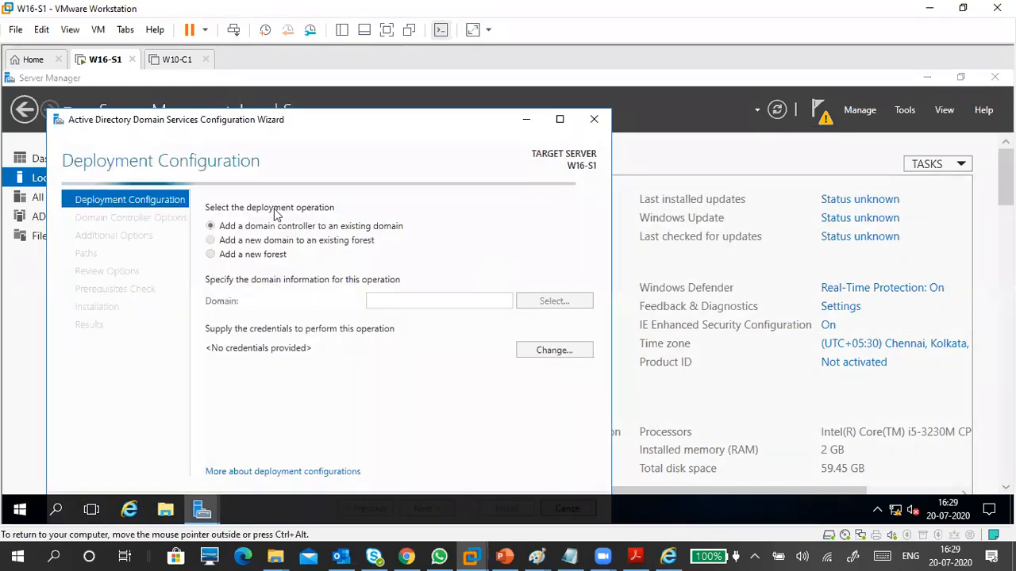
left_click(601, 122)
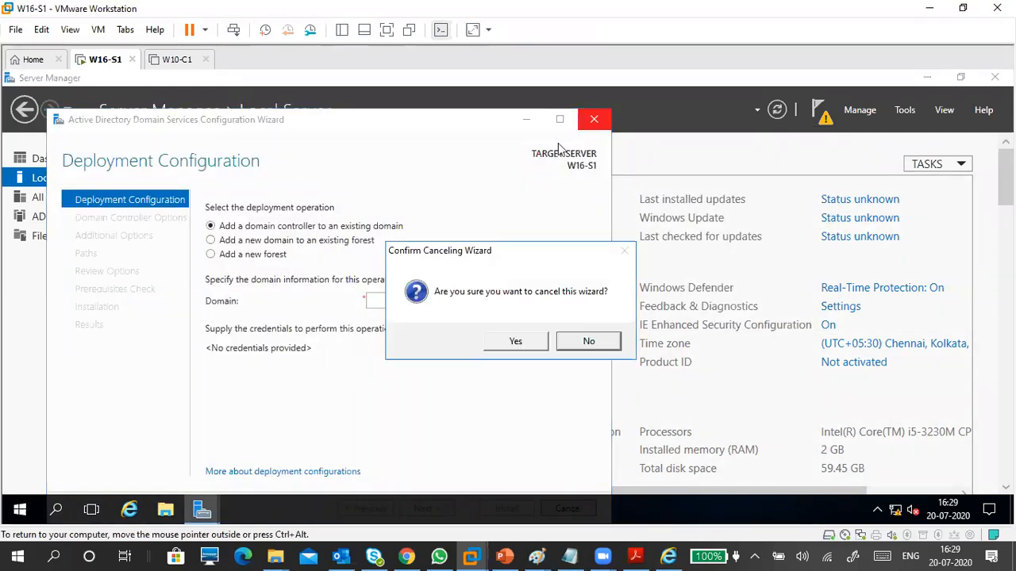
left_click(517, 342)
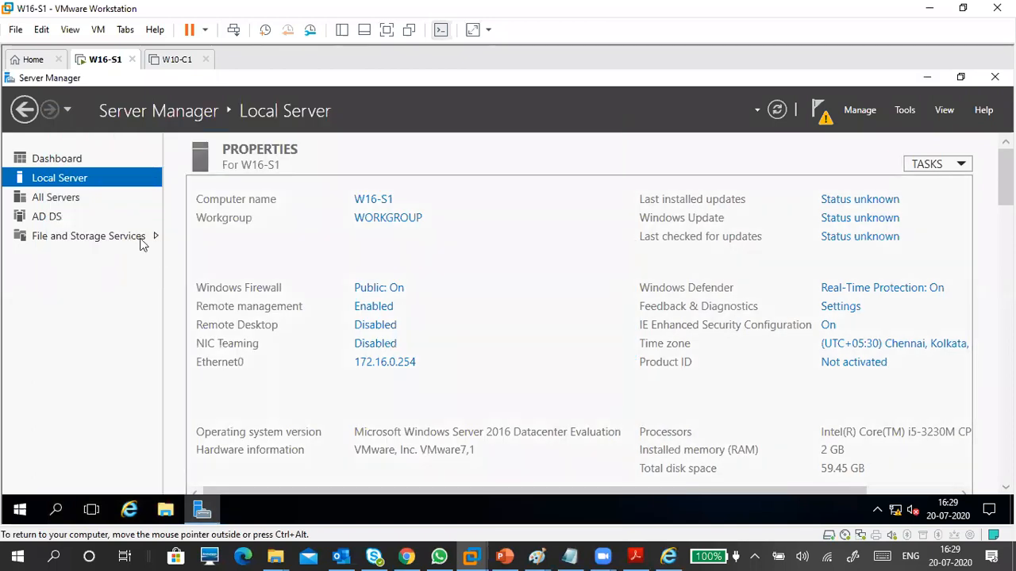
On the AD DS page, review the pending task details, then relaunch 'Promote this server to a domain controller'.
left_click(54, 219)
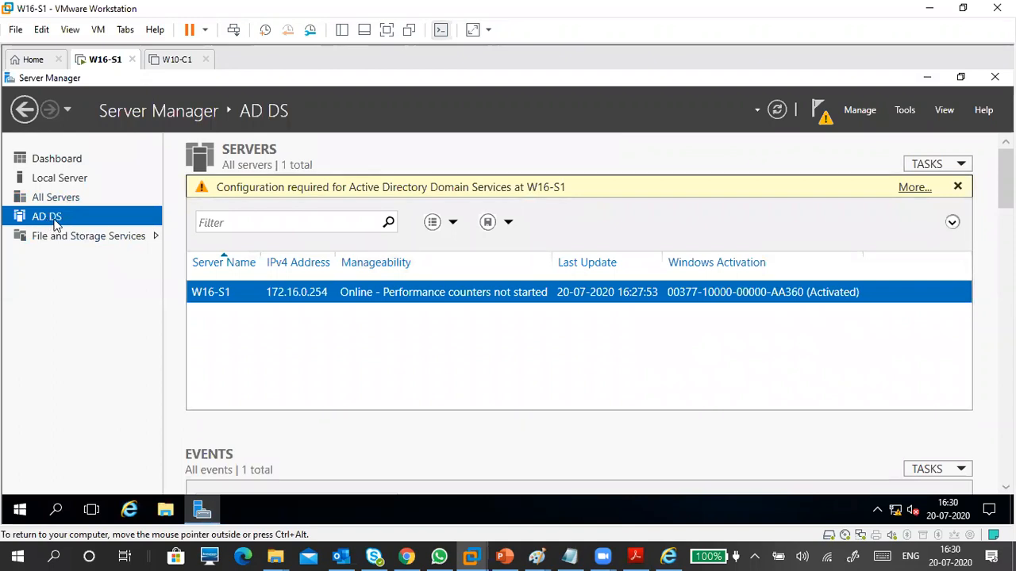
left_click(915, 188)
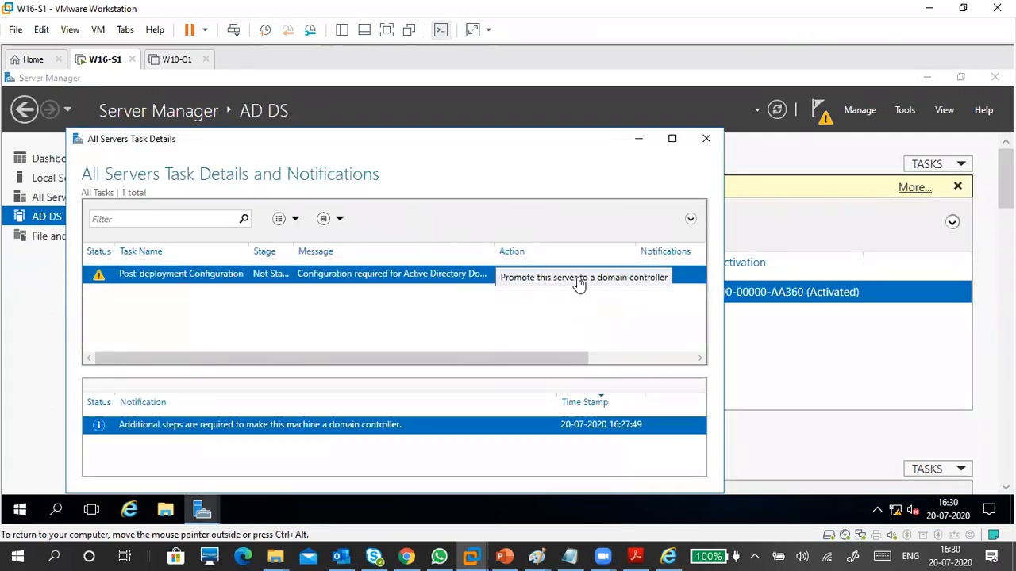
left_click(706, 139)
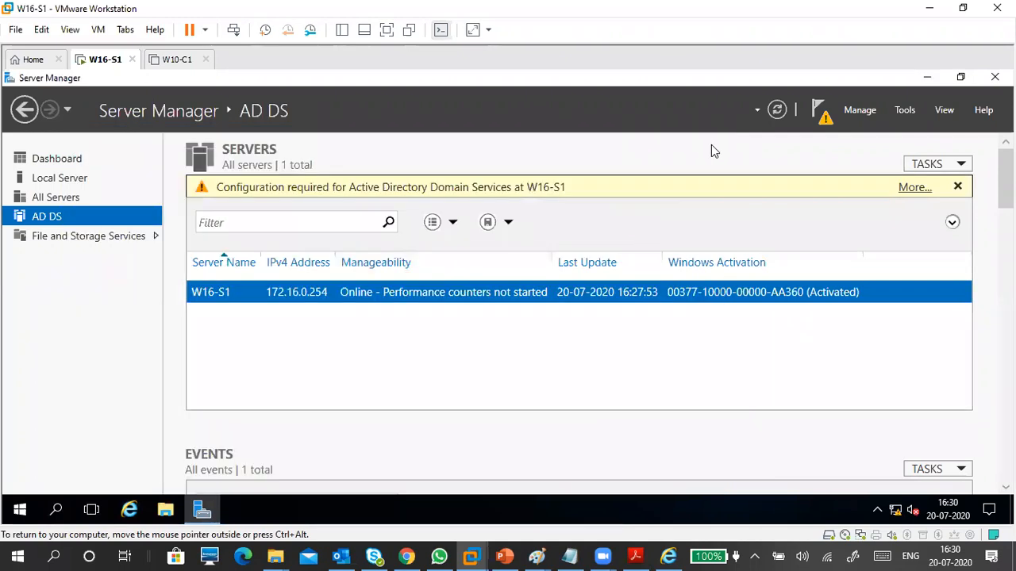
left_click(822, 120)
left_click(713, 203)
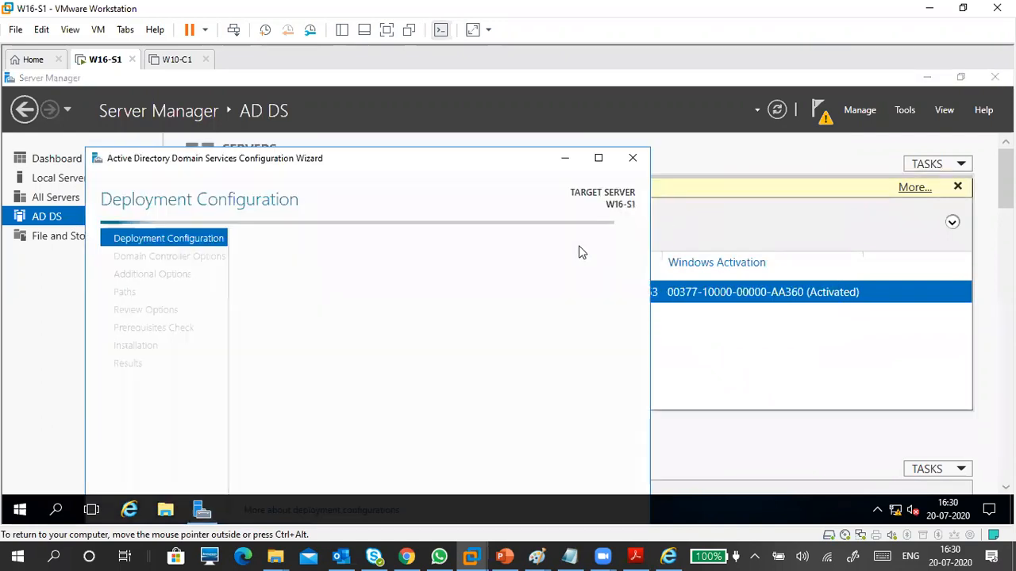
Reposition the configuration wizard window and switch the VM to full screen.
left_click_drag(390, 158, 442, 113)
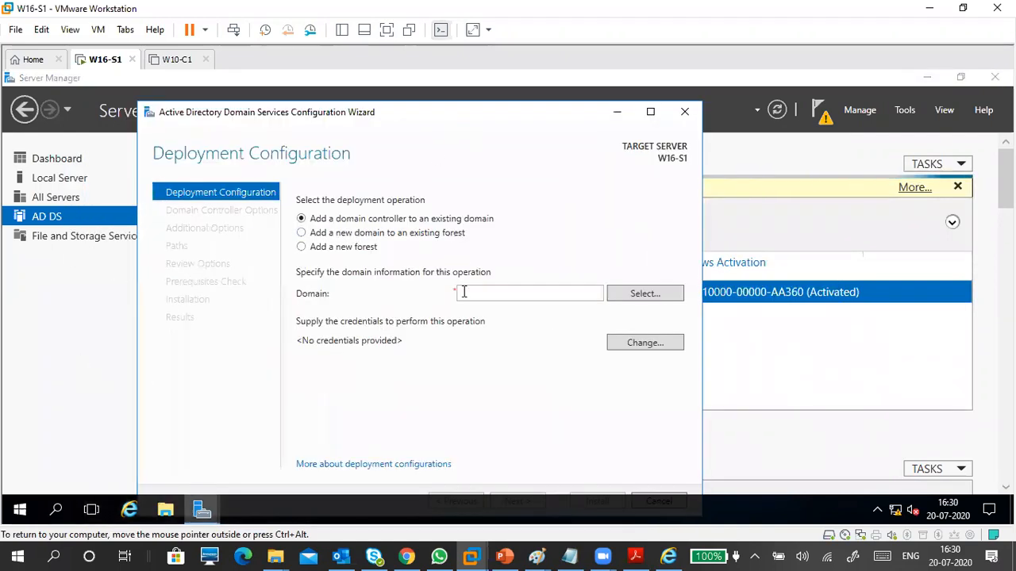
left_click_drag(439, 114, 447, 109)
left_click(386, 31)
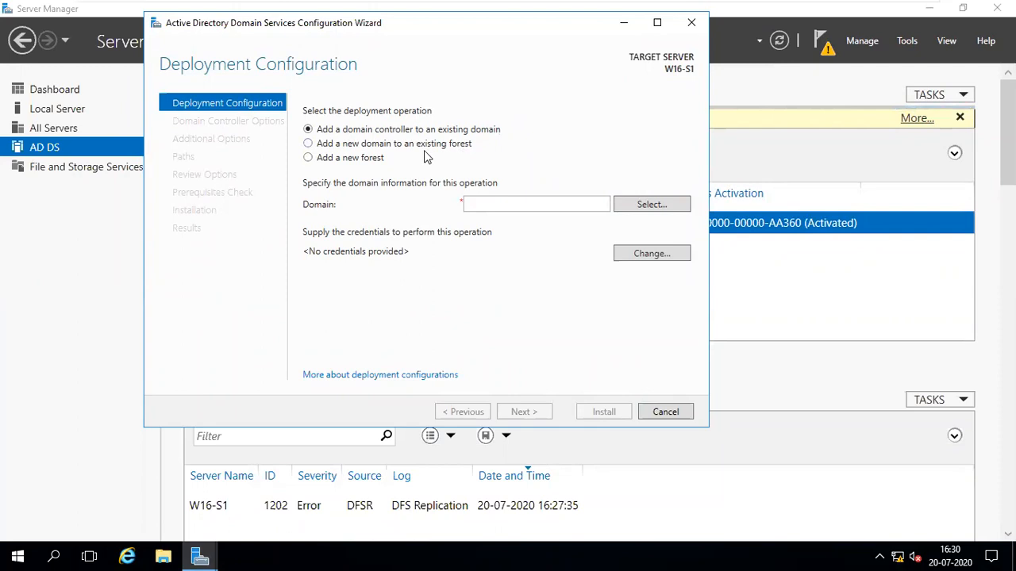
Compare deployment options and Child/Tree domain types, then choose 'Add a new forest'.
left_click(356, 146)
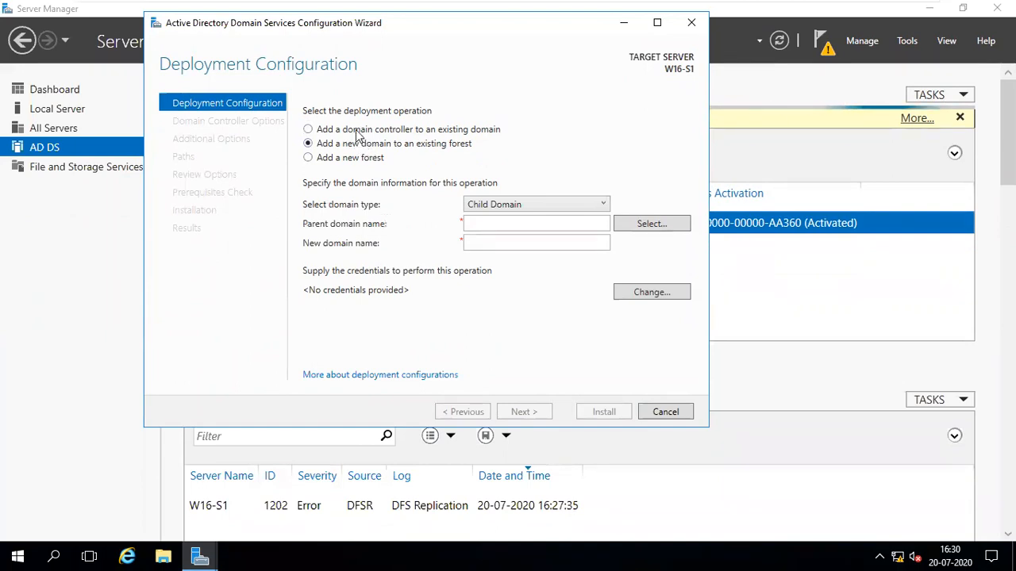
left_click(349, 132)
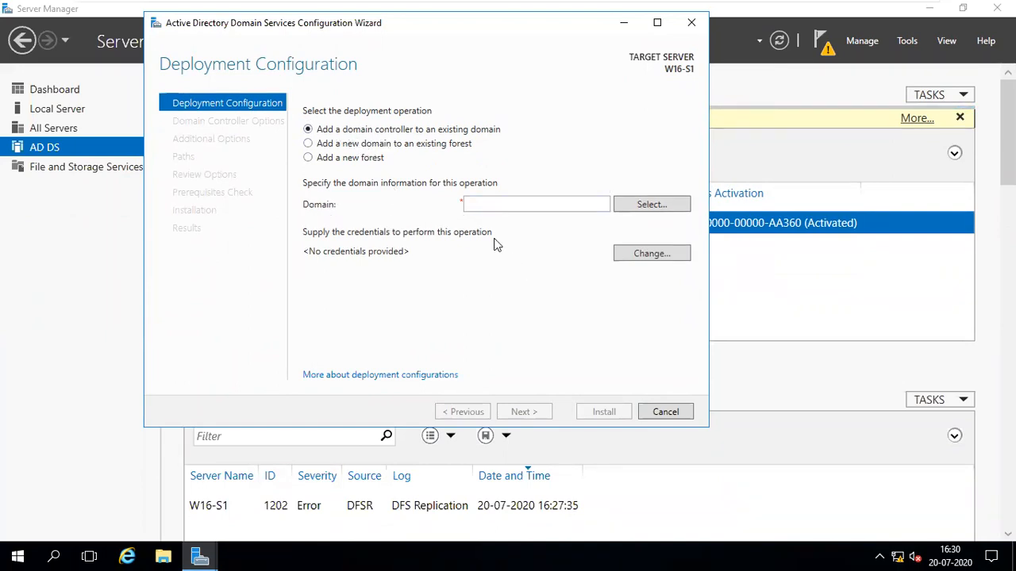
left_click(424, 150)
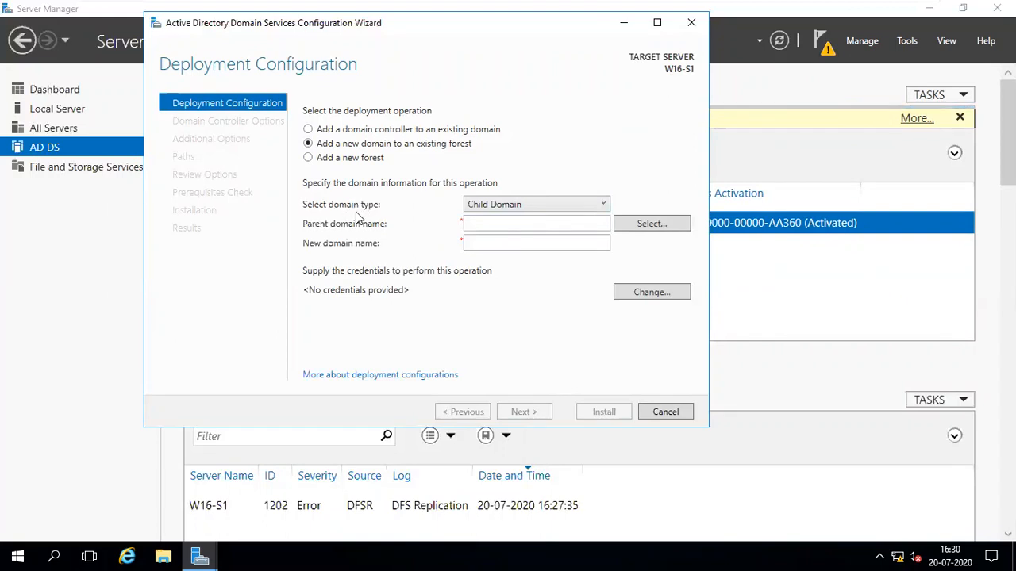
left_click(488, 204)
left_click(486, 205)
left_click(486, 204)
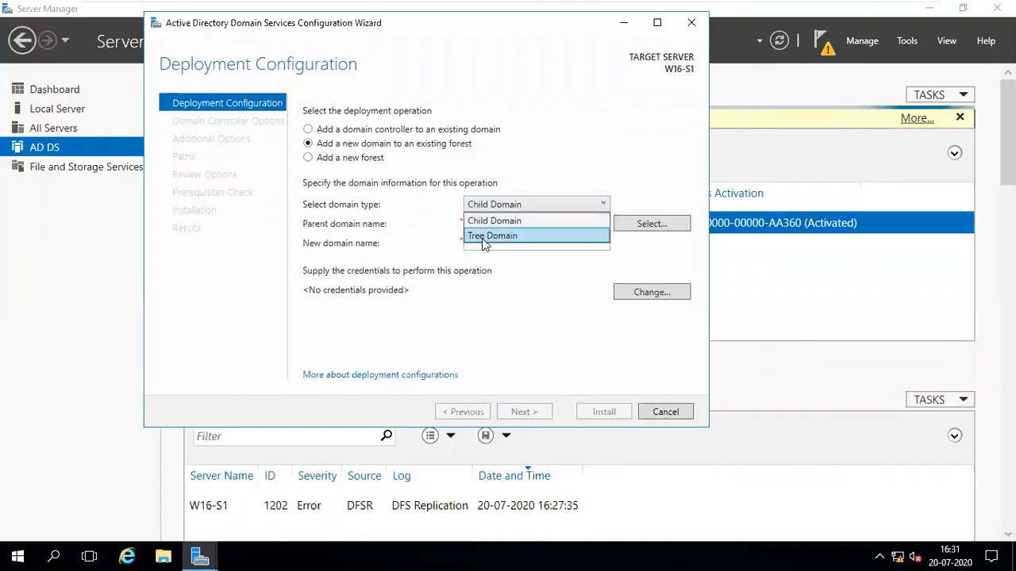
left_click(482, 234)
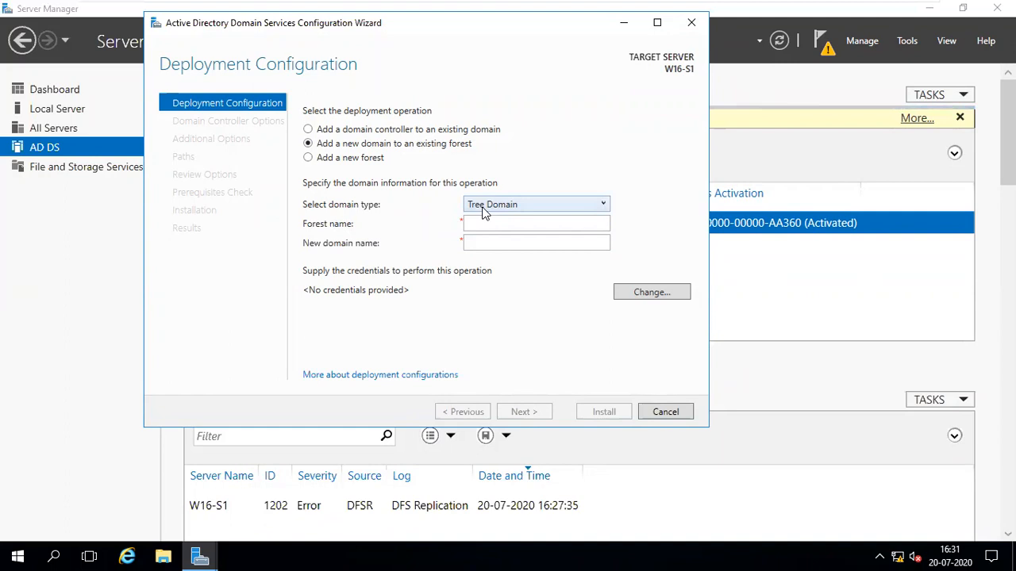
left_click(486, 210)
left_click(490, 221)
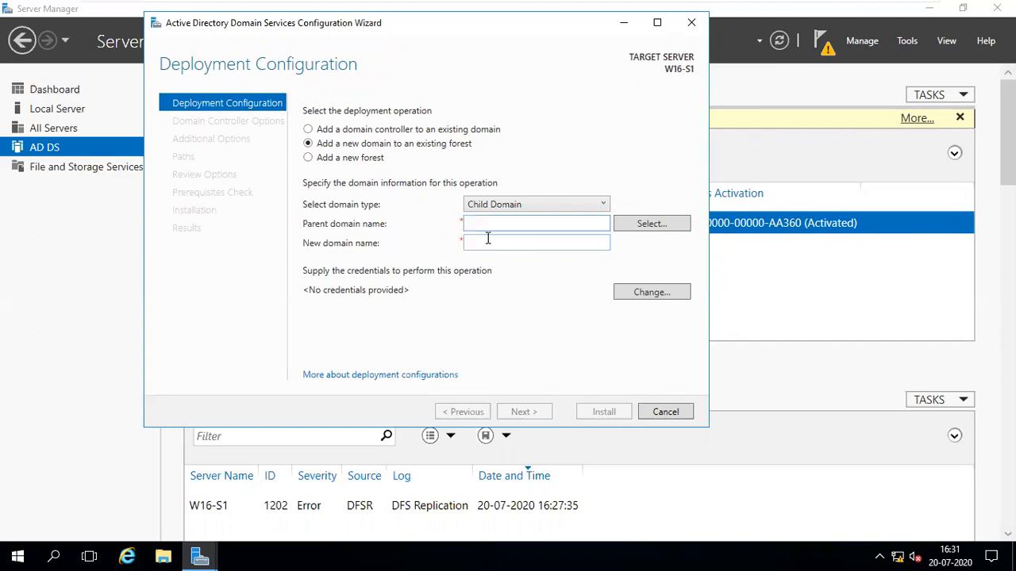
left_click(366, 161)
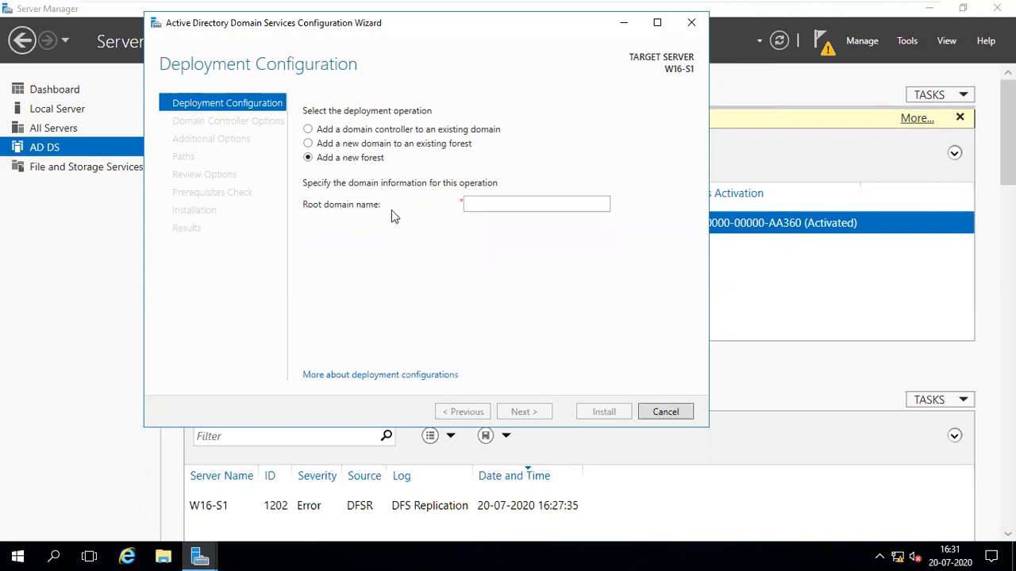
Enter contoso.com as the root domain name and continue to Domain Controller Options.
left_click(477, 204)
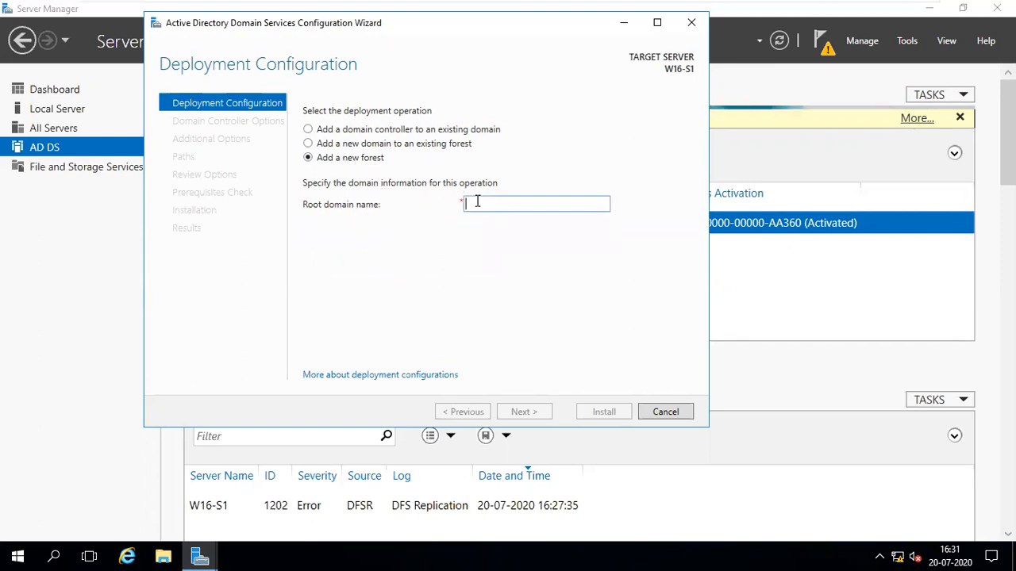
type("contoso.com")
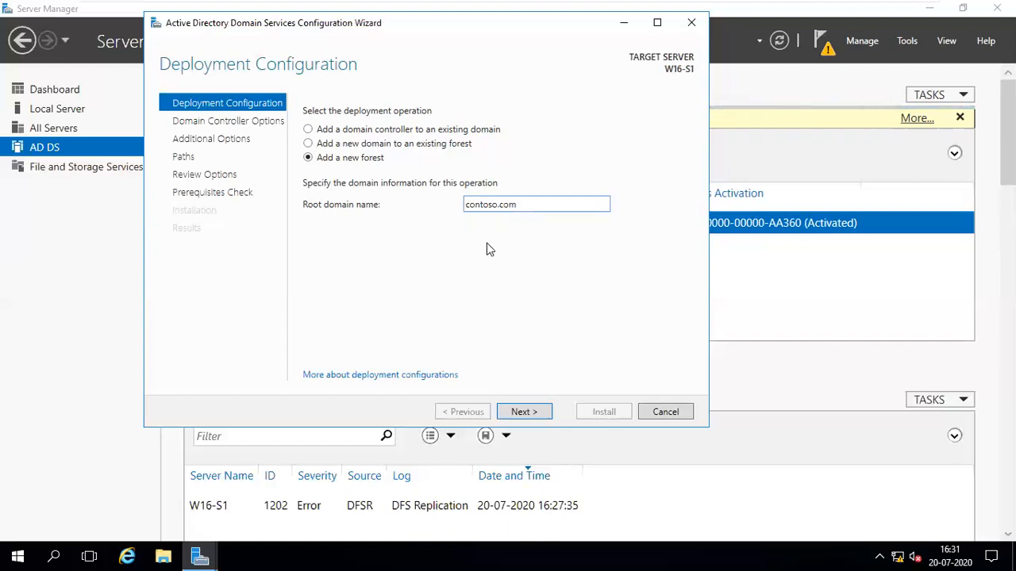
left_click(520, 411)
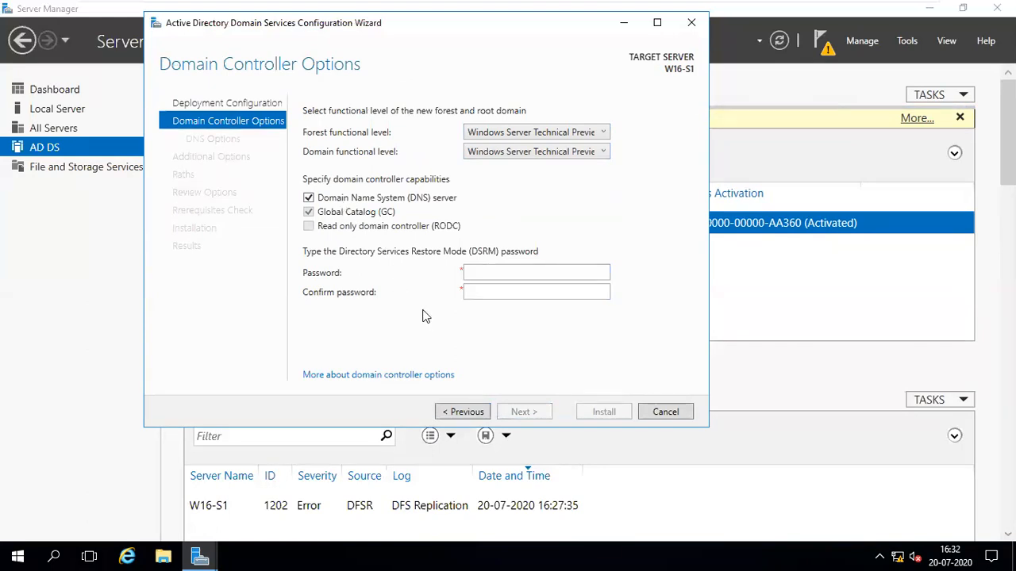
Enter and confirm the Directory Services Restore Mode password.
left_click(475, 272)
type("●●●")
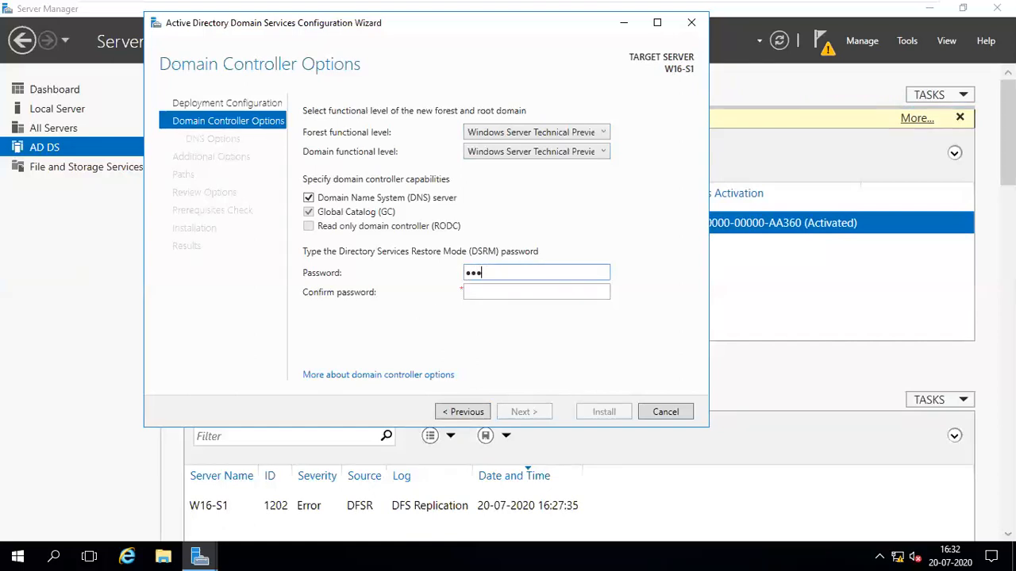
type("●●●●●●●")
key("Tab")
type("●●")
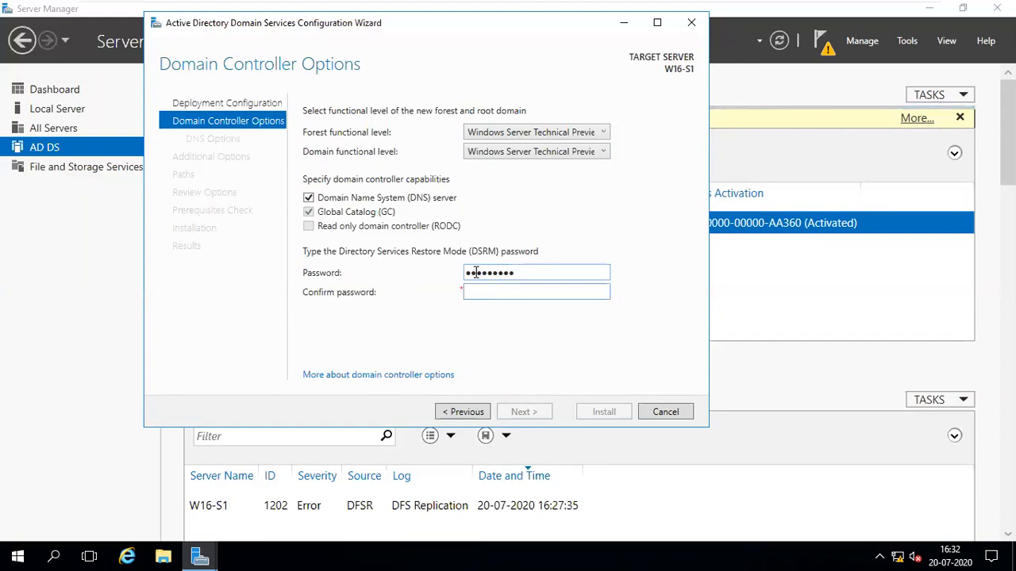
type("●●●●●●●")
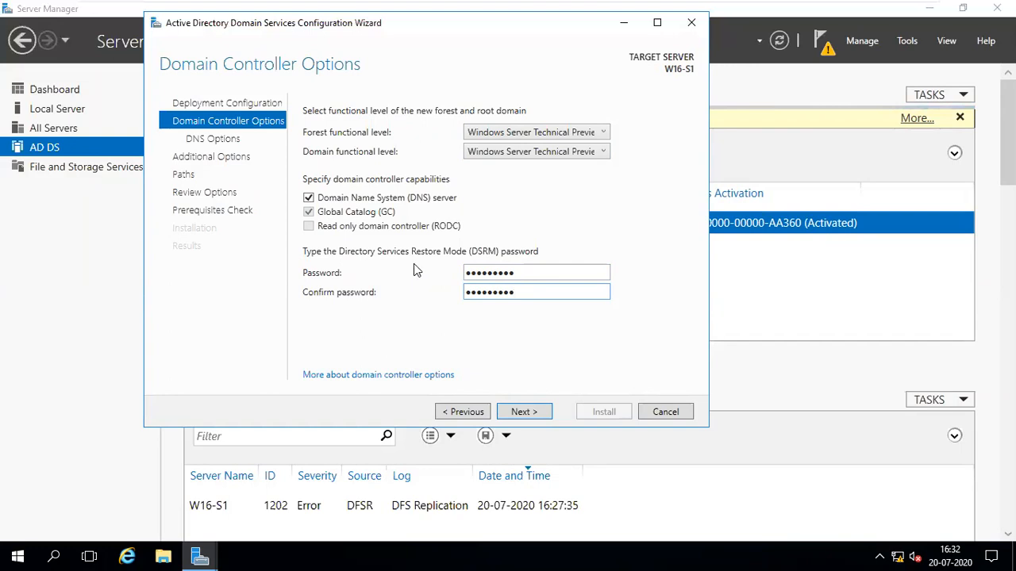
left_click(540, 268)
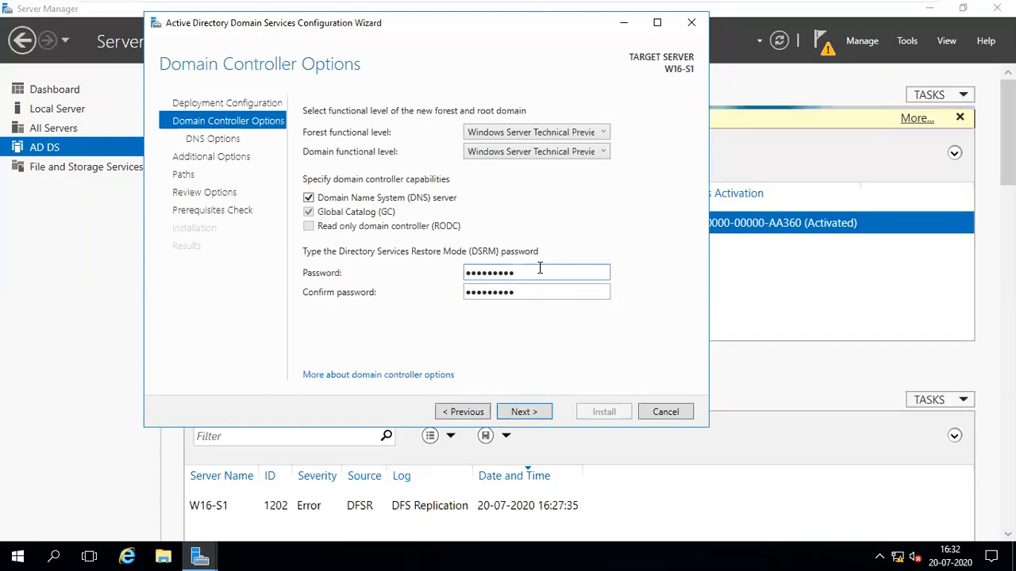
left_click(542, 291)
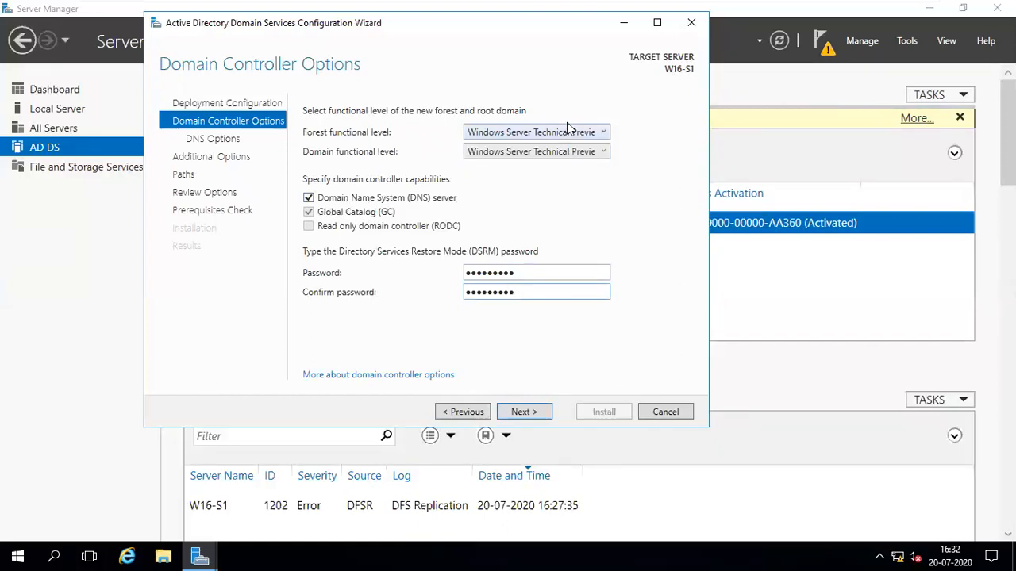
Keep the default forest and domain functional levels and continue to DNS Options.
left_click(588, 133)
left_click(629, 121)
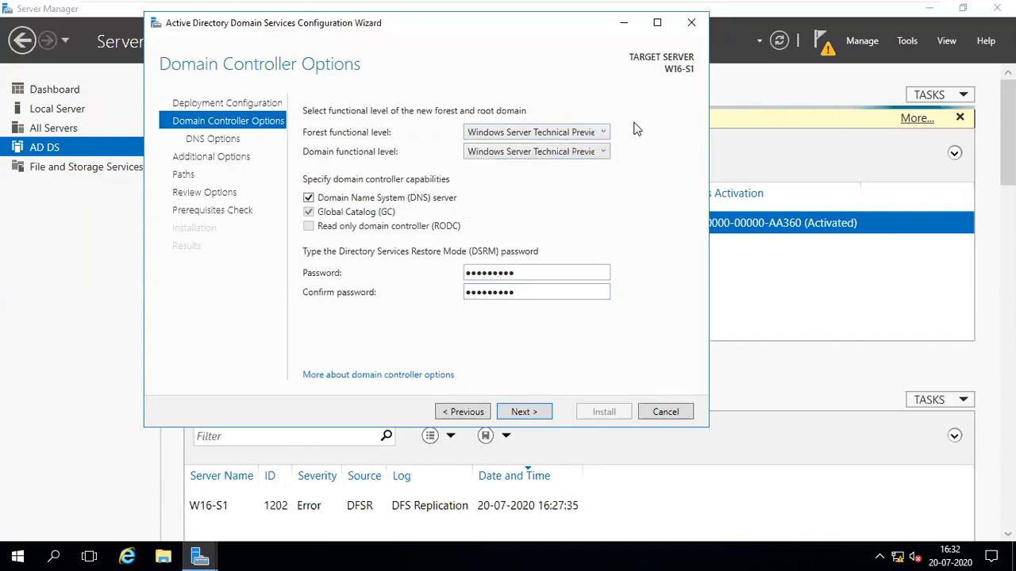
left_click(601, 160)
left_click(601, 149)
left_click(589, 135)
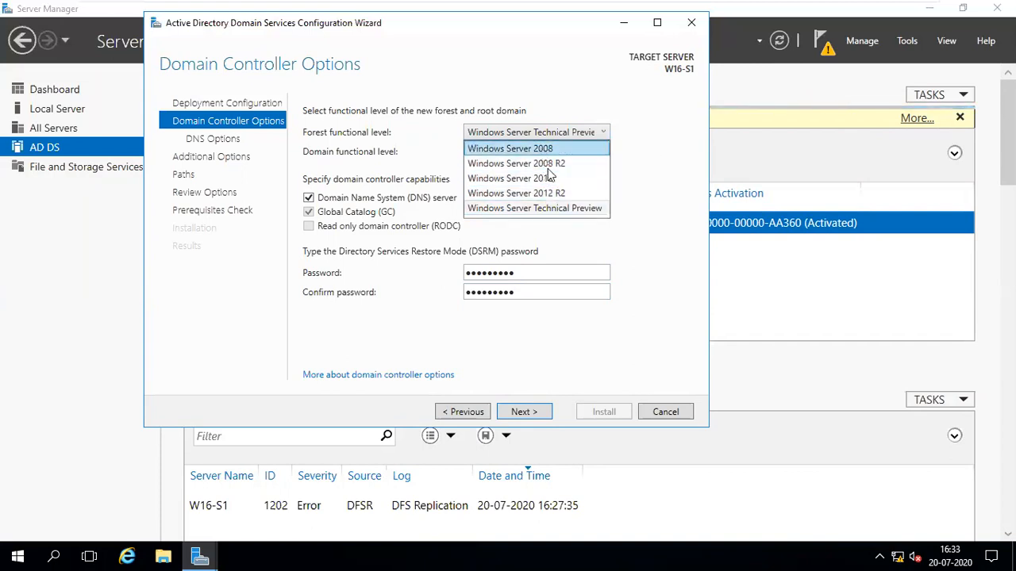
left_click(630, 178)
left_click(549, 413)
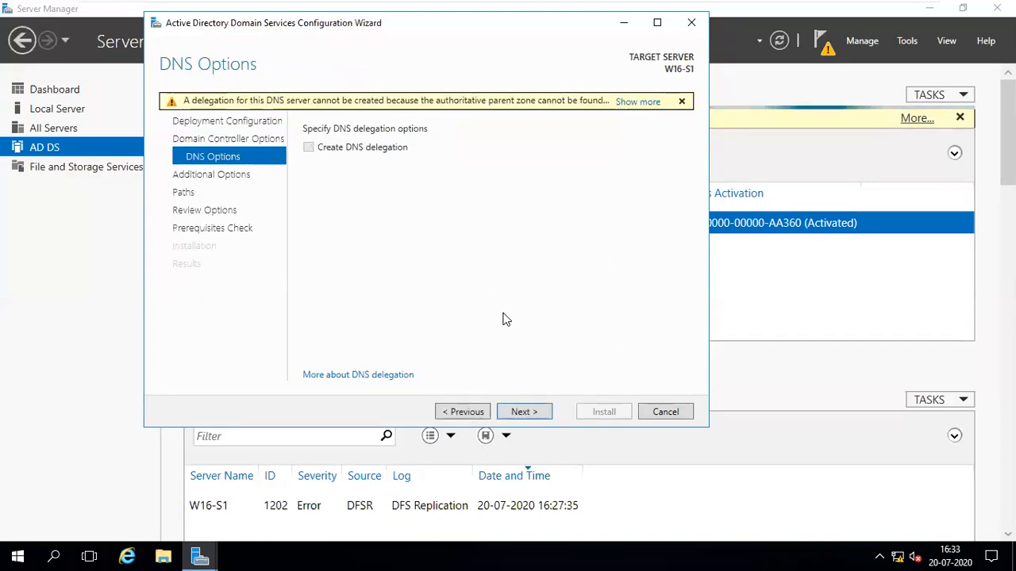
Skip DNS delegation, keep NetBIOS name CONTOSO, and advance to the Paths page.
left_click(521, 412)
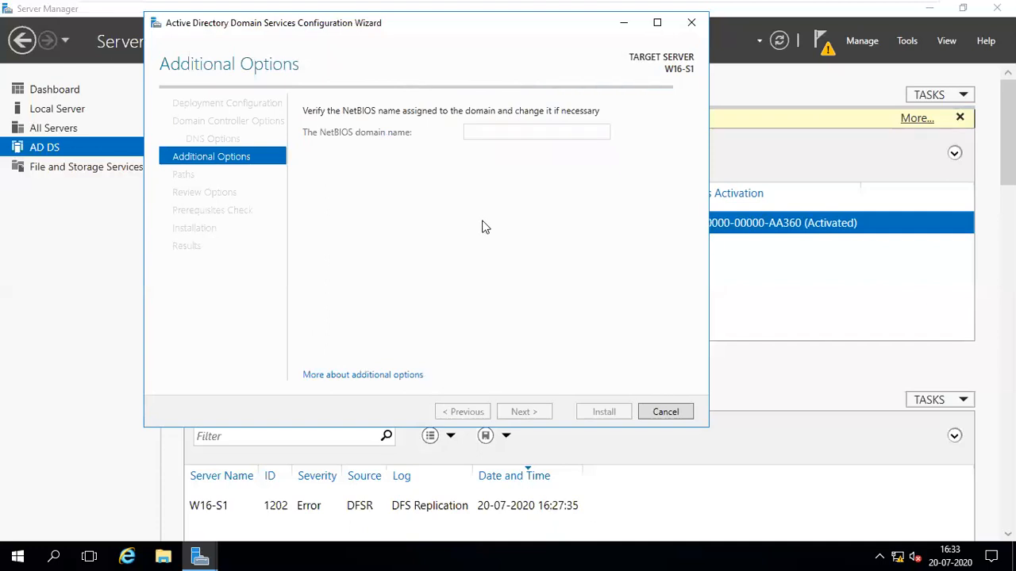
double_click(531, 134)
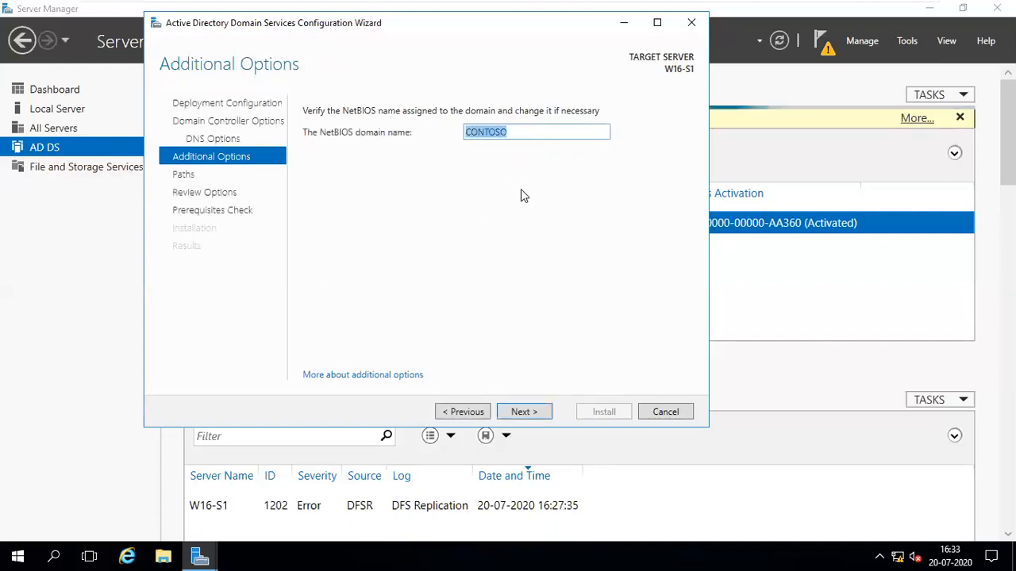
left_click(526, 131)
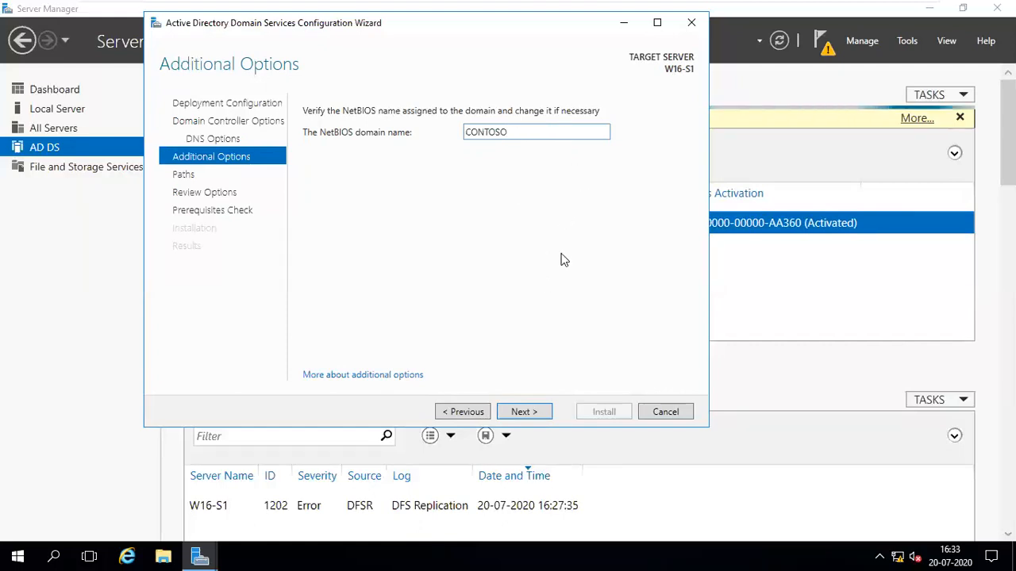
left_click(539, 412)
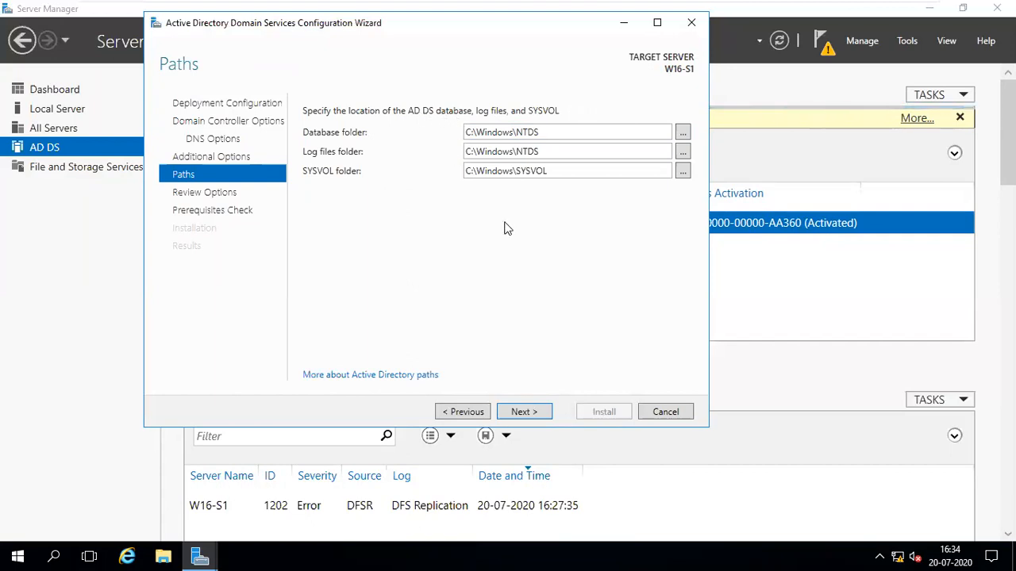
Keep the default Database, Log files and SYSVOL folders, pass the review, and run prerequisites check.
left_click(550, 133)
left_click(560, 151)
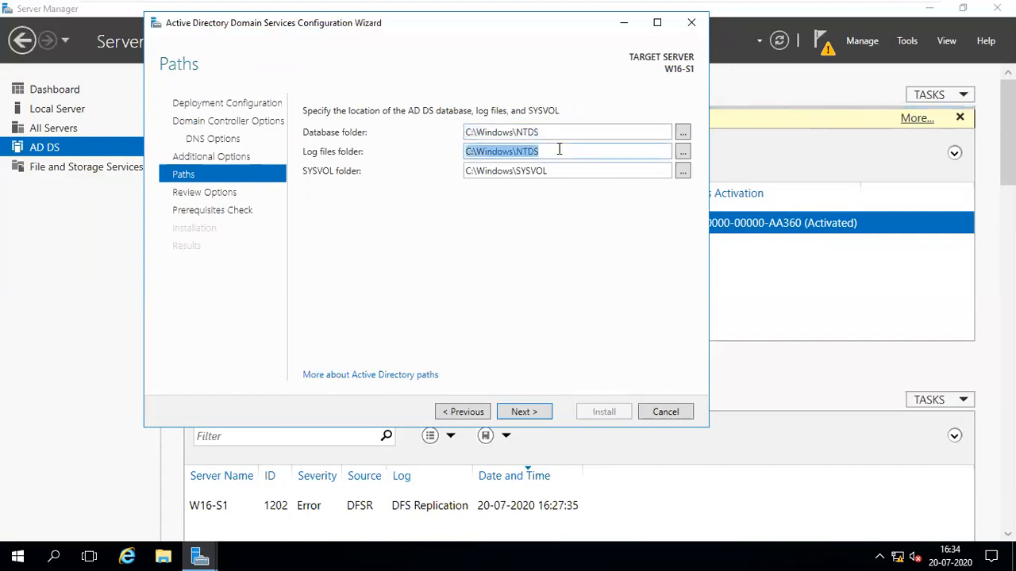
left_click(565, 170)
left_click(557, 132)
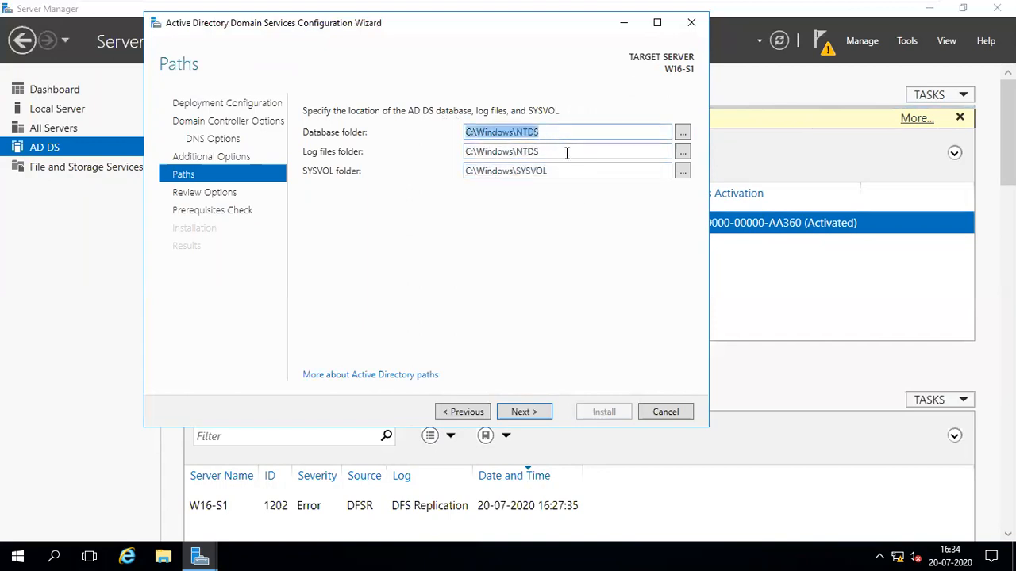
left_click(564, 152)
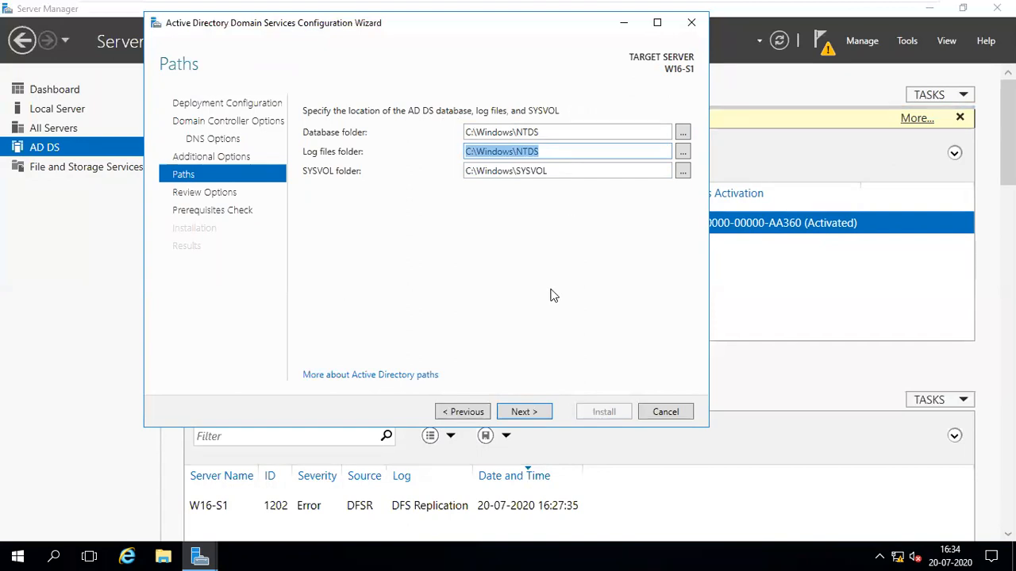
left_click(539, 412)
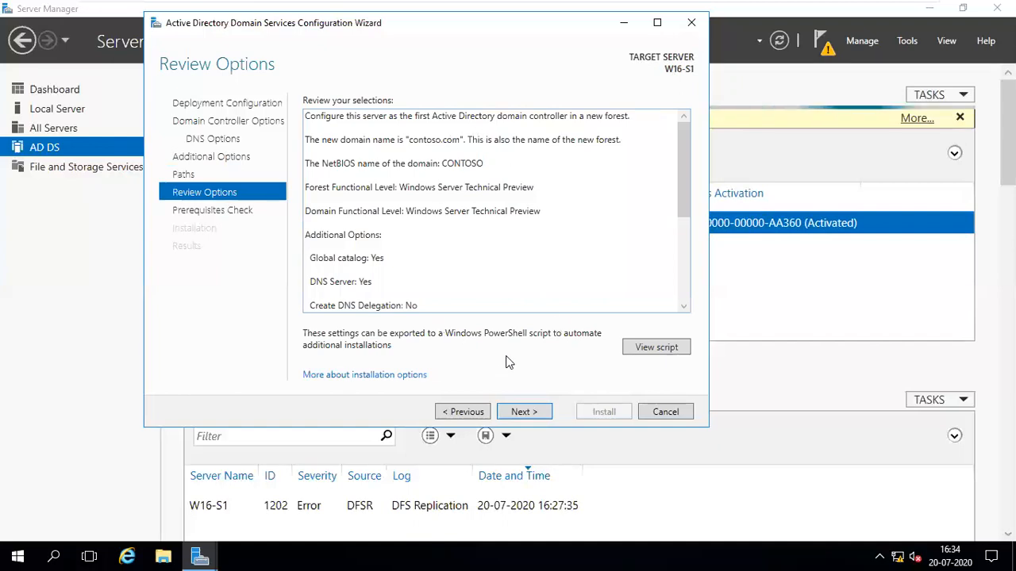
left_click(526, 409)
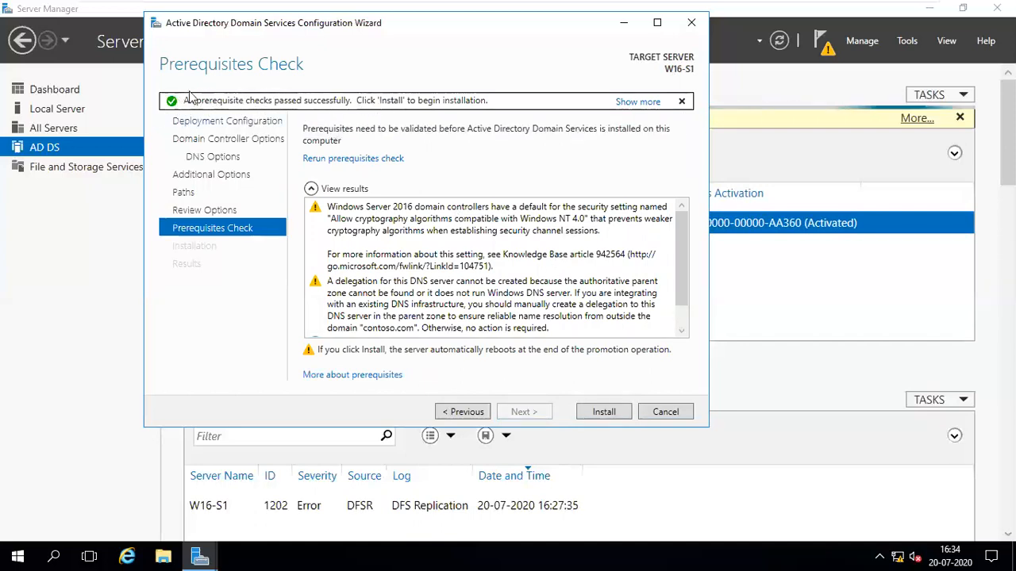
Install the domain controller, exit full screen, and bring the Notepad notes forward.
left_click(603, 413)
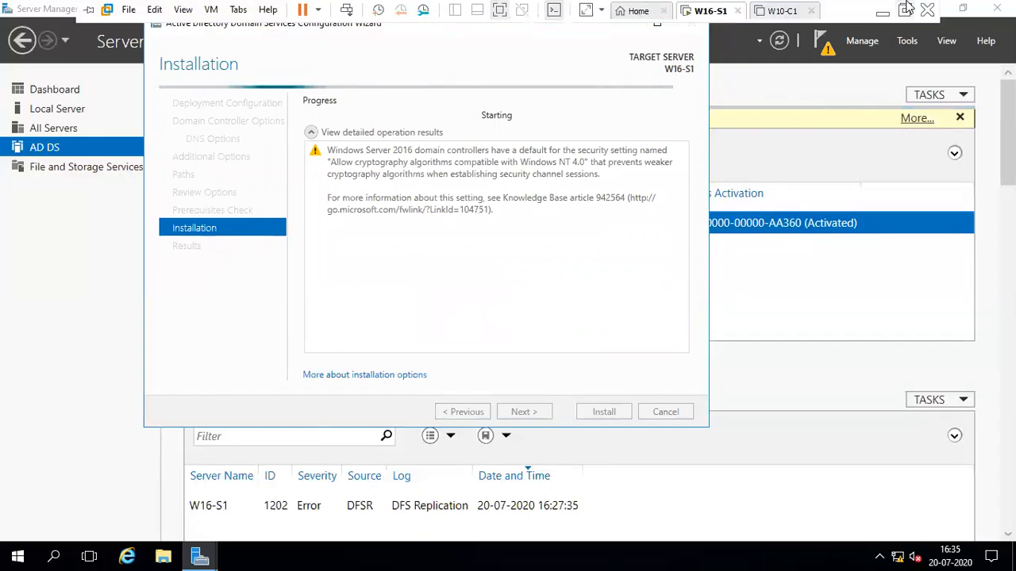
left_click(900, 8)
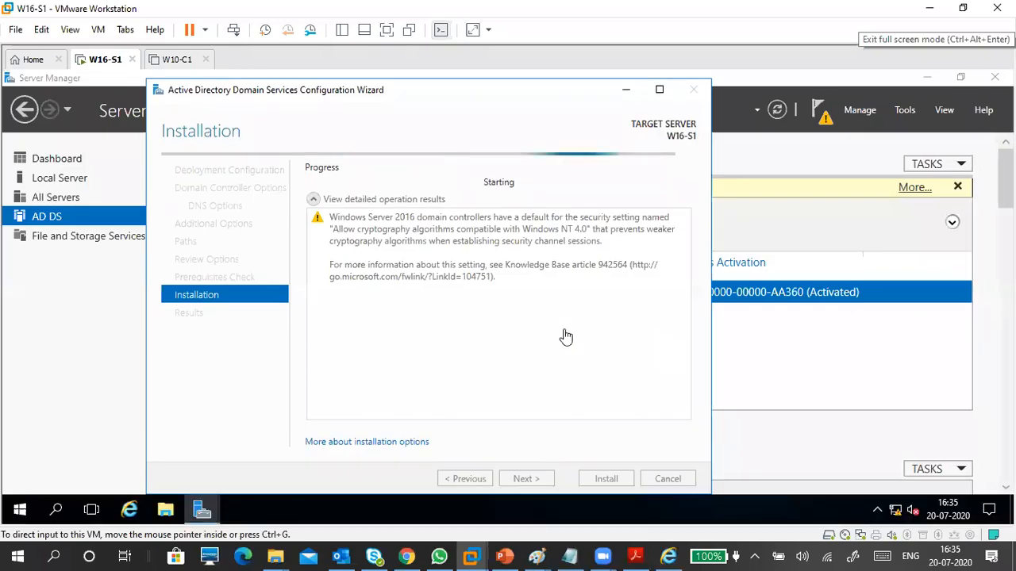
left_click(577, 555)
scroll(460, 401, "down", 4)
Save the Notepad notes as 'SERVER 16 1.txt' in the itis1 2020 folder.
scroll(465, 407, "up", 2)
left_click(415, 395)
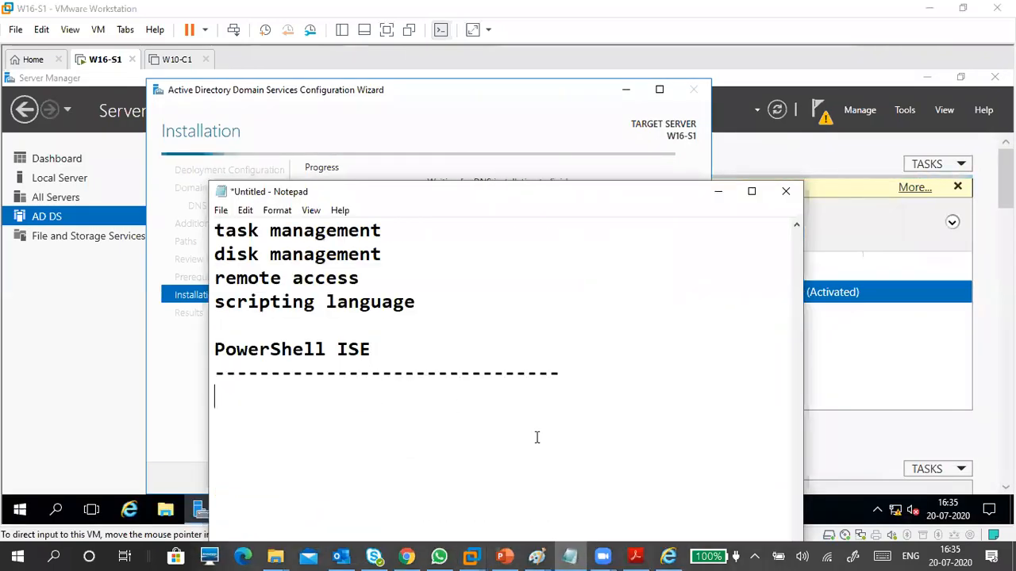
scroll(514, 410, "down", 2)
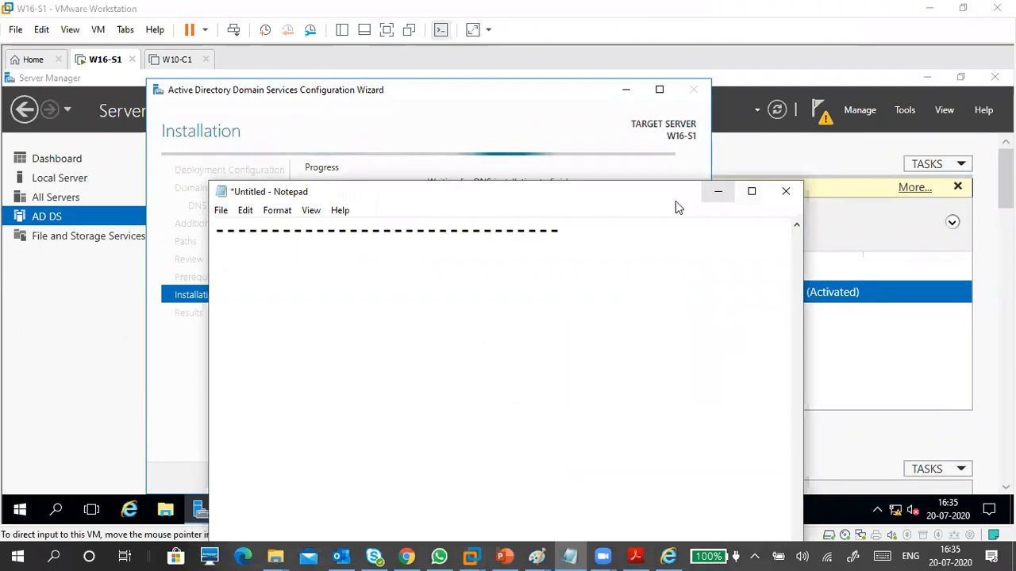
left_click(222, 212)
left_click(265, 277)
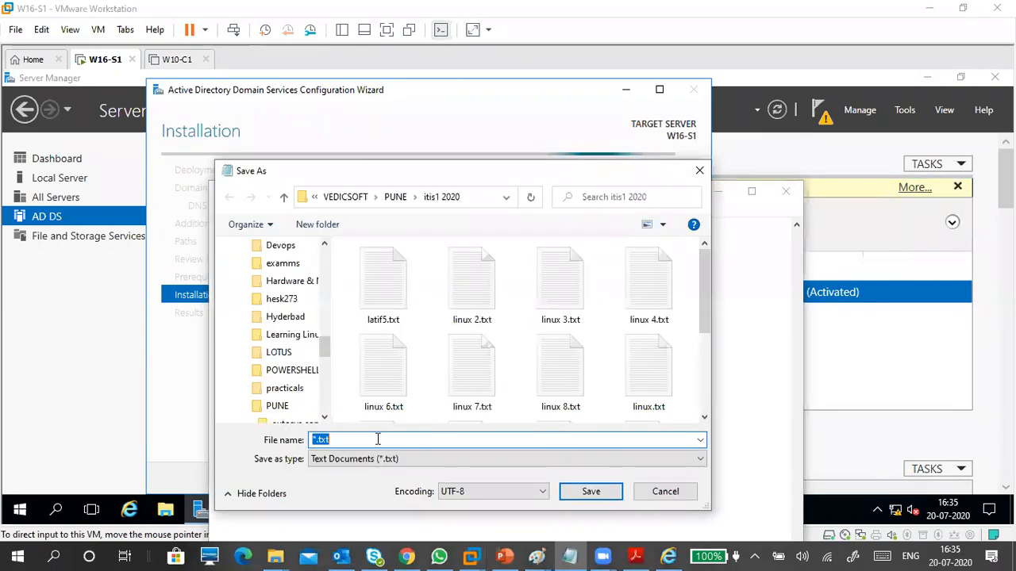
type("SERVER ")
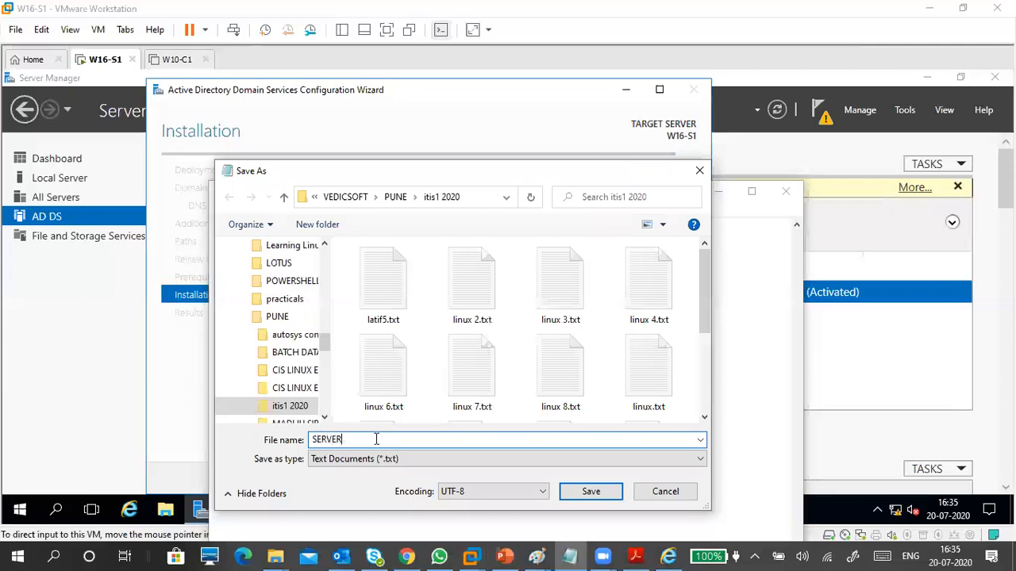
type("16 1")
left_click(587, 492)
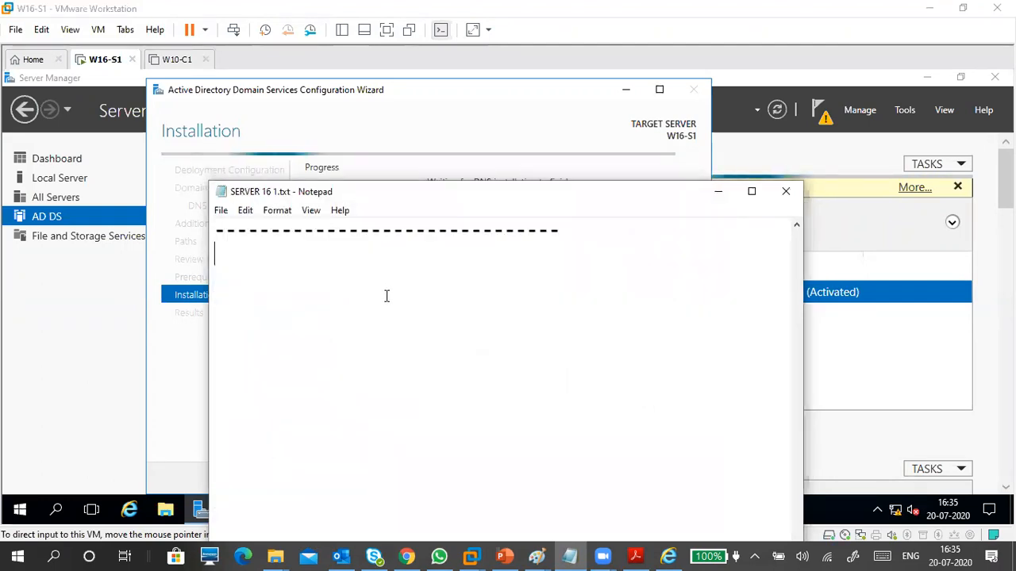
Start a new blank Paint picture without saving the old network drawing, and maximize the window.
left_click(426, 506)
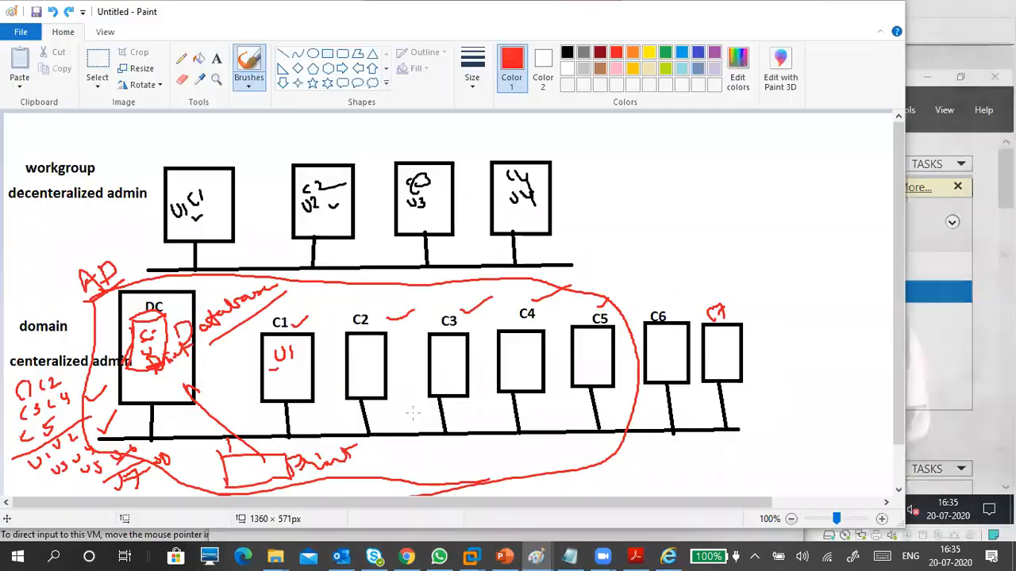
left_click(20, 38)
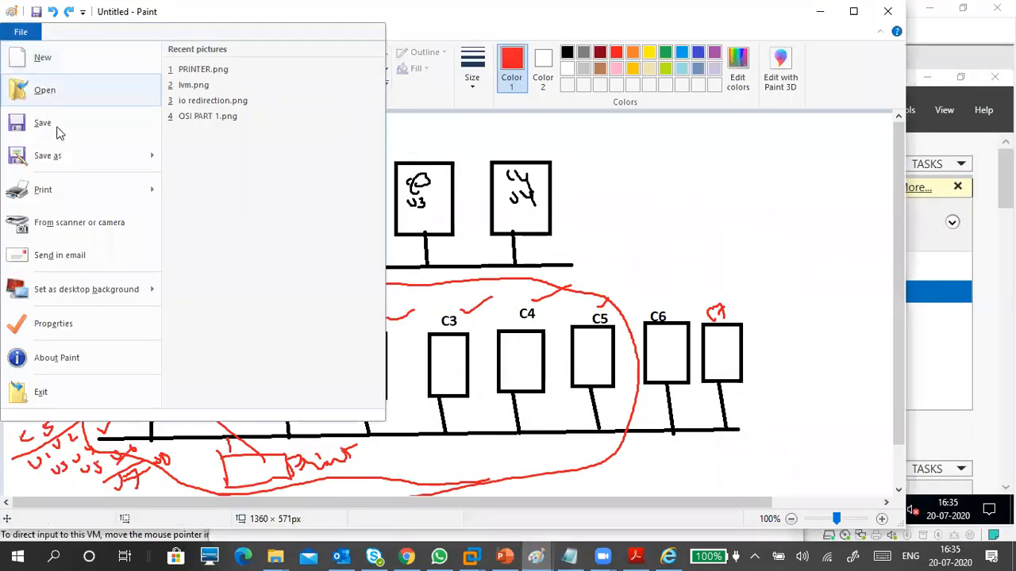
left_click(45, 57)
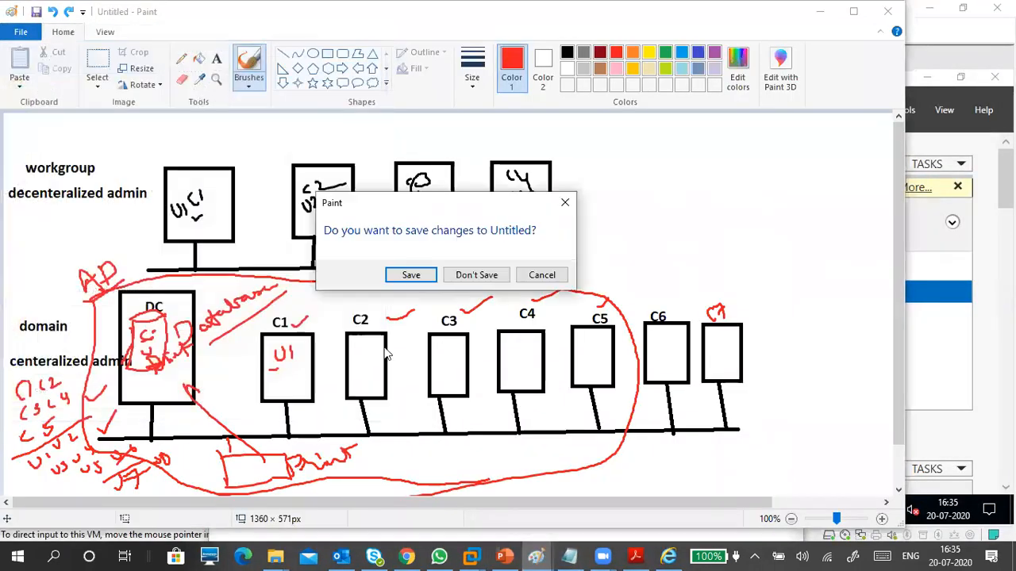
left_click(470, 277)
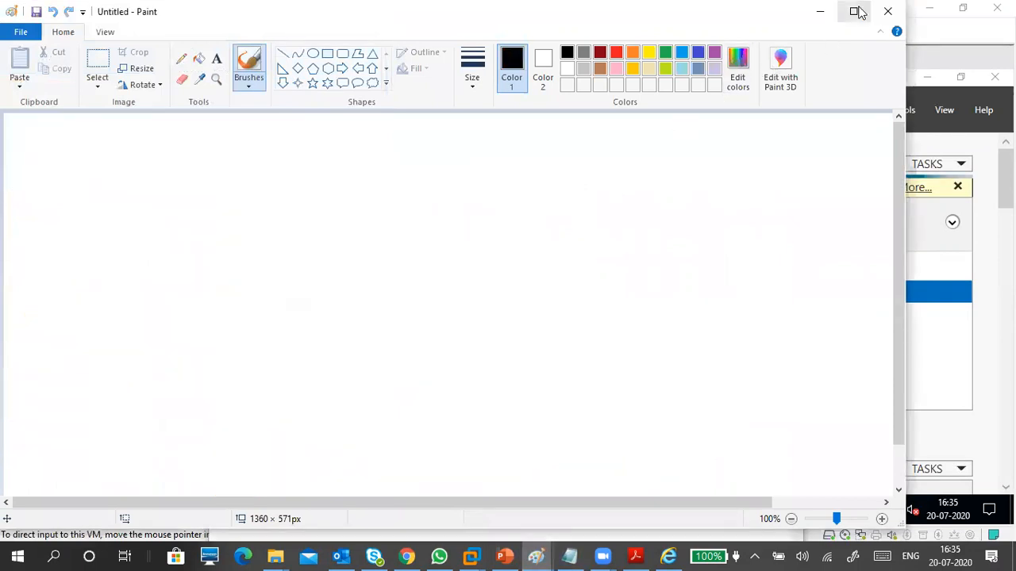
left_click(853, 10)
Draw a large outline ellipse on the canvas and shift it up and left.
left_click(313, 47)
mouse_move(295, 174)
left_mouse_down()
mouse_move(703, 508)
mouse_move(671, 498)
mouse_move(661, 479)
left_mouse_up()
left_click_drag(507, 341, 445, 285)
left_click(680, 283)
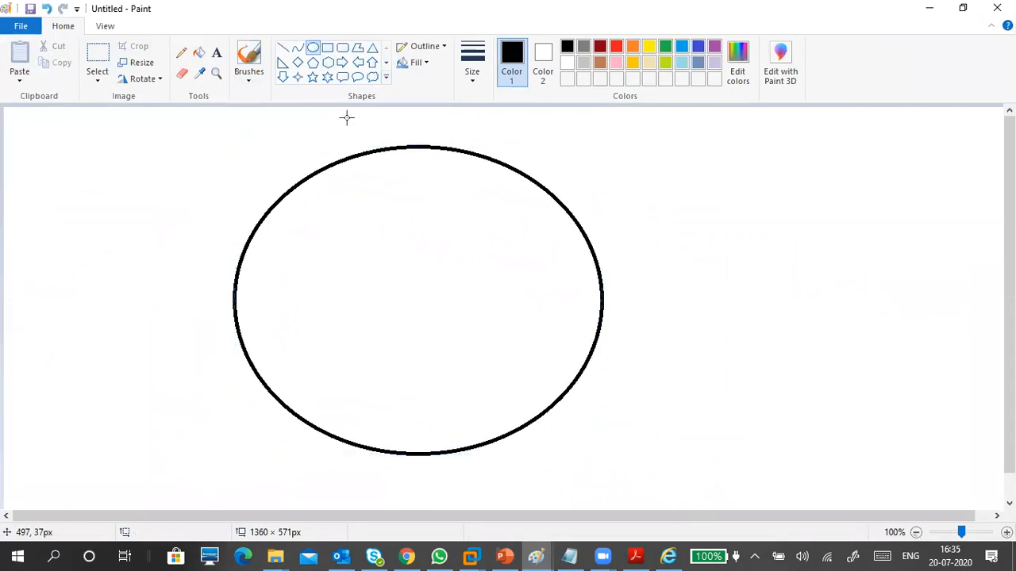
Place a plain triangle at the top inside the ellipse, replacing a mistaken right triangle.
left_click(284, 63)
left_click_drag(397, 164, 432, 241)
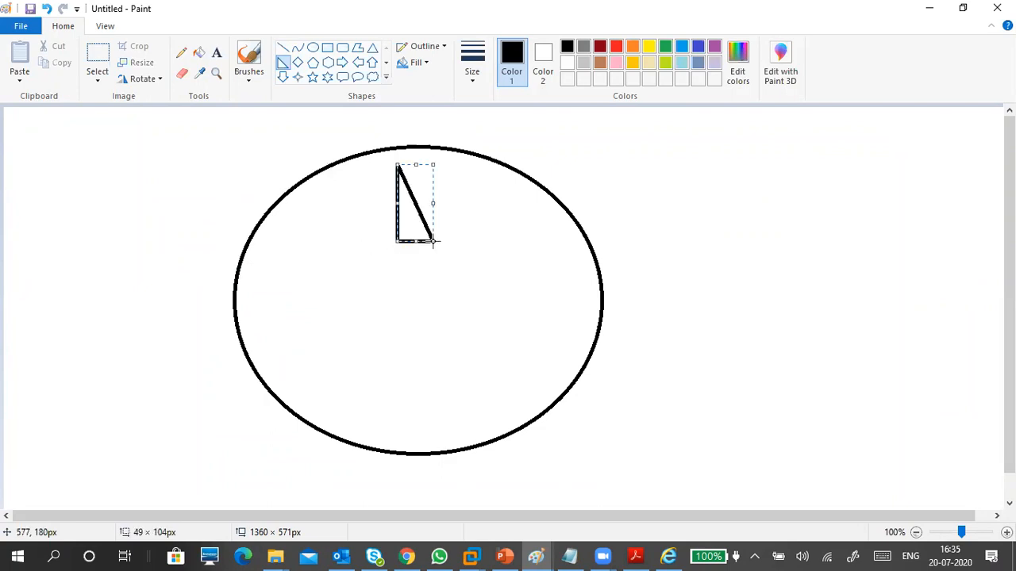
key("Delete")
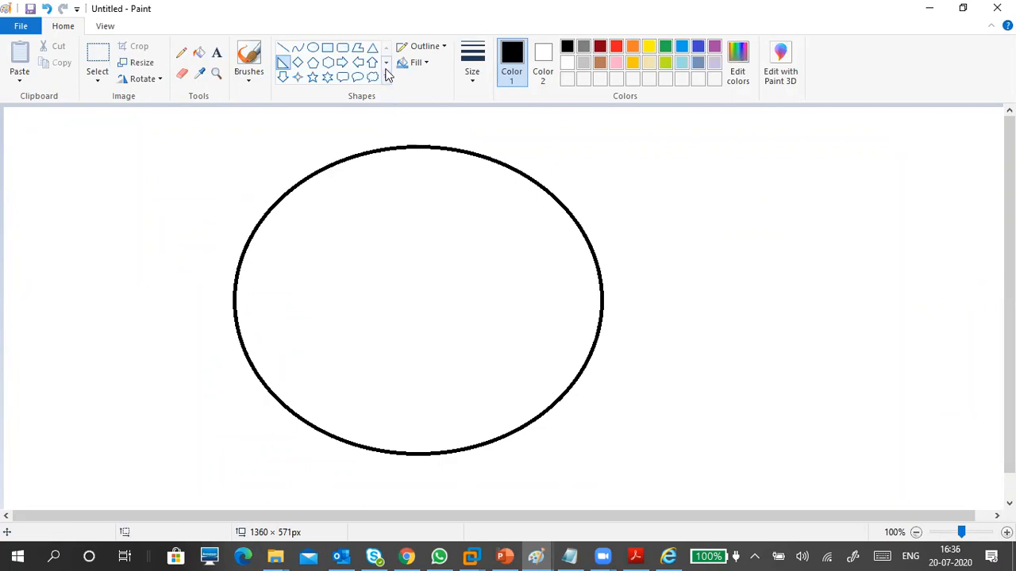
left_click(372, 48)
left_click_drag(404, 164, 480, 252)
left_click_drag(431, 211, 419, 207)
Add triangles at the lower left, right and bottom inside the ellipse.
mouse_move(292, 279)
left_mouse_down()
mouse_move(363, 366)
mouse_move(339, 337)
left_mouse_up()
left_click_drag(512, 255, 534, 284)
left_click_drag(558, 328, 541, 315)
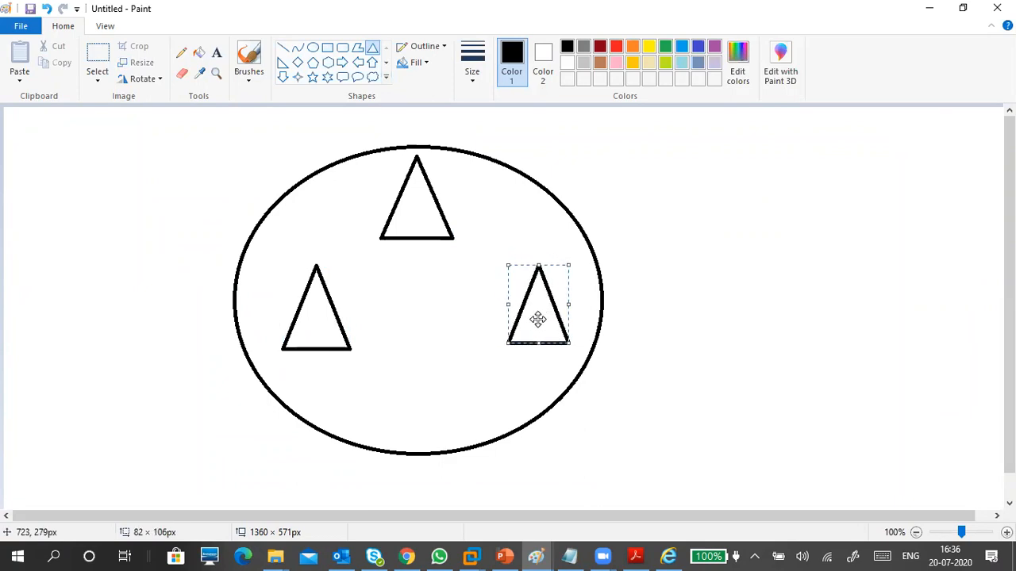
left_click_drag(373, 362, 425, 407)
left_click(619, 202)
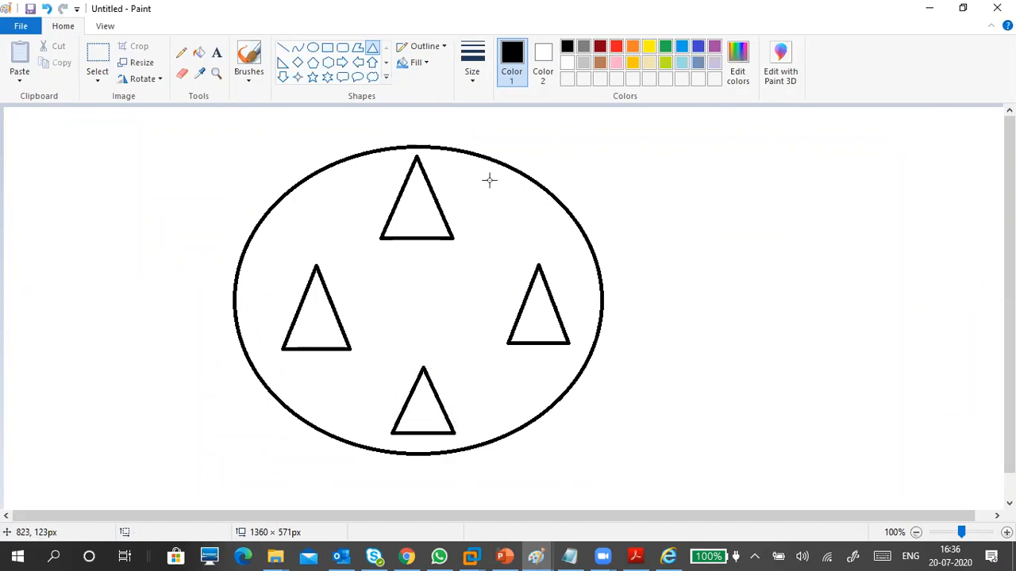
left_click(216, 52)
Label the ellipse's upper left FOREST.
left_click(257, 184)
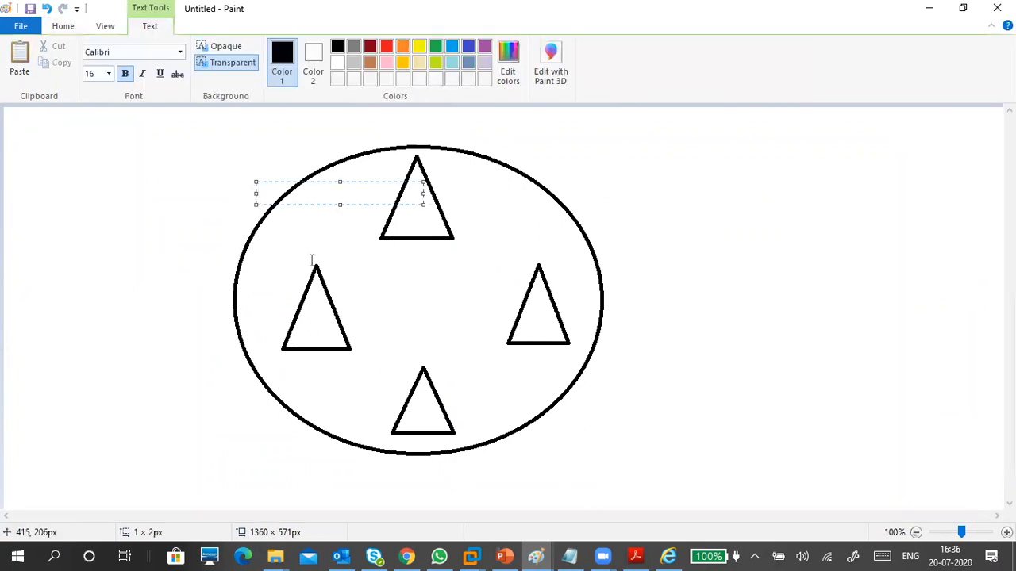
type("FOREST")
left_click_drag(318, 182, 297, 181)
left_click(343, 230)
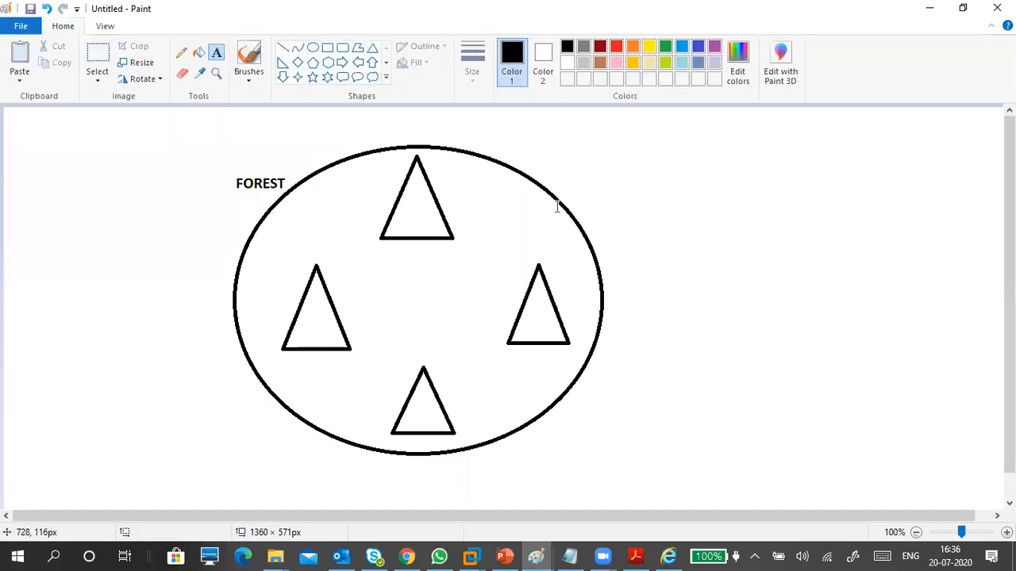
Start a 'TATA:' heading at the canvas's upper right with a new line below it.
left_click(701, 150)
type("TATA")
key("Return")
key("Return")
key("Return")
key("Return")
key("Return")
key("Return")
key("Return")
key("BackSpace")
key("BackSpace")
key("BackSpace")
key("BackSpace")
key("BackSpace")
key("BackSpace")
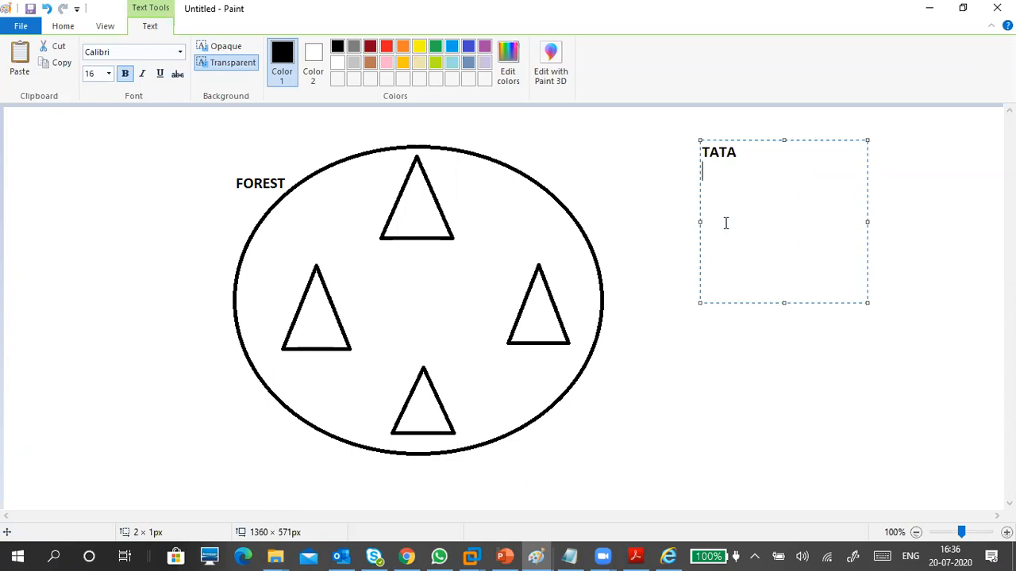
key("BackSpace")
type(":")
key("Return")
left_click(474, 555)
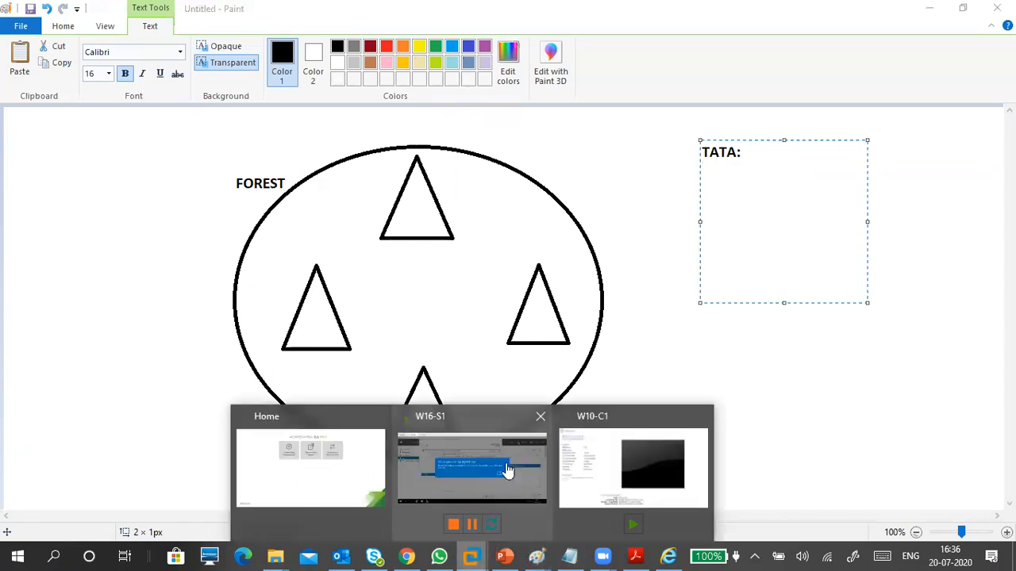
Dismiss W16-S1's sign-out notice so it restarts as domain controller, then return to Paint.
left_click(508, 471)
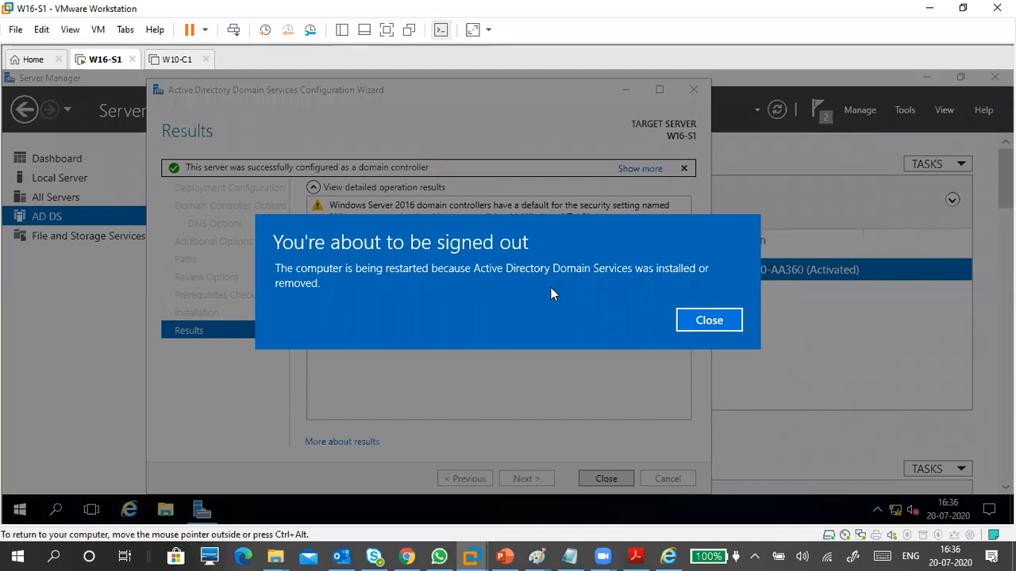
left_click(708, 321)
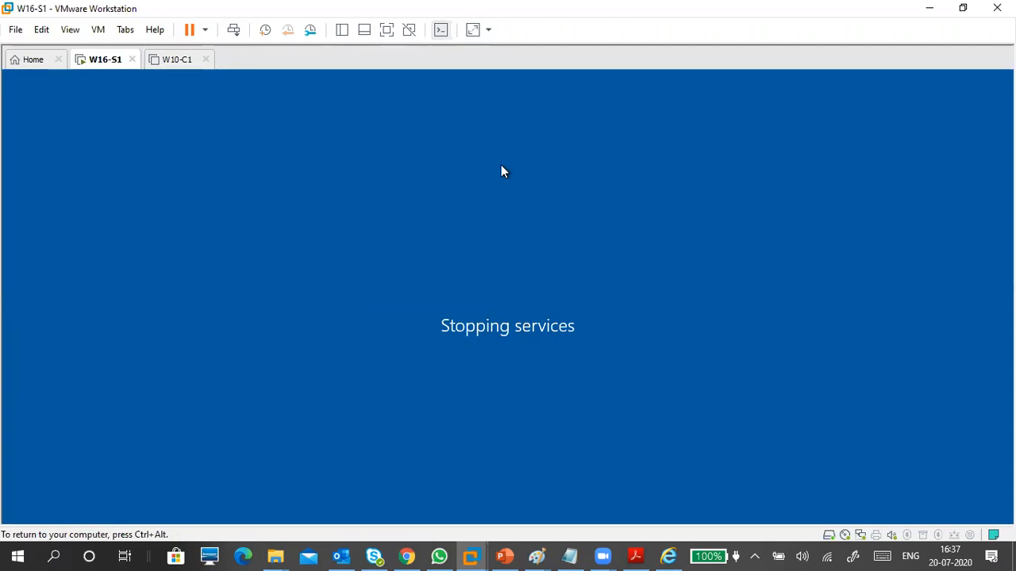
left_click(929, 8)
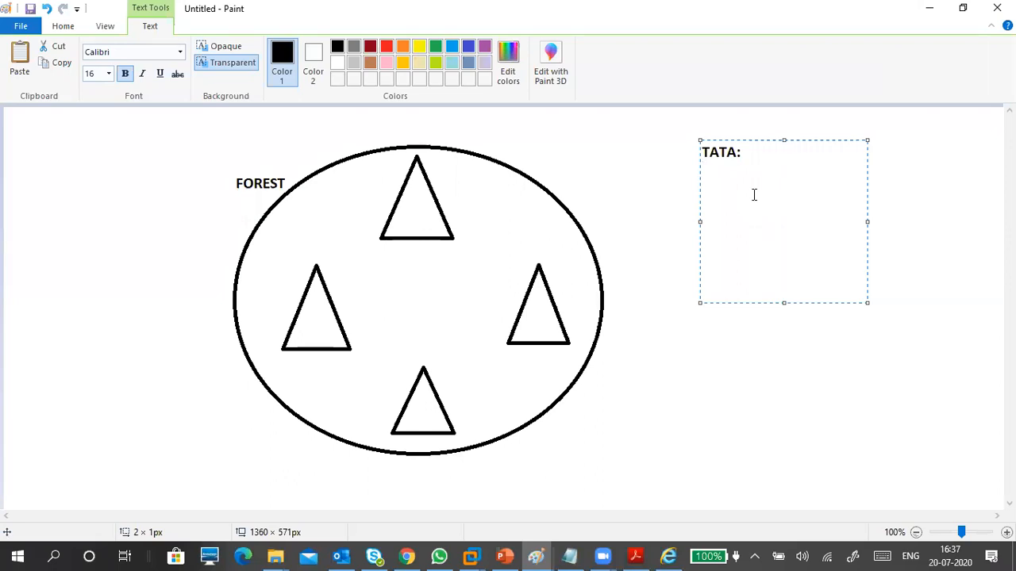
Type TATA STEEL and TCS on separate lines under the TATA: heading.
type("TATA STEEL")
key("Return")
type("TCS")
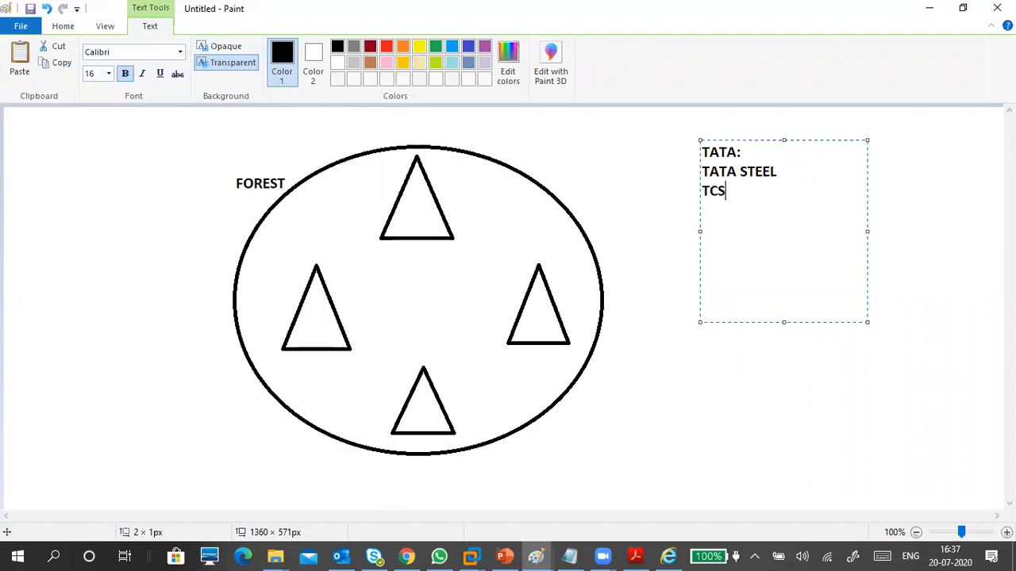
key("Return")
Add TELECOM and MOTOR to the list, fixing typos, and commit the text.
type("START")
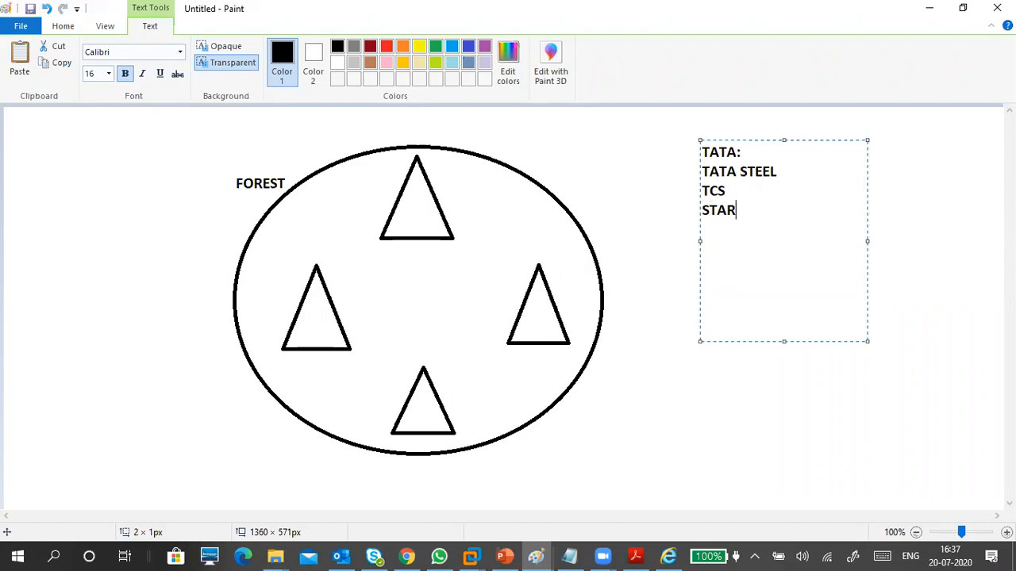
key("BackSpace")
key("Return")
key("BackSpace")
key("BackSpace")
key("BackSpace")
key("BackSpace")
type("TELECOMMU")
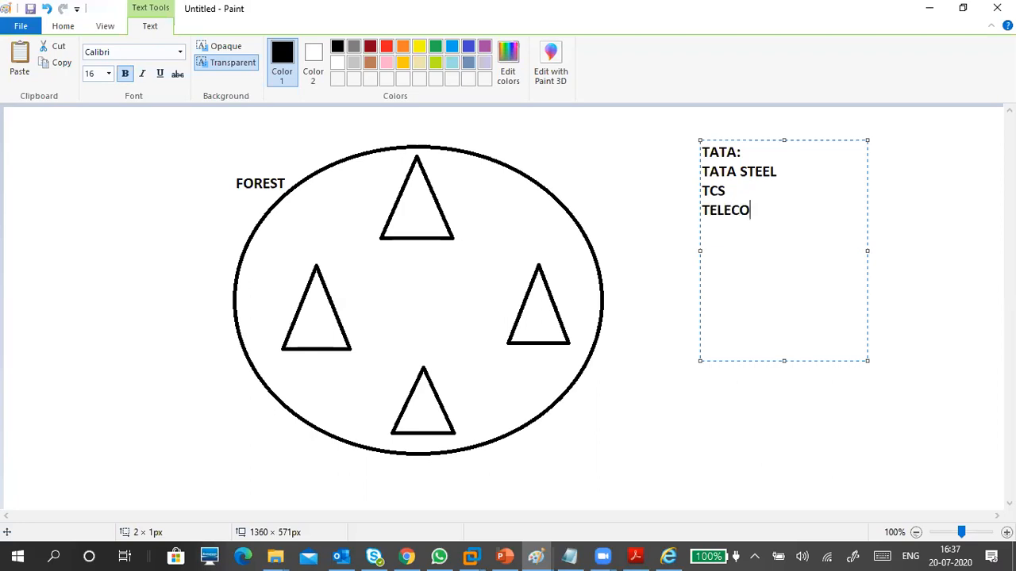
key("BackSpace")
key("BackSpace")
type("MOTOR")
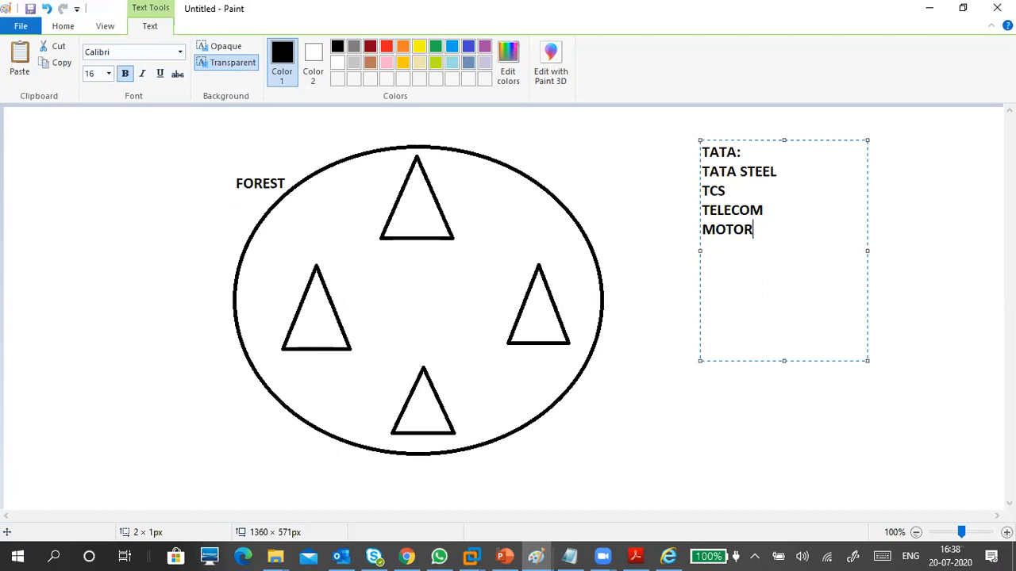
left_click(755, 152)
left_click(394, 246)
left_click(395, 245)
Label the top triangle TATA.COM just below it.
type("TATA.COM")
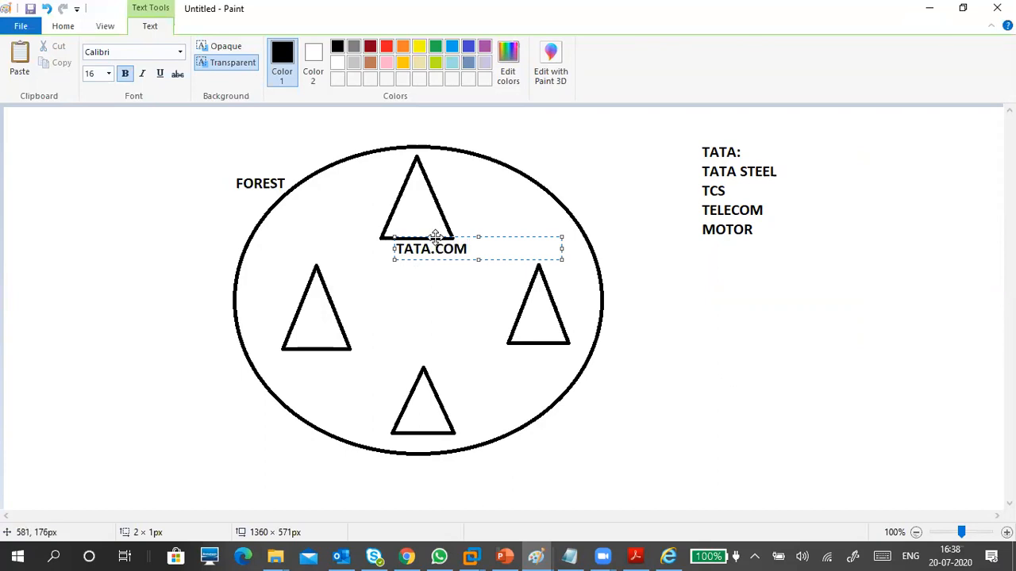
left_click_drag(433, 234, 418, 236)
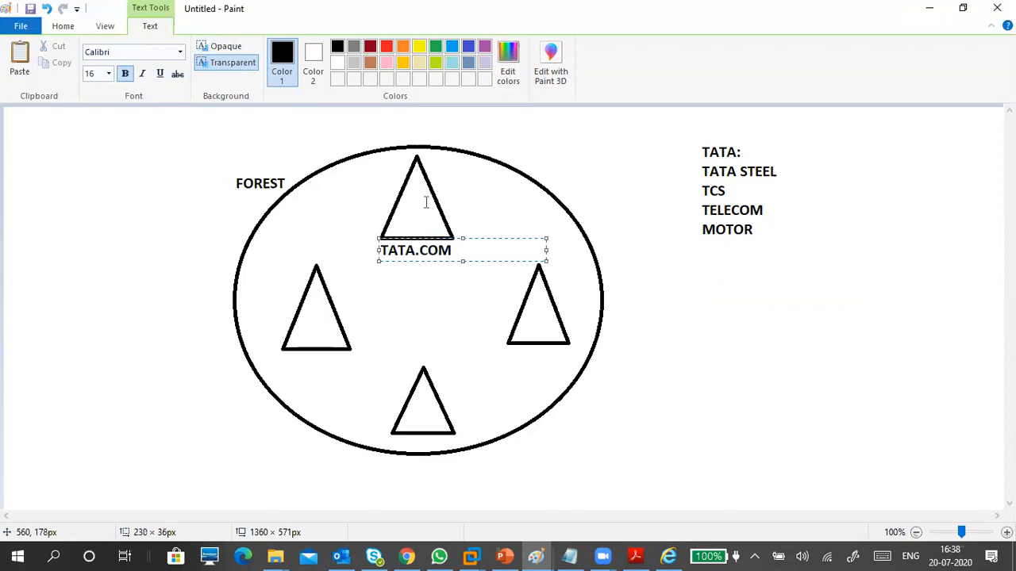
left_click(514, 141)
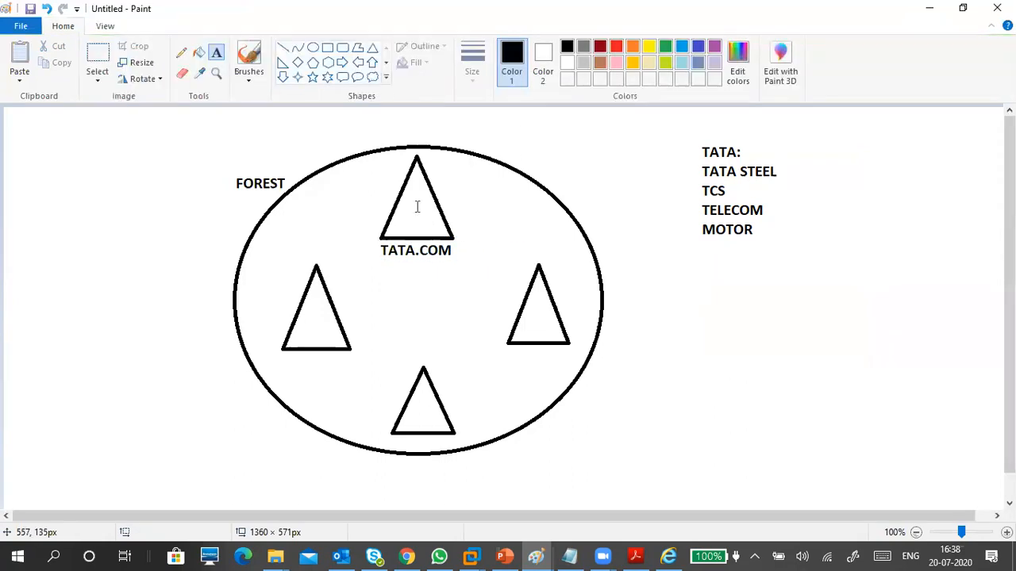
Add ROOT DC beside the top triangle and TATASTEEL.COM under the left triangle.
left_click(418, 206)
left_click(432, 179)
left_click(447, 191)
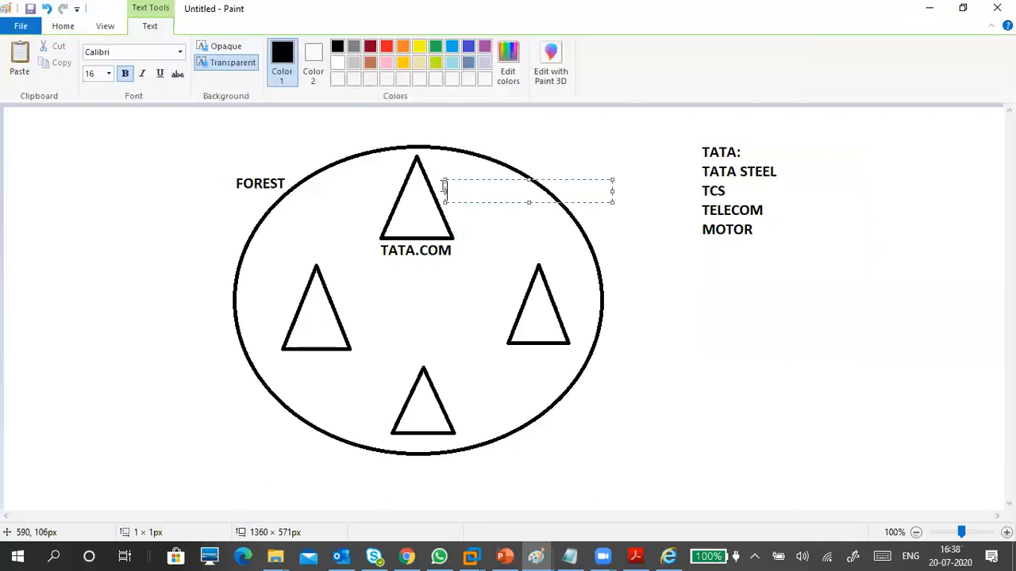
type("ROOT DC")
left_click(285, 360)
left_click(287, 358)
type("TA")
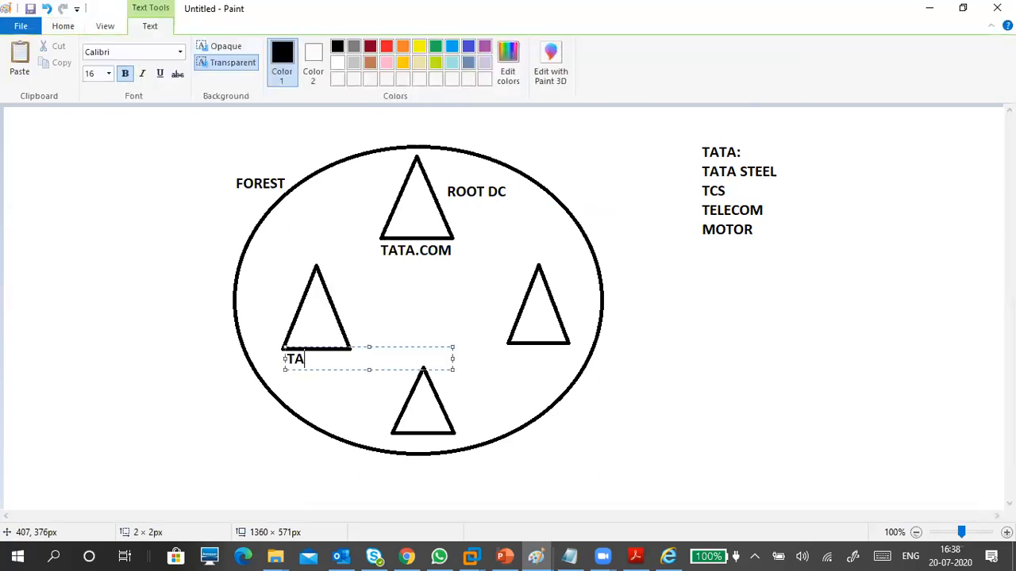
type("TASTEEL.COM")
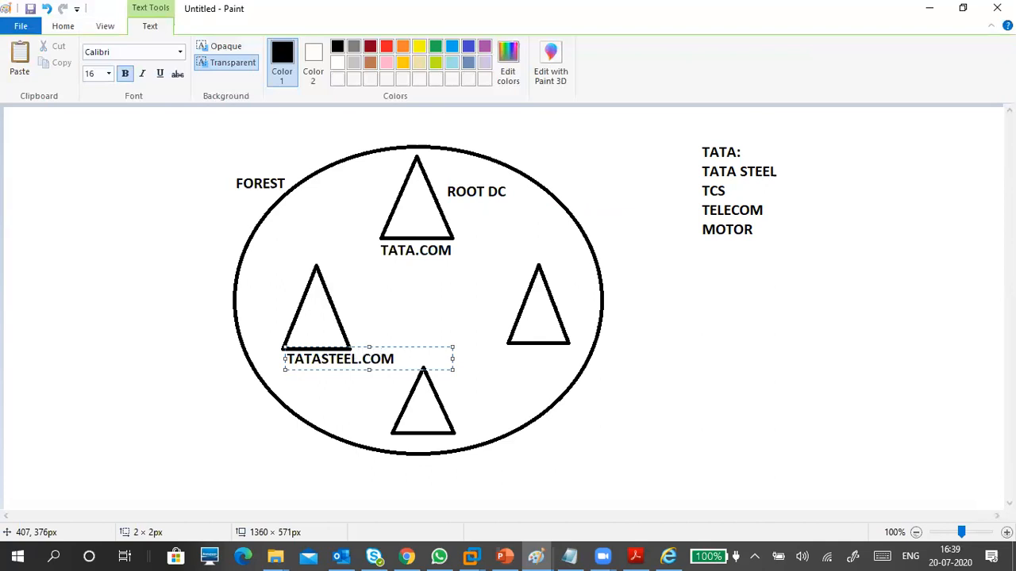
left_click(331, 379)
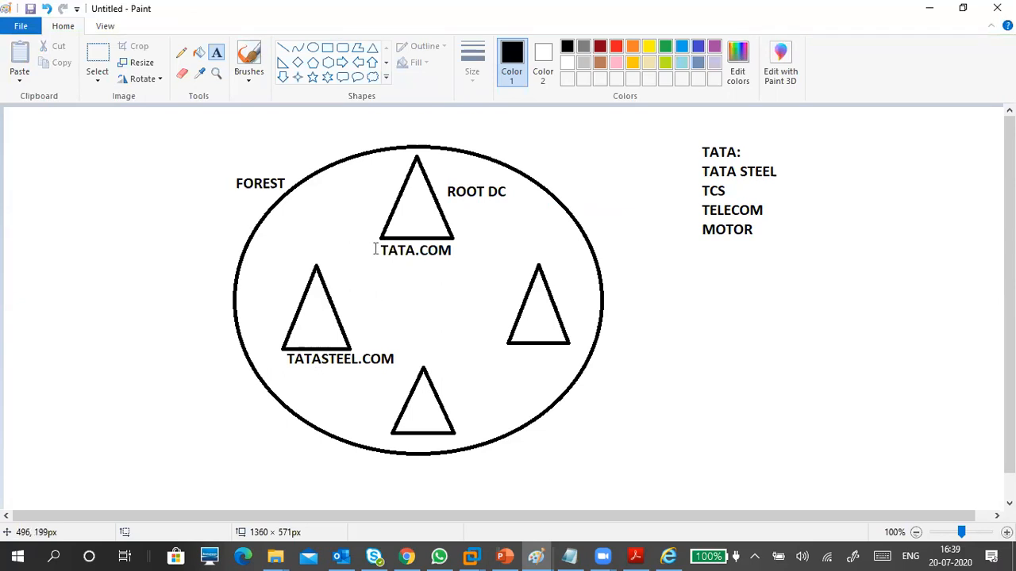
Connect the left triangle to the top triangle with a line labelled TREE.
left_click(283, 48)
left_click_drag(316, 265, 382, 236)
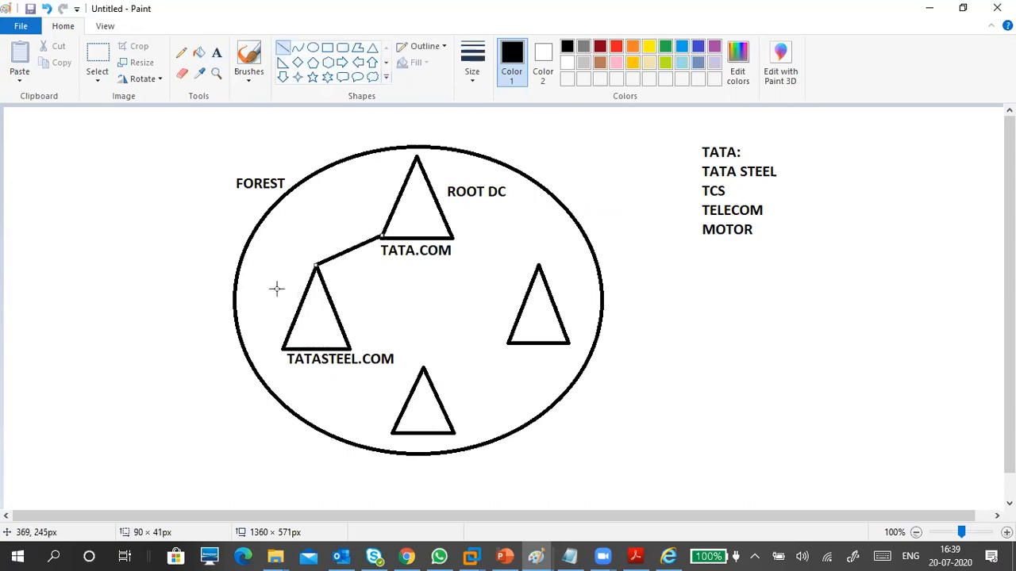
left_click(216, 54)
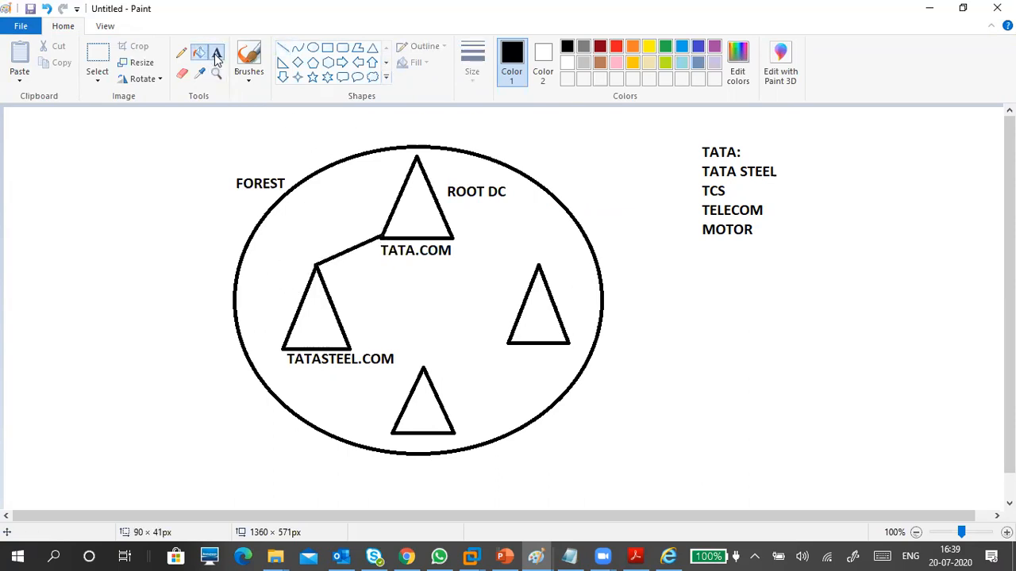
left_click(246, 282)
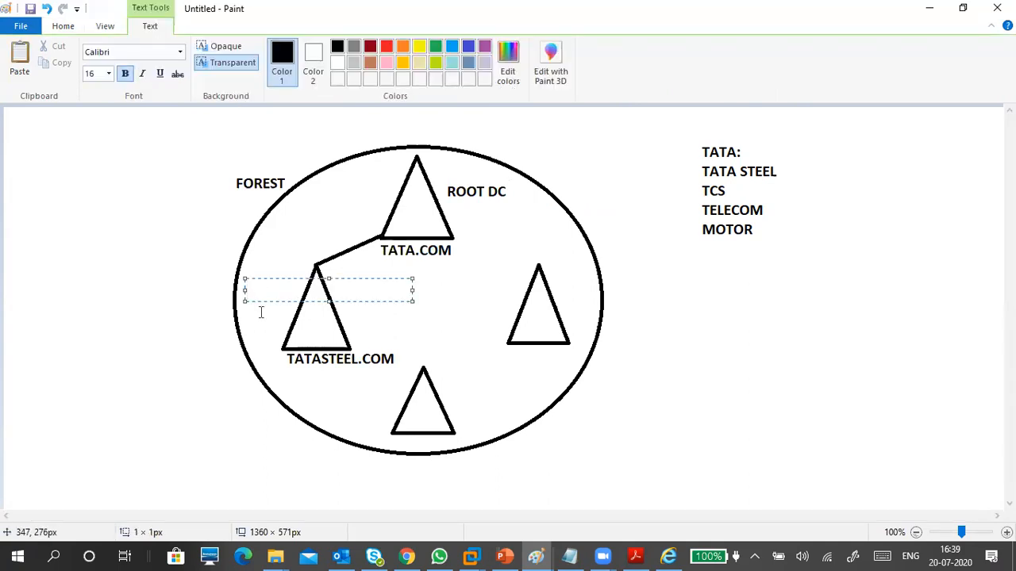
type("TREE DOAMIN")
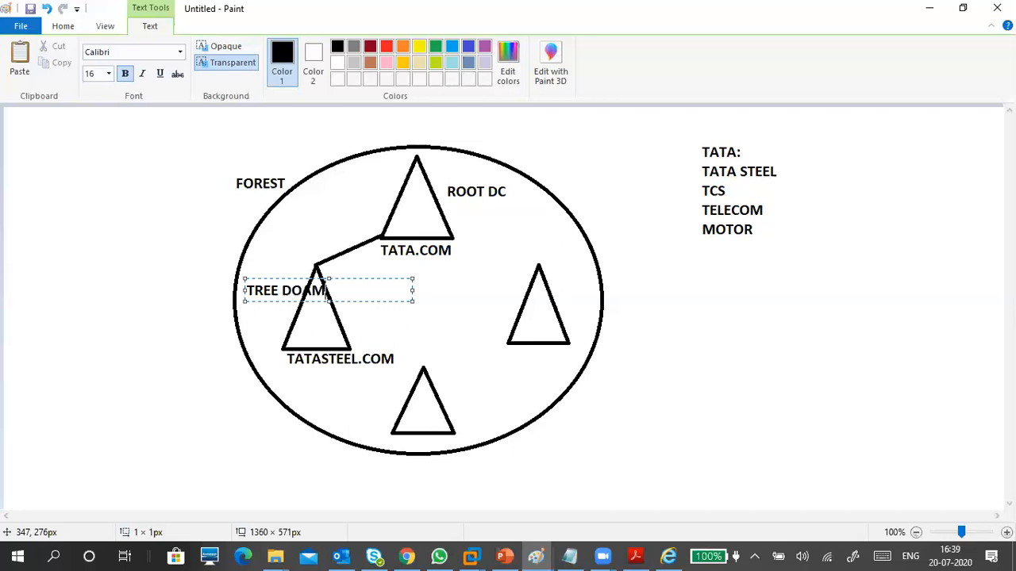
key("BackSpace")
key("BackSpace")
key("BackSpace")
key("BackSpace")
key("BackSpace")
key("BackSpace")
left_click(449, 294)
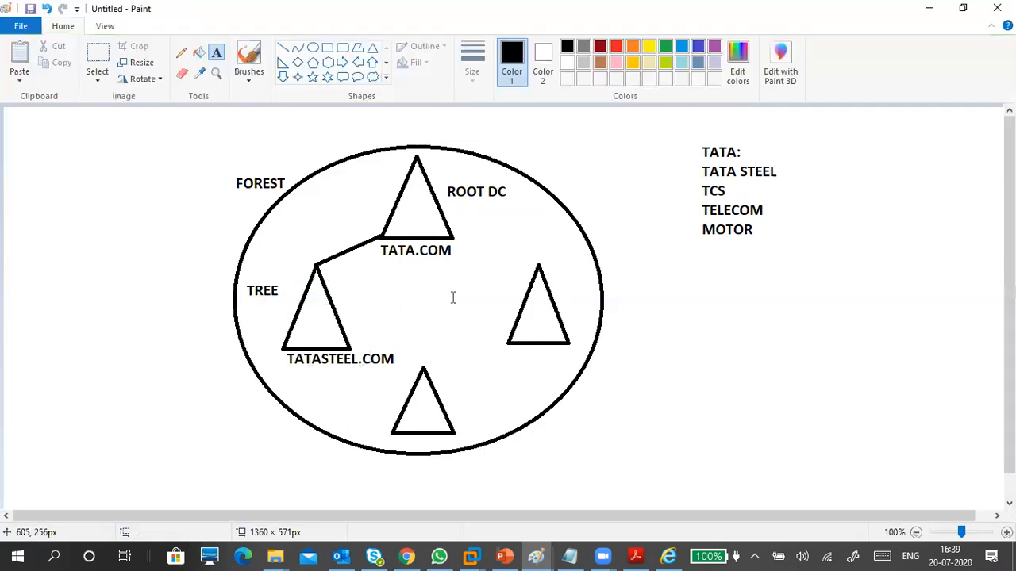
Draw a line from TATA.COM to the right triangle and label it PUNE.TATA.COM.
left_click(282, 48)
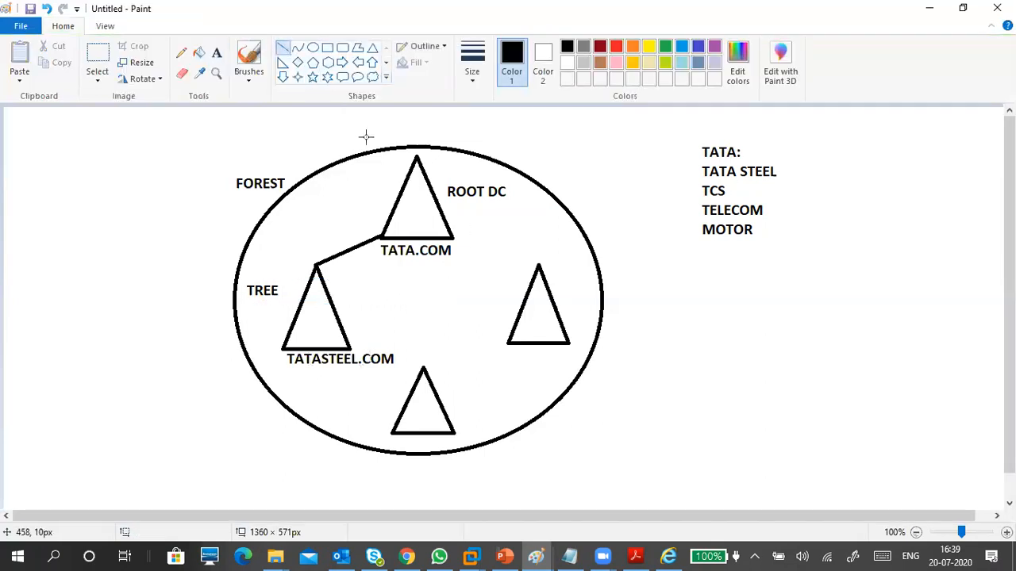
left_click_drag(453, 235, 539, 268)
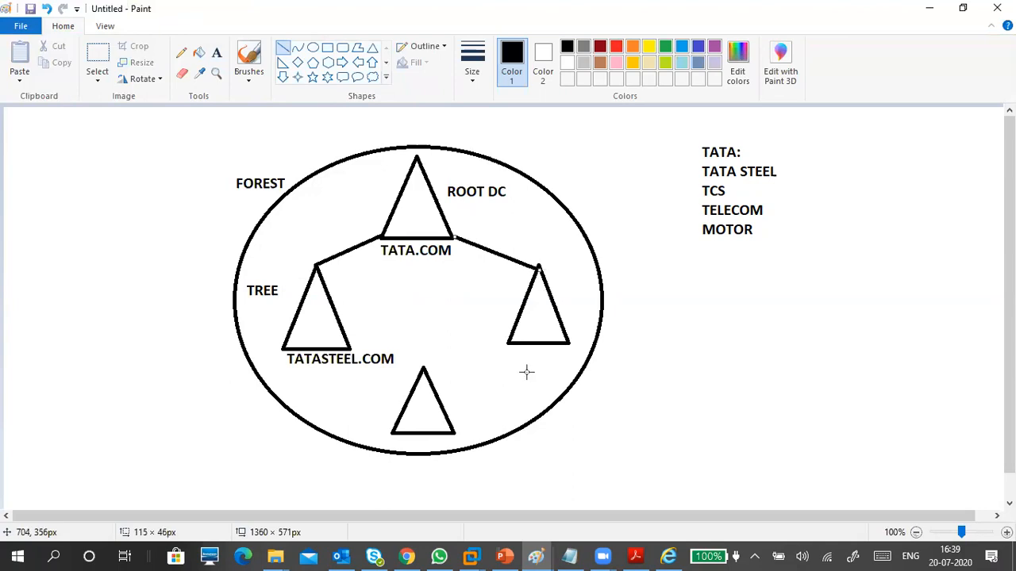
left_click(216, 53)
left_click(512, 348)
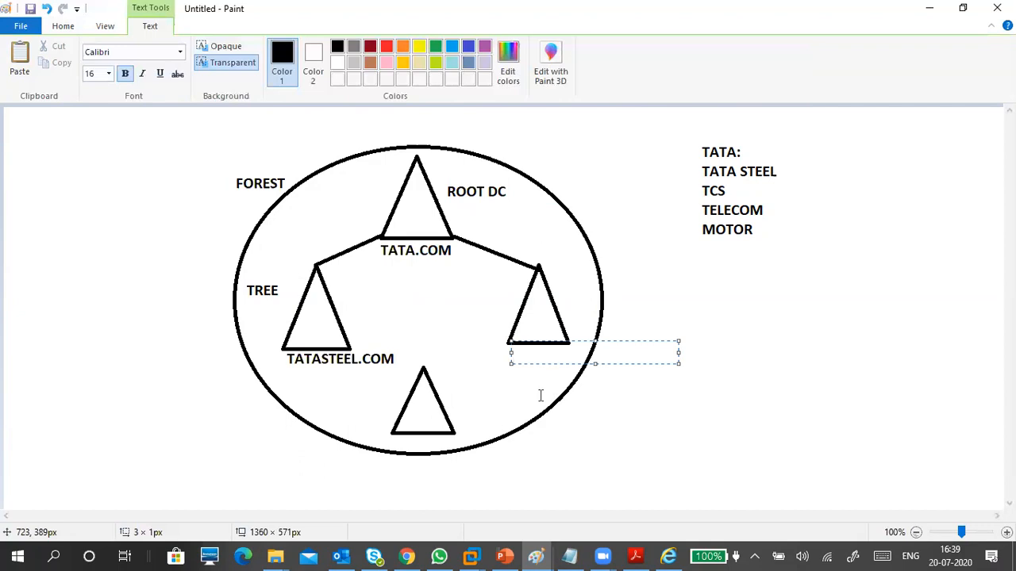
type("HYD")
key("BackSpace")
key("BackSpace")
key("BackSpace")
key("BackSpace")
type("PUNE.TATA.CO")
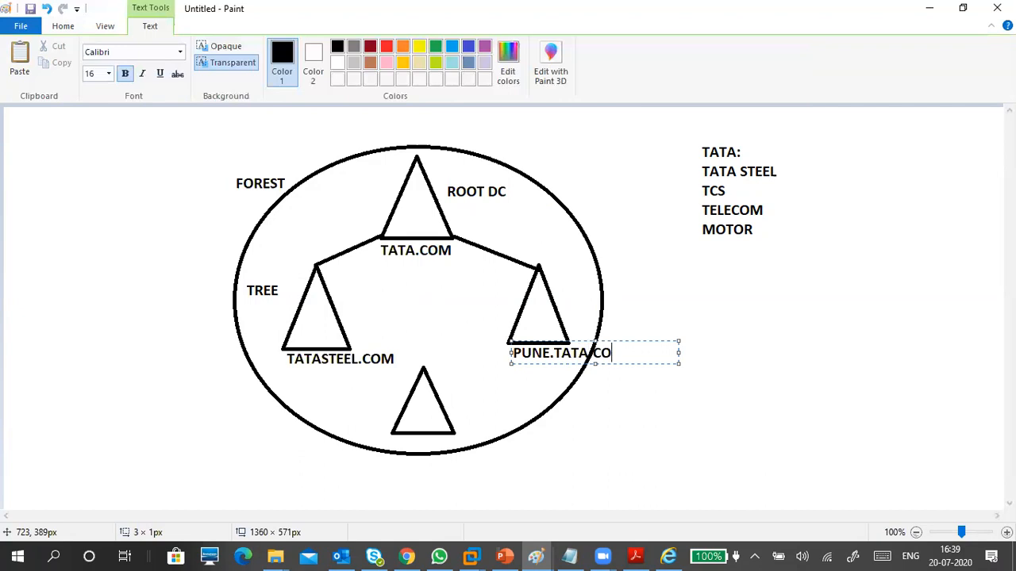
type("M")
left_click(533, 245)
Label the right branch CHILD and draw a small box inside the TATA.COM triangle.
left_click(538, 233)
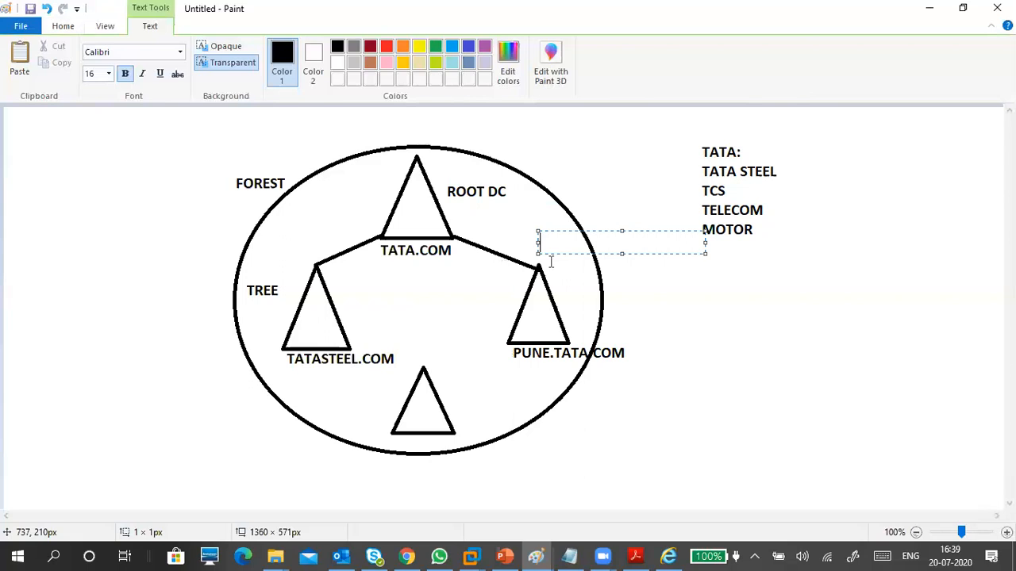
type("CHILD")
left_click(626, 285)
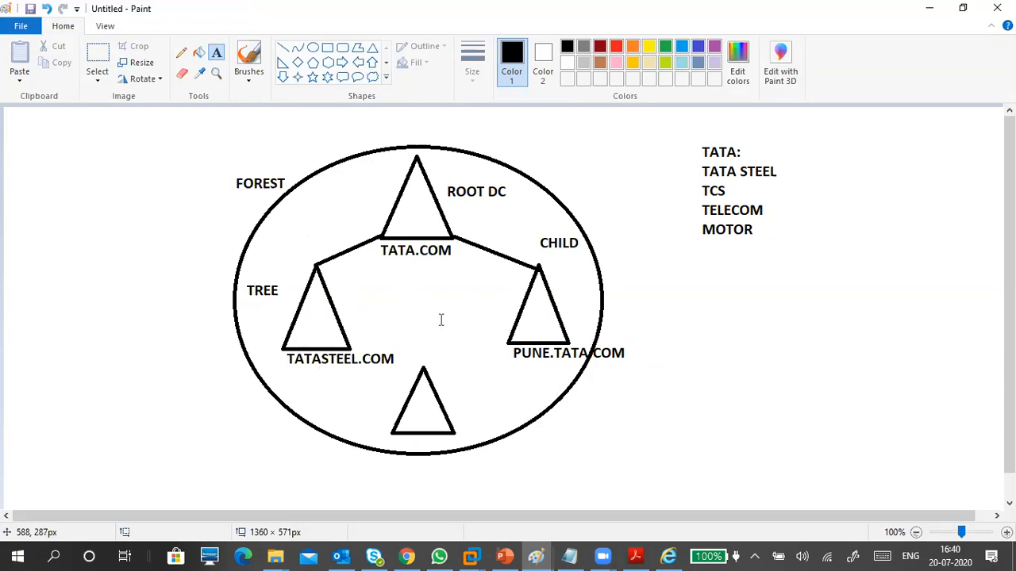
left_click(327, 48)
left_click_drag(410, 199, 434, 237)
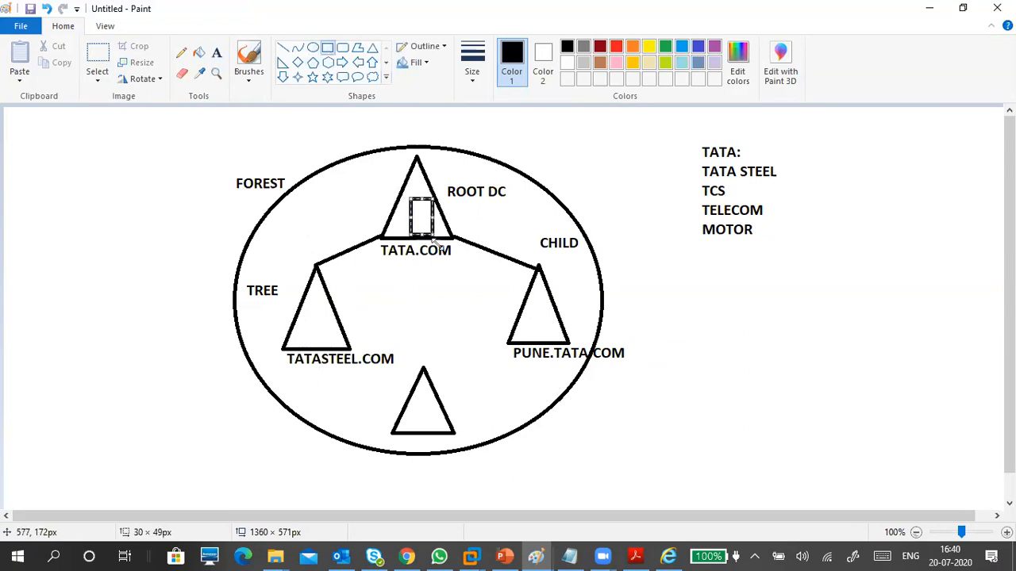
Label the small box DC and set its font size to 12.
left_click(585, 159)
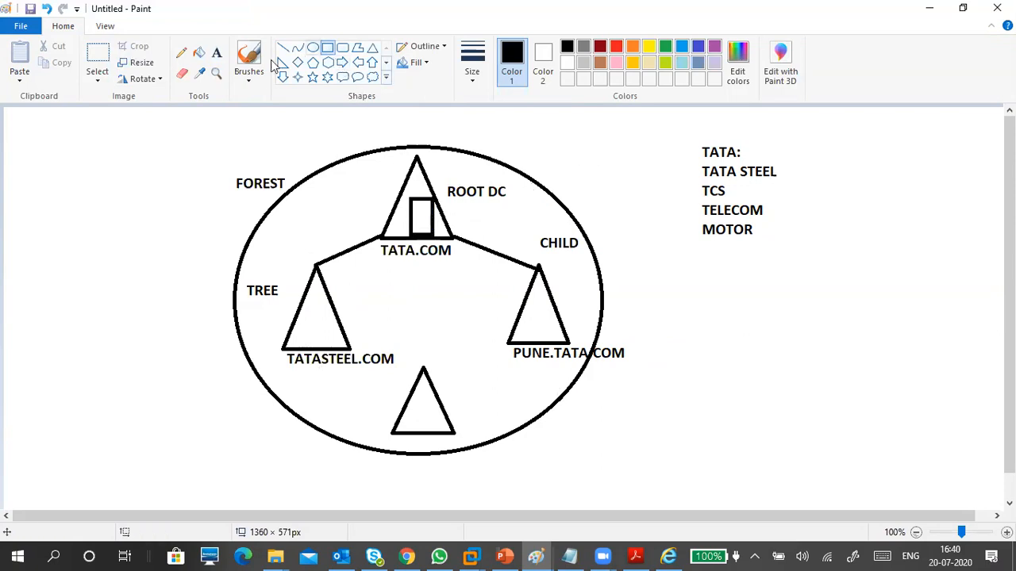
left_click(216, 52)
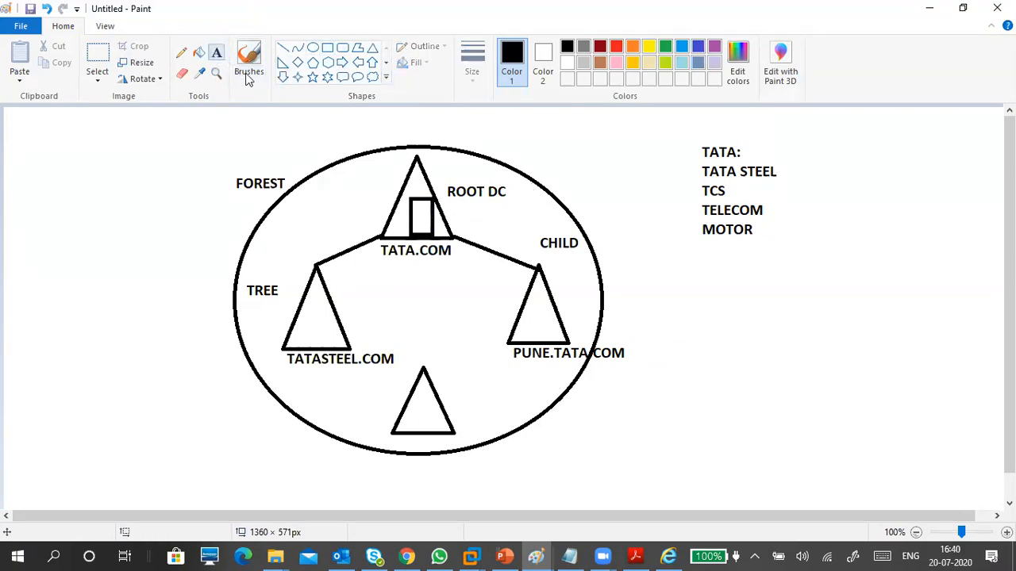
left_click(417, 216)
type("DC")
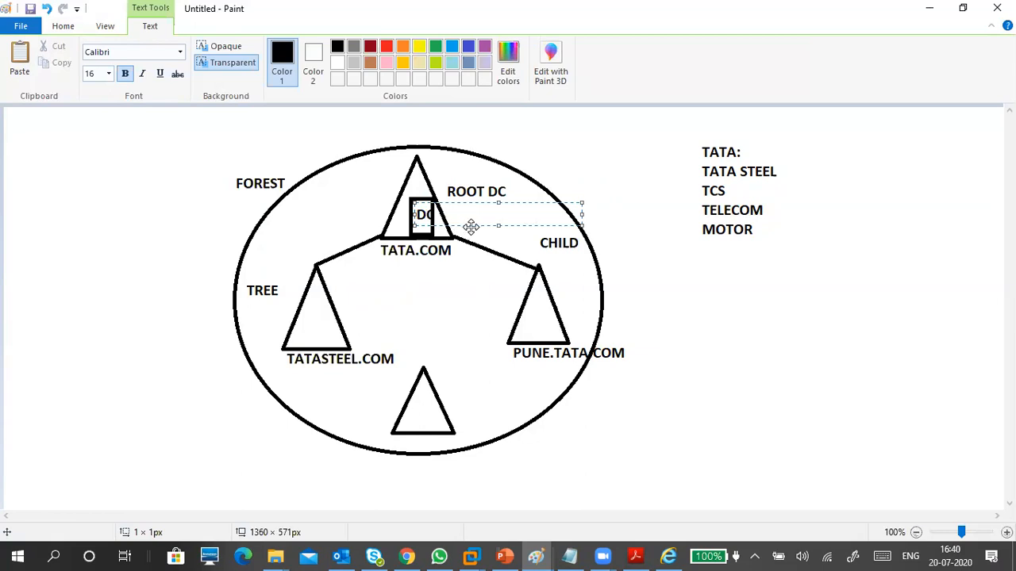
double_click(420, 214)
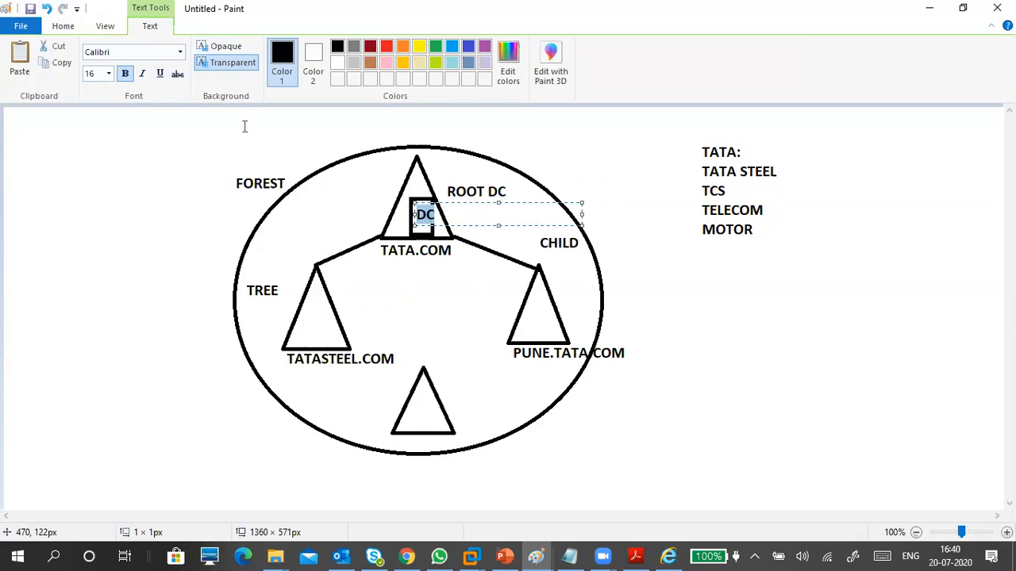
left_click(107, 73)
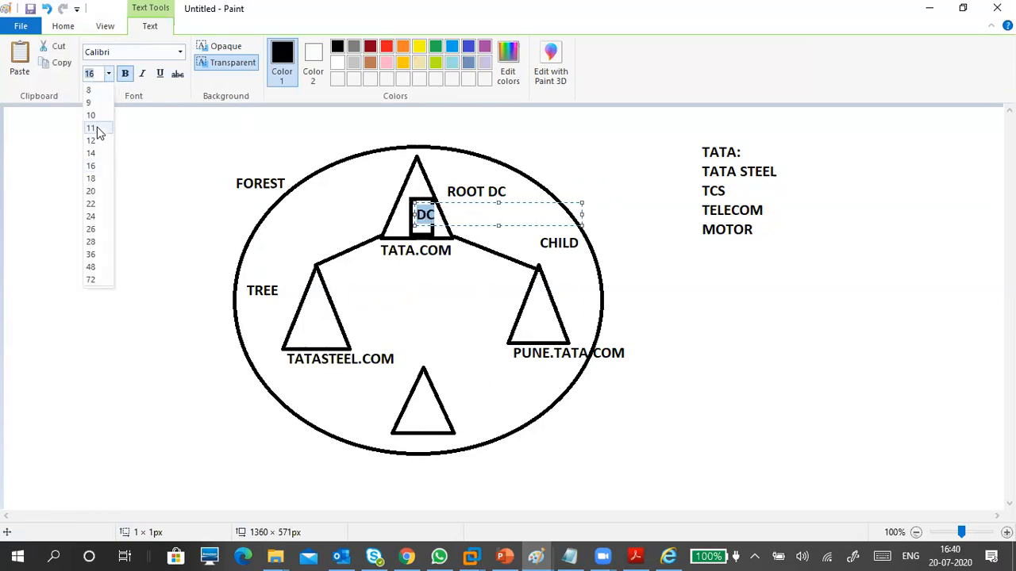
left_click(92, 115)
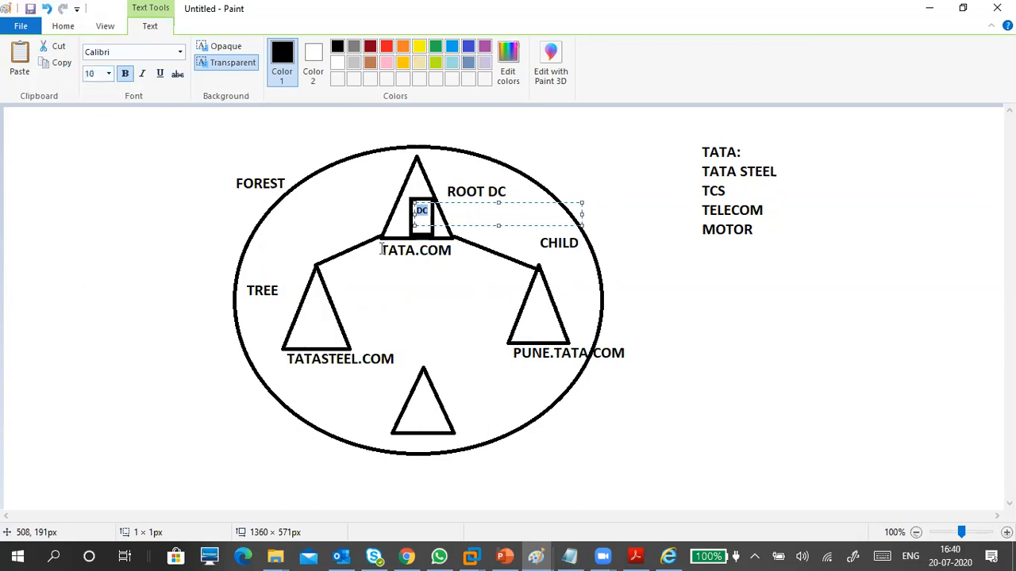
left_click(109, 74)
left_click(100, 138)
left_click(564, 153)
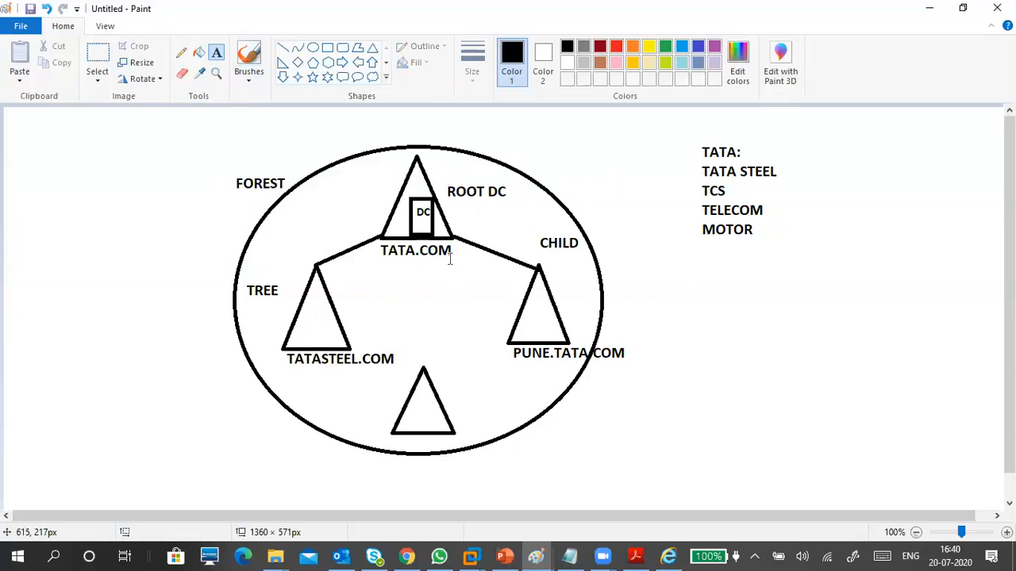
Draw a second small box right of the DC box and label it ADC.
left_click(327, 47)
left_click_drag(454, 199, 479, 240)
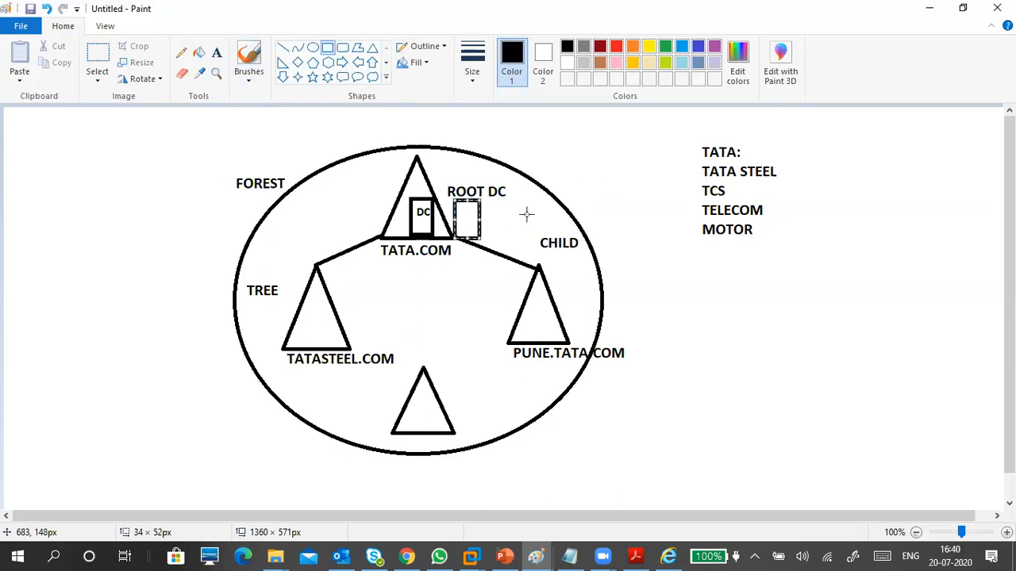
left_click(564, 125)
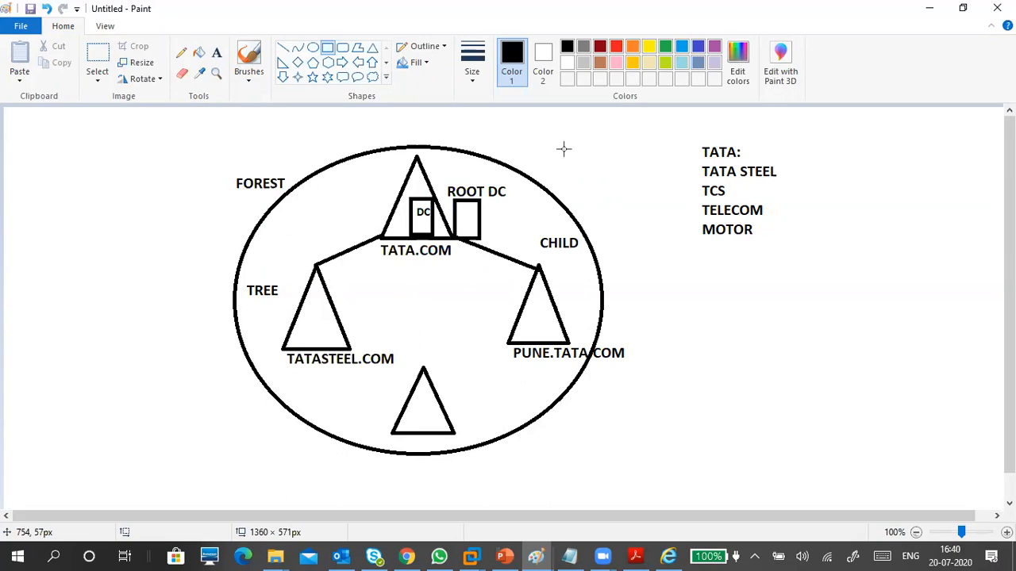
left_click(218, 52)
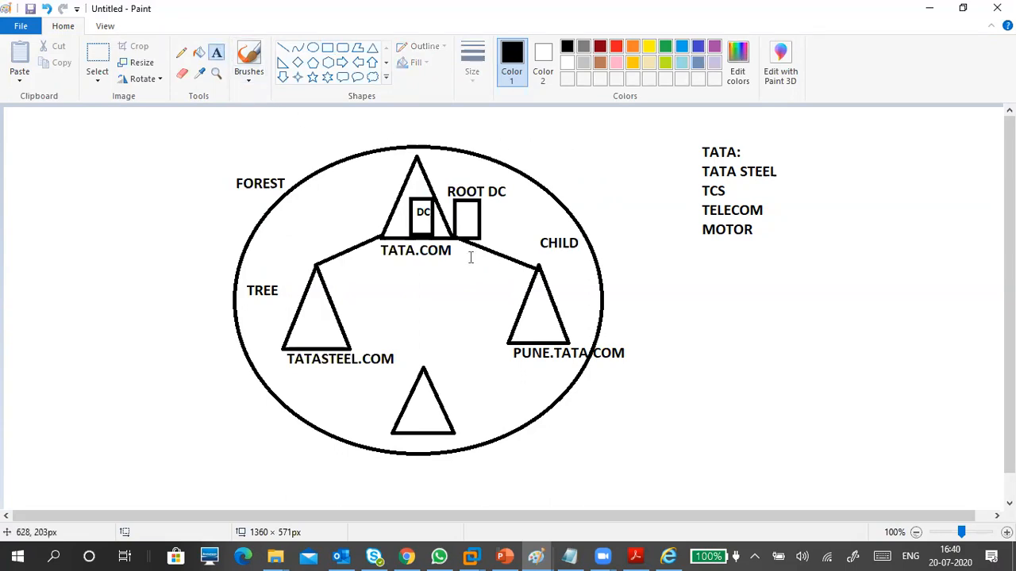
left_click(462, 210)
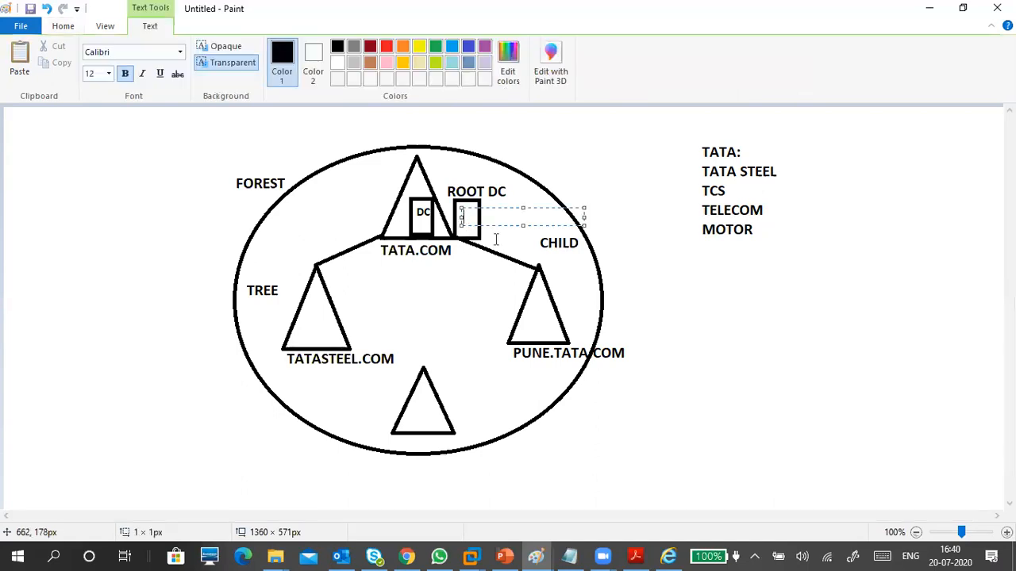
type("ADC")
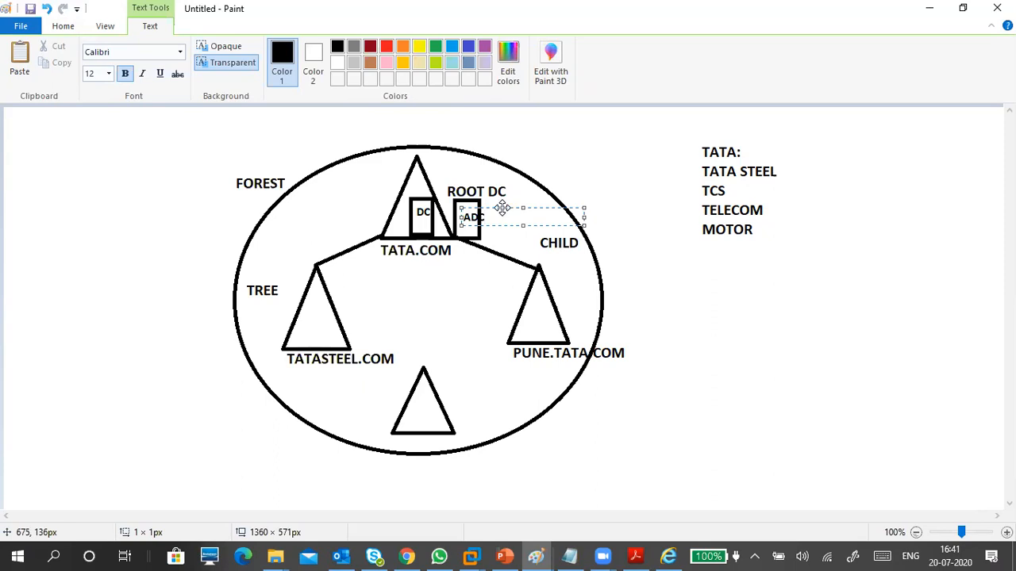
left_click(570, 171)
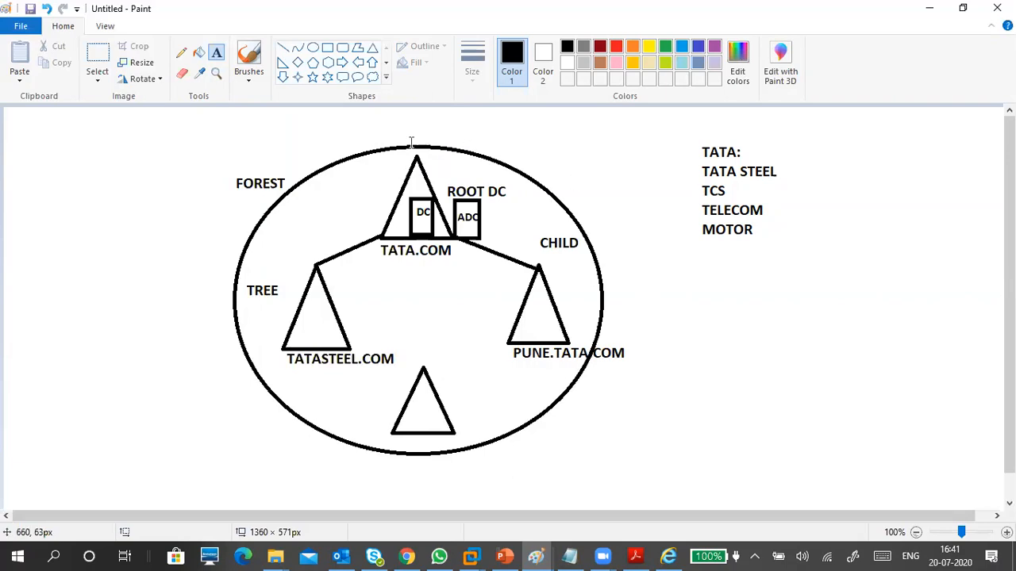
Type TATA below FOREST and SCHEMA to the right of the ellipse.
left_click(222, 198)
type("TATA")
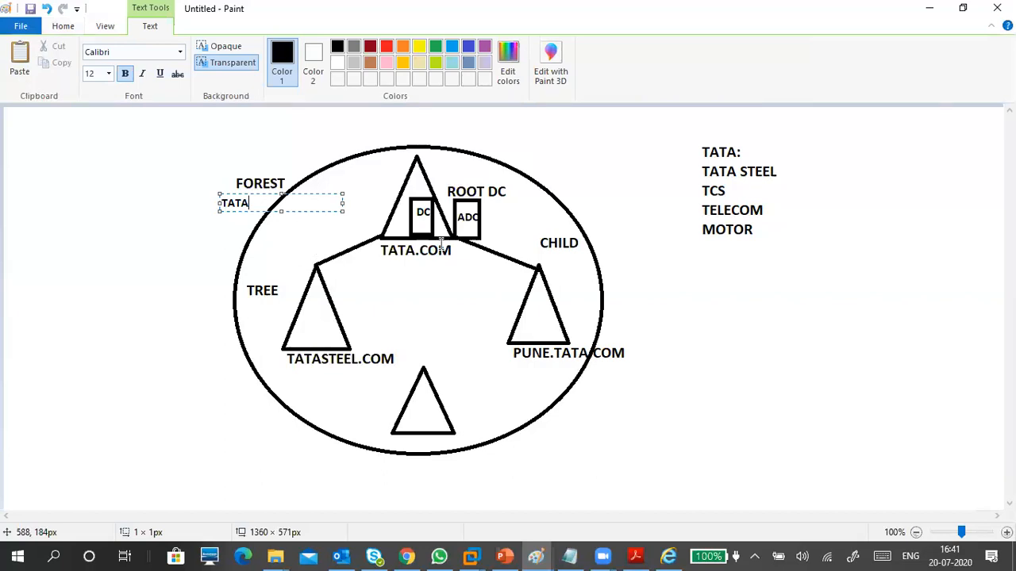
left_click(447, 277)
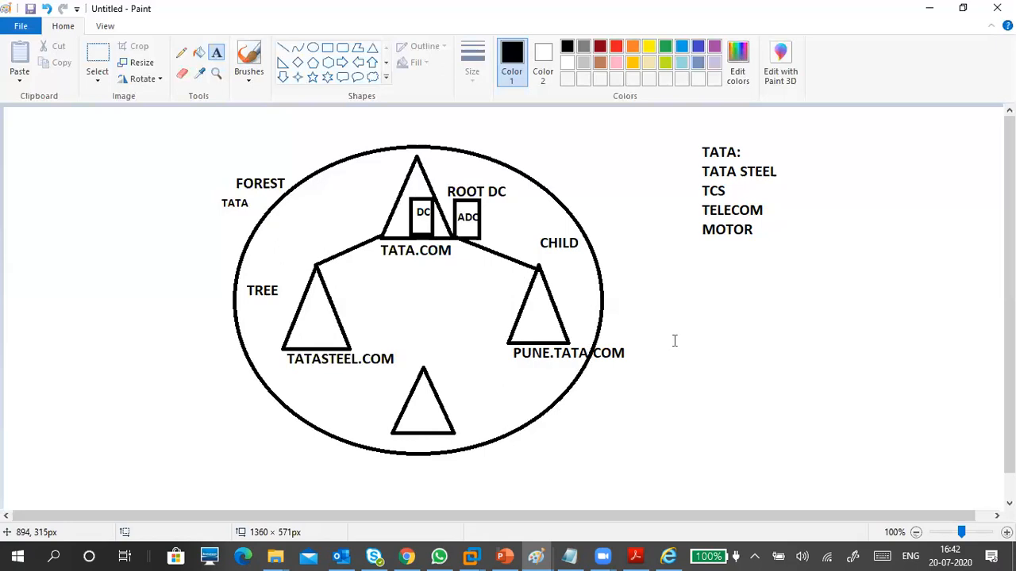
left_click(647, 279)
type("scHEMA")
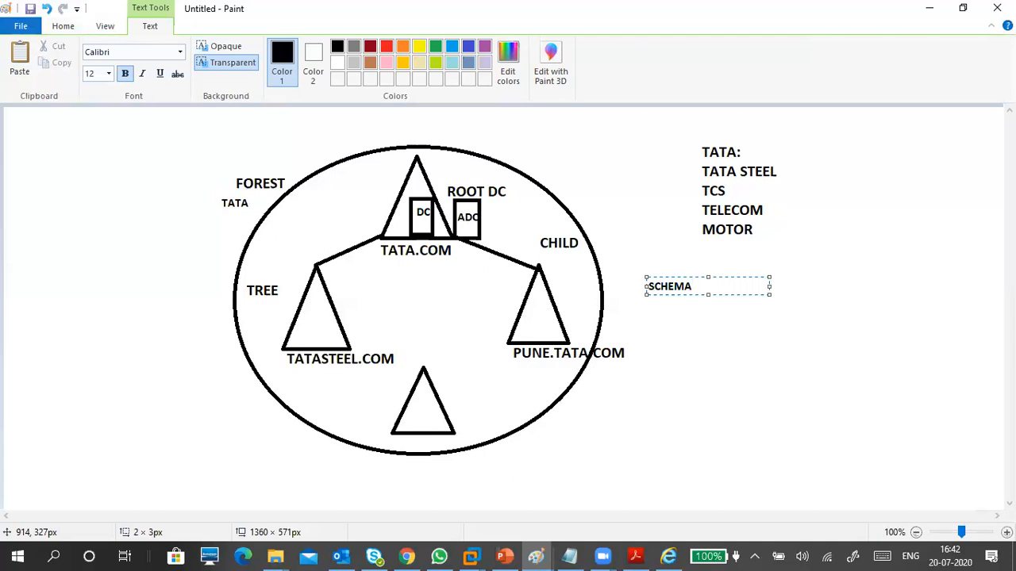
left_click(723, 343)
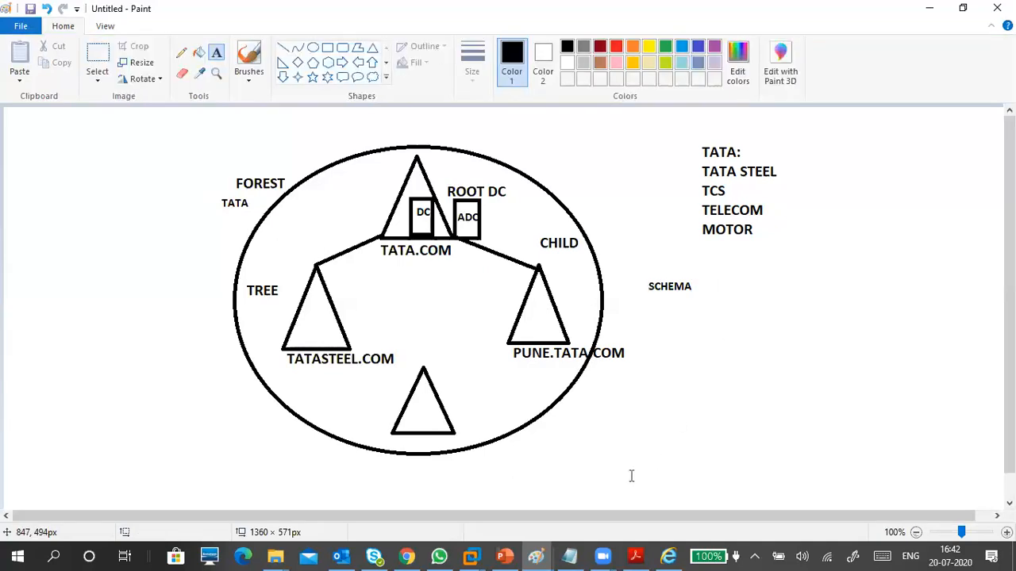
left_click(504, 486)
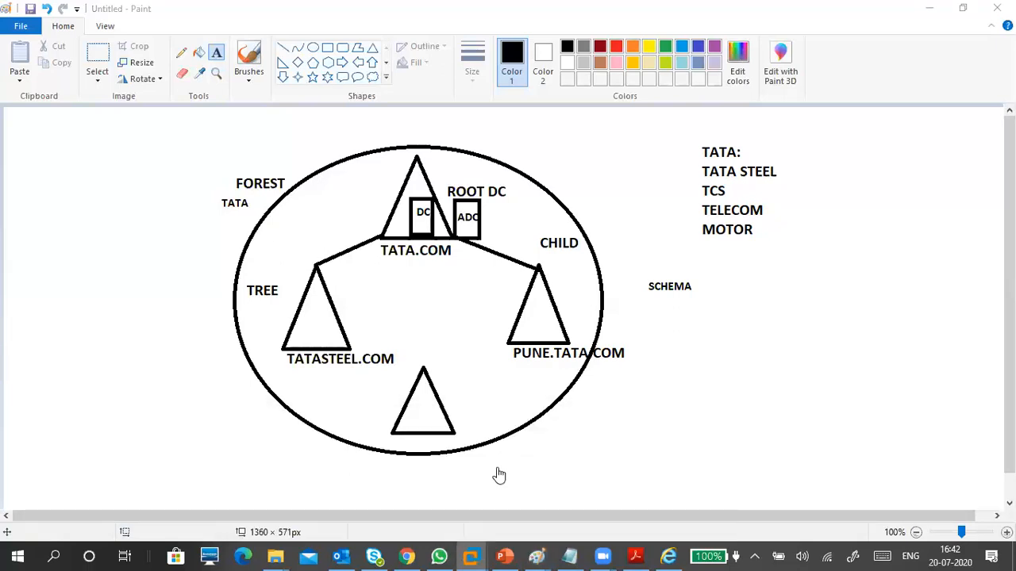
left_click(929, 8)
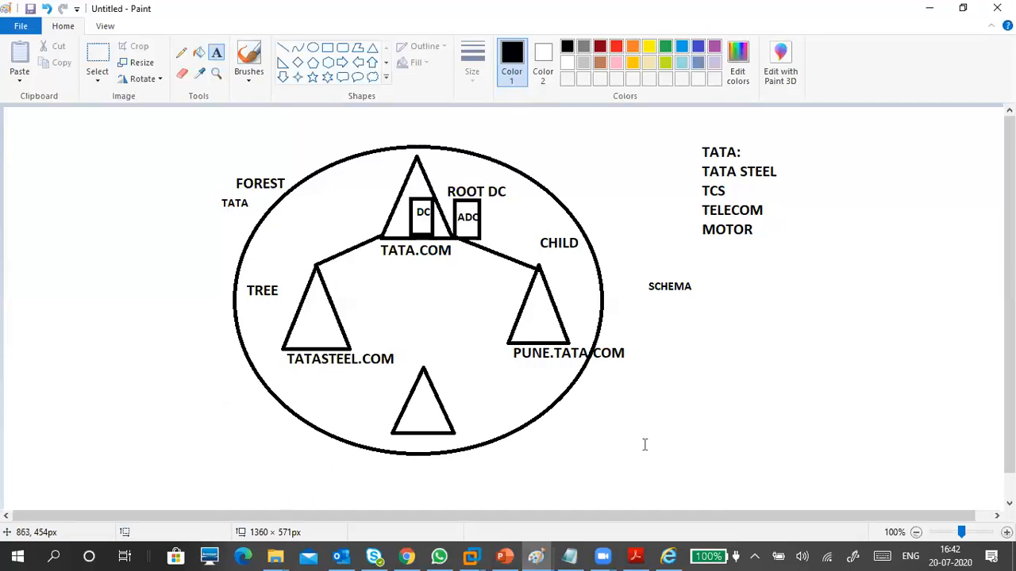
mouse_move(471, 556)
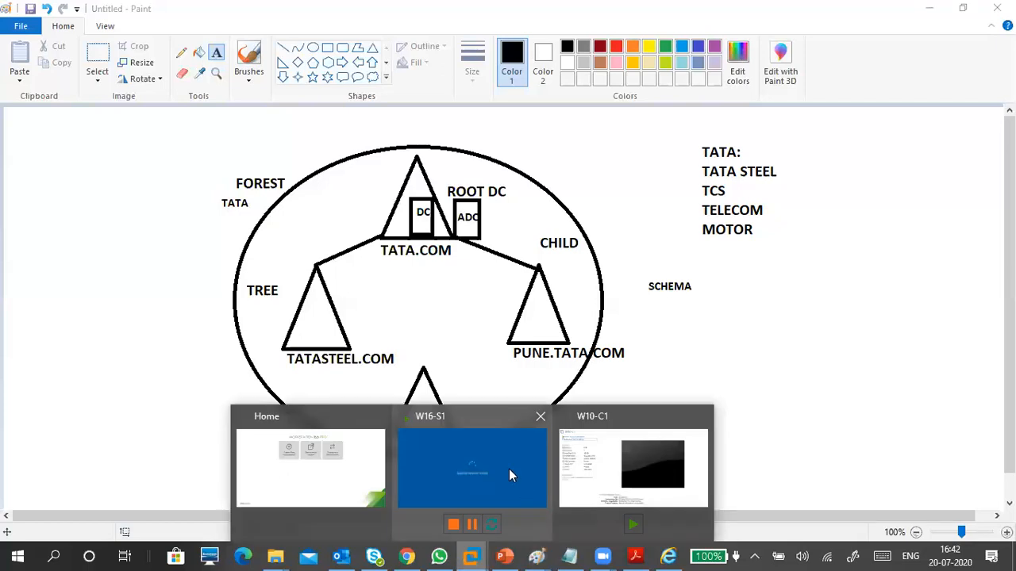
left_click(508, 474)
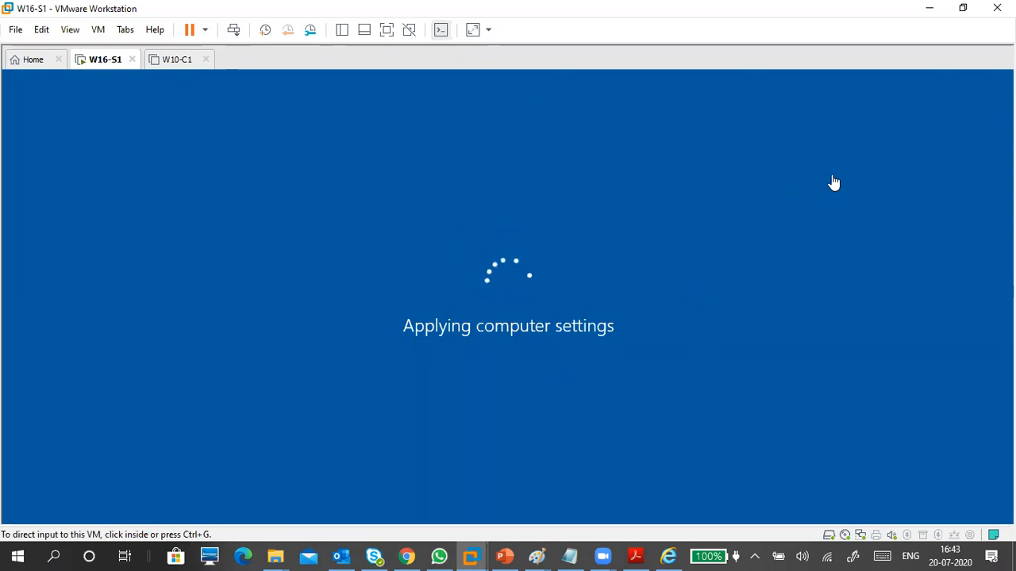
left_click(929, 8)
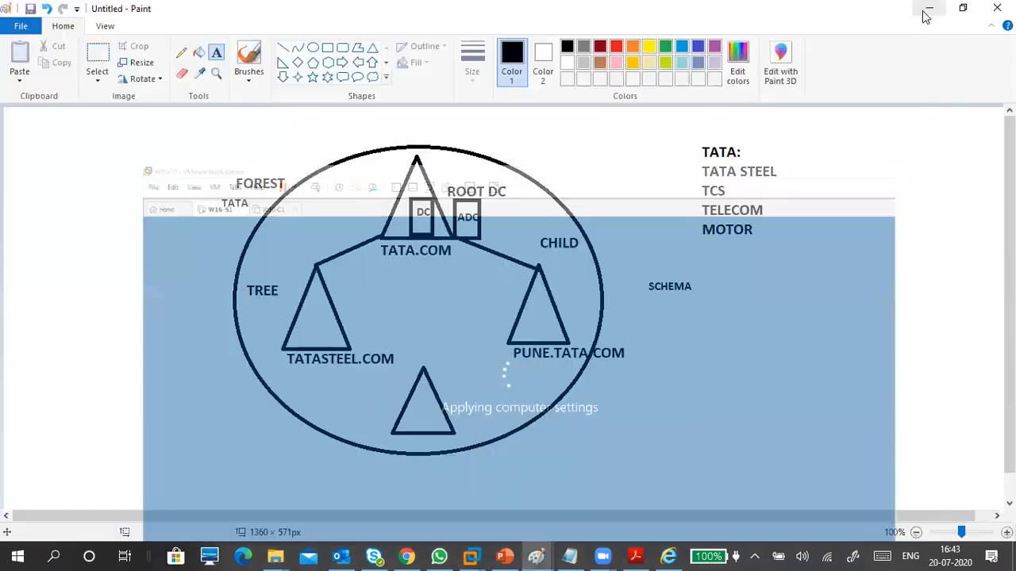
left_click(442, 556)
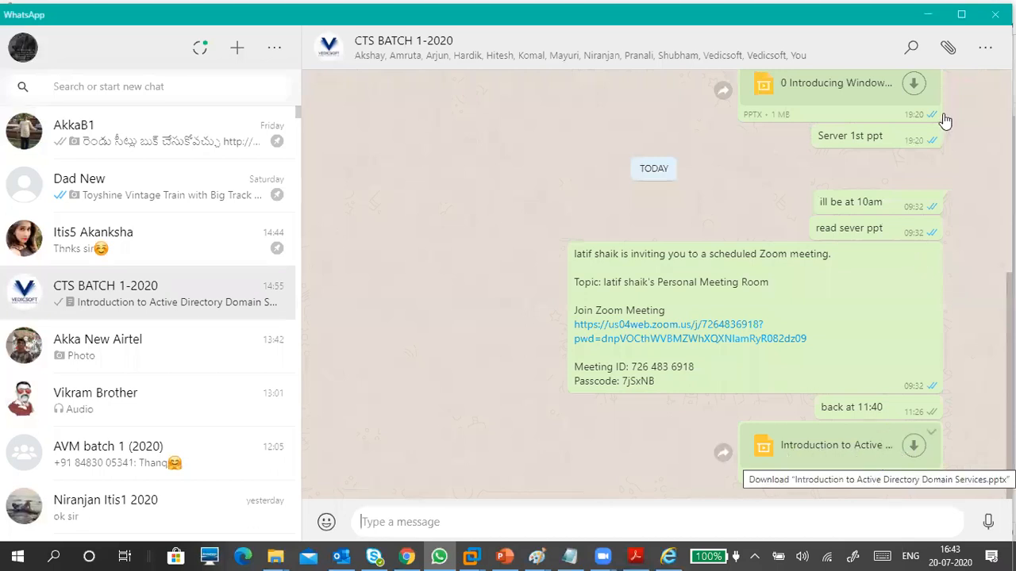
left_click(928, 15)
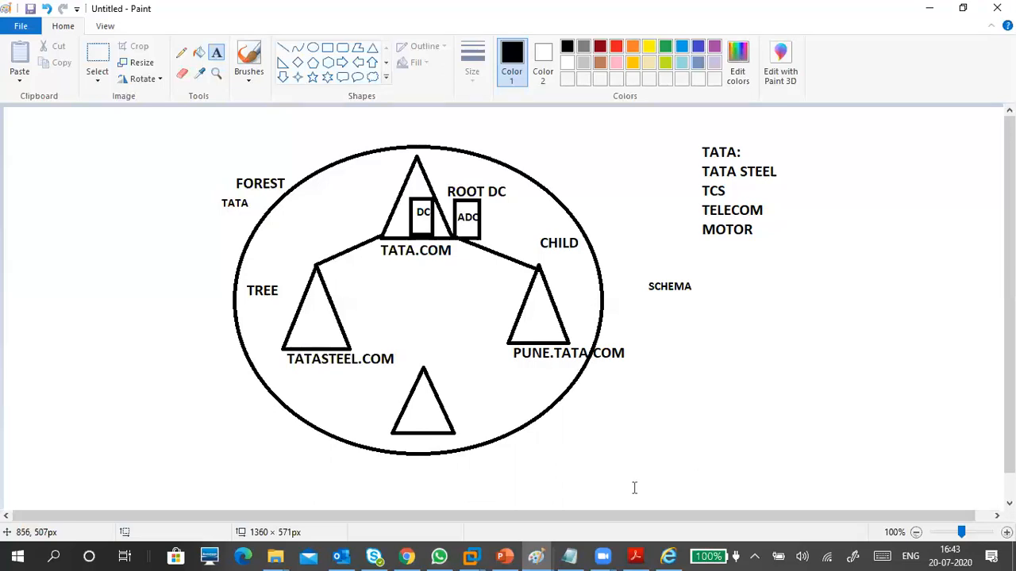
Finish the pending text in the network diagram and minimize it to reveal the forest diagram.
left_click(545, 550)
left_click(550, 486)
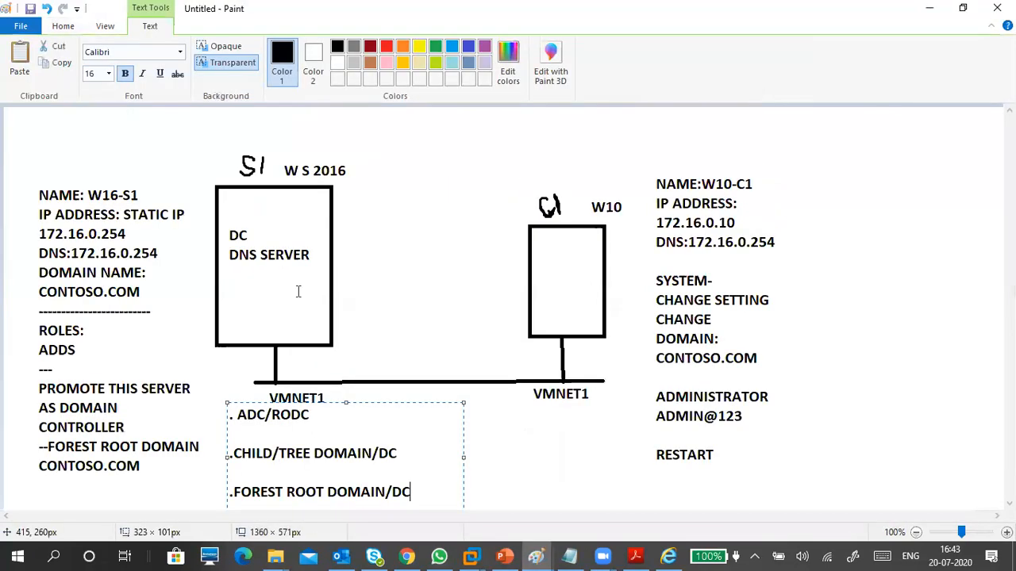
left_click(549, 485)
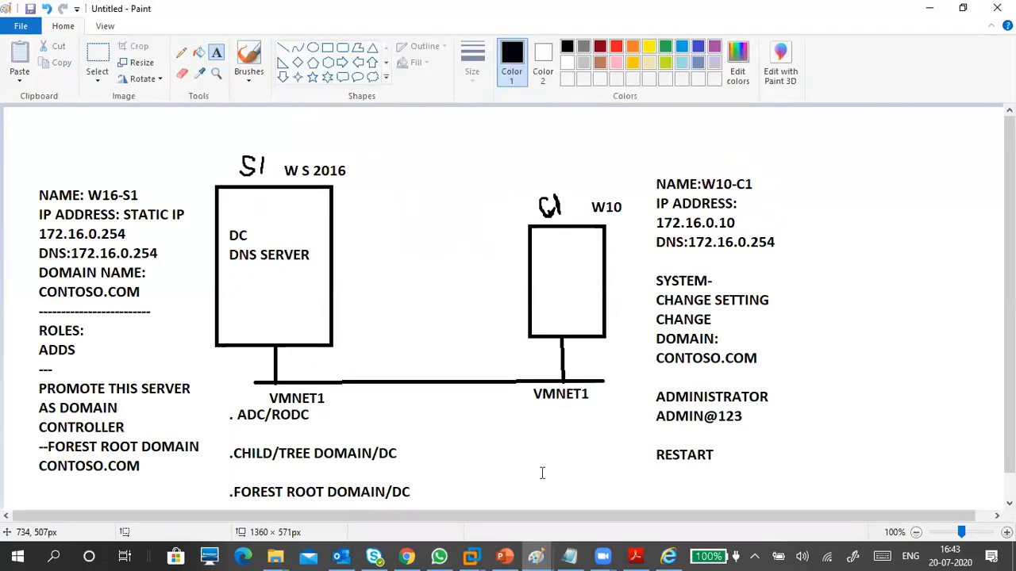
left_click(929, 9)
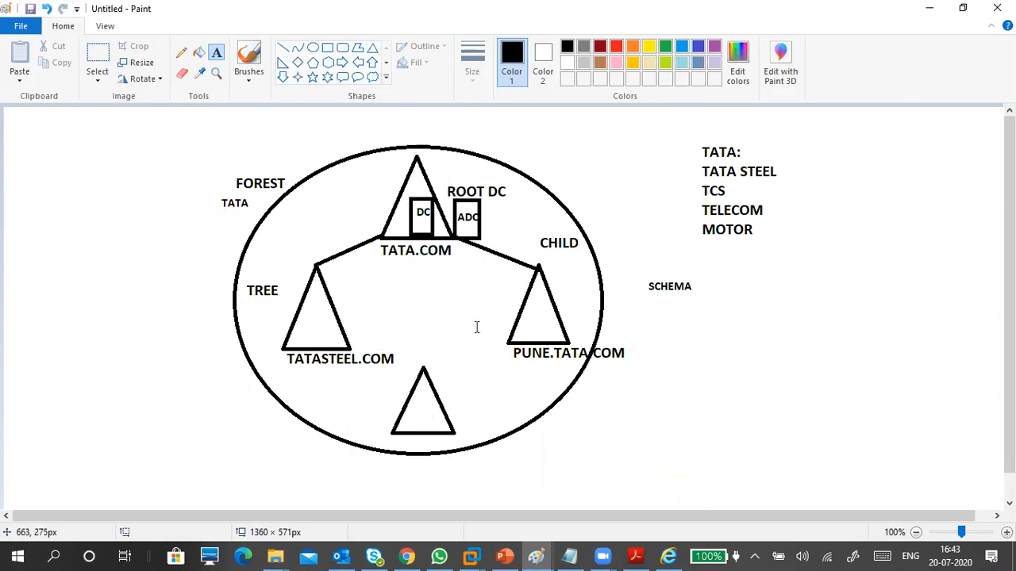
Label the bottom triangle TELECOM.COM.
left_click(405, 436)
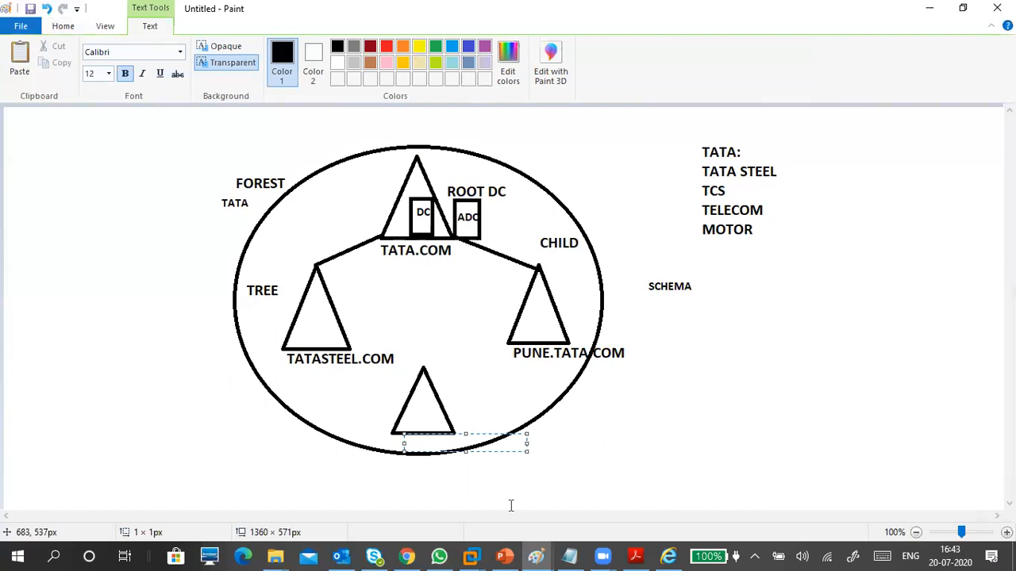
type("TELECOM.CO")
key("shift+Left")
key("shift+Left")
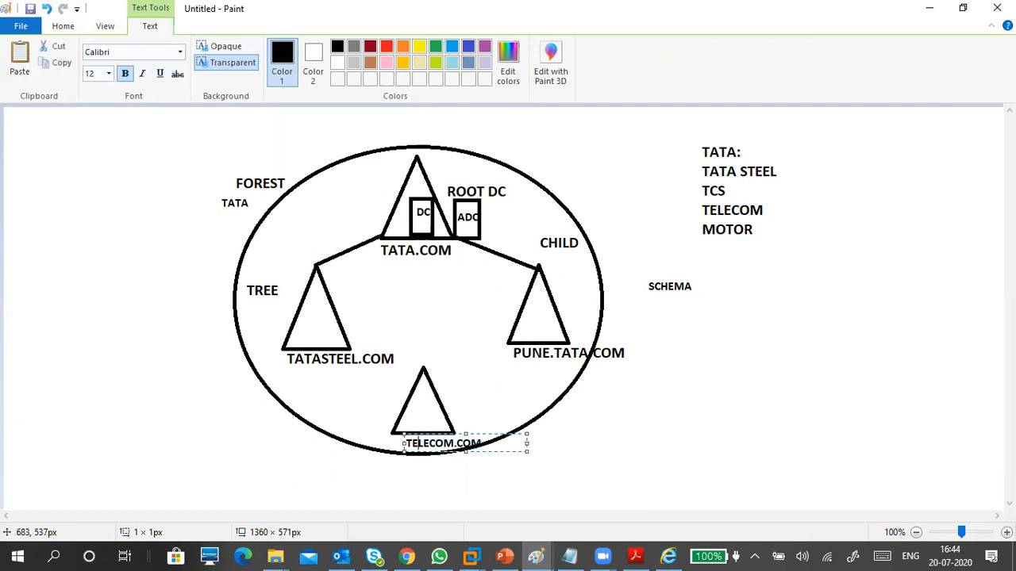
left_click(558, 465)
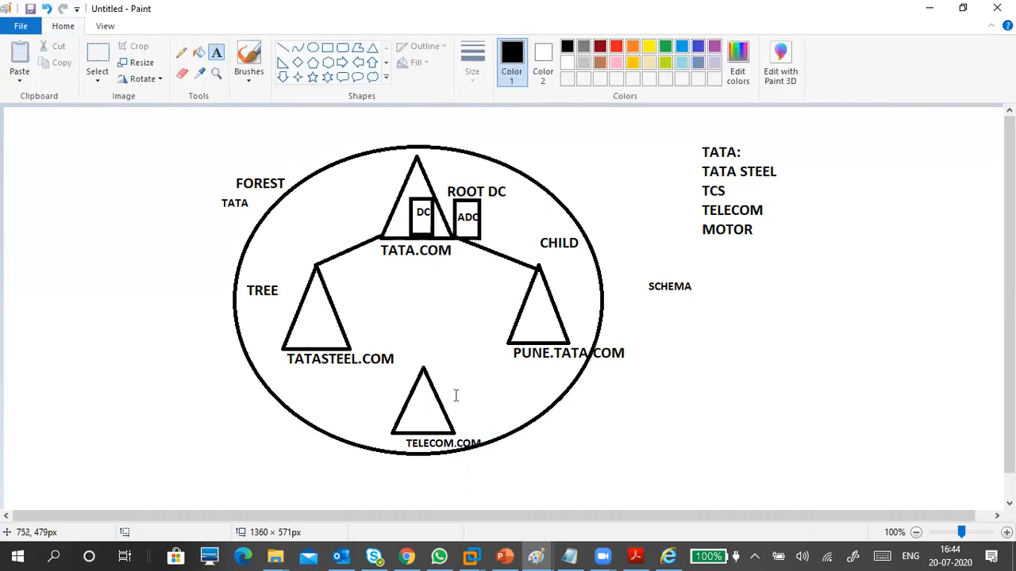
Draw a line from the bottom triangle up to TATA.COM, then minimize Paint.
left_click(282, 48)
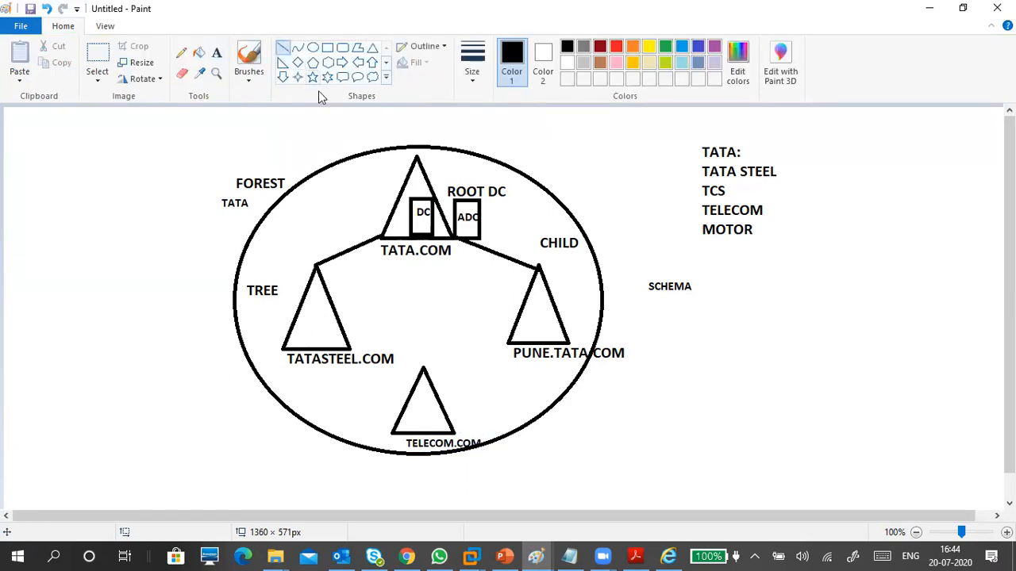
left_click_drag(425, 367, 382, 236)
left_click(447, 394)
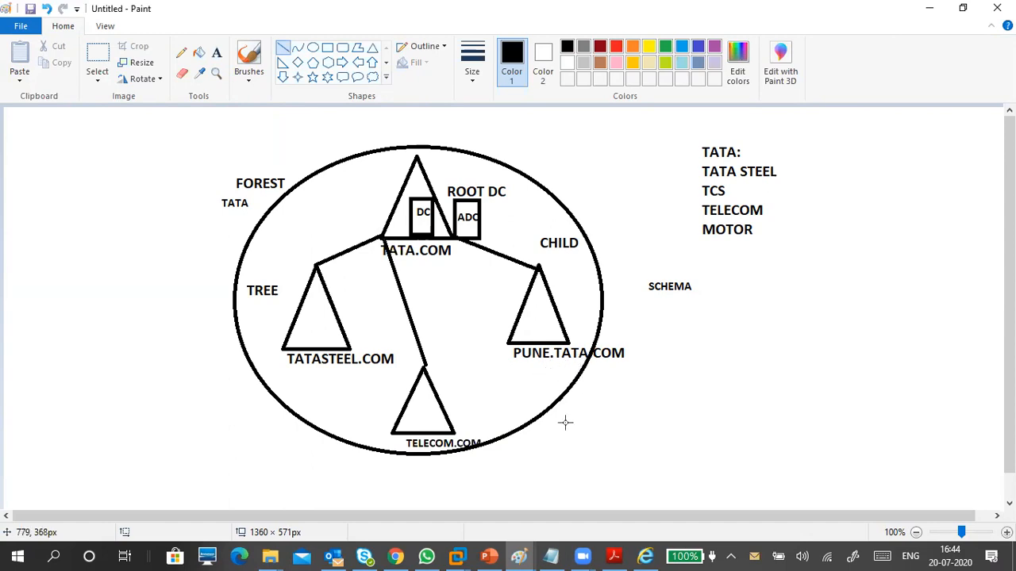
left_click(685, 390)
left_click_drag(779, 312, 782, 313)
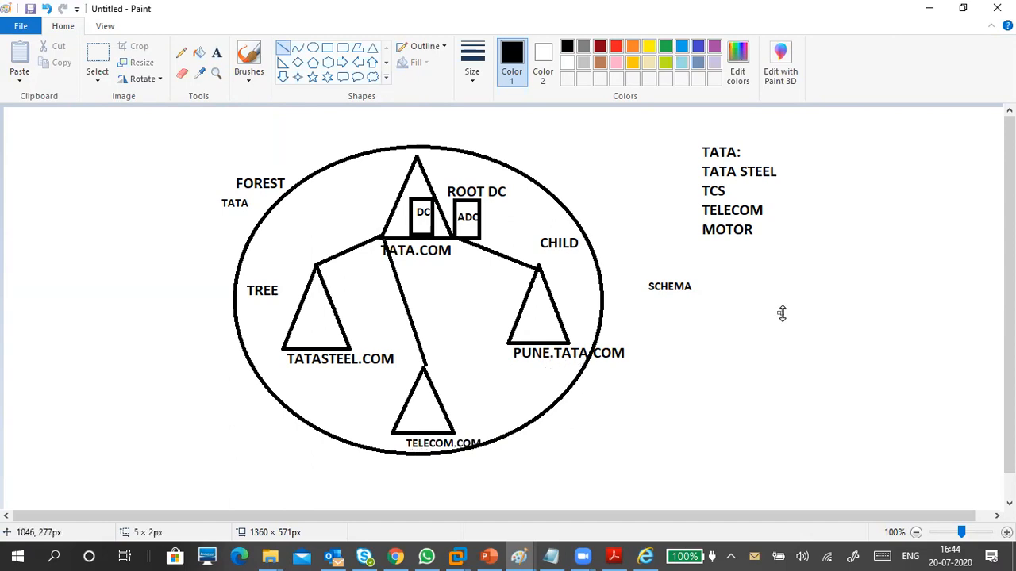
left_click(927, 9)
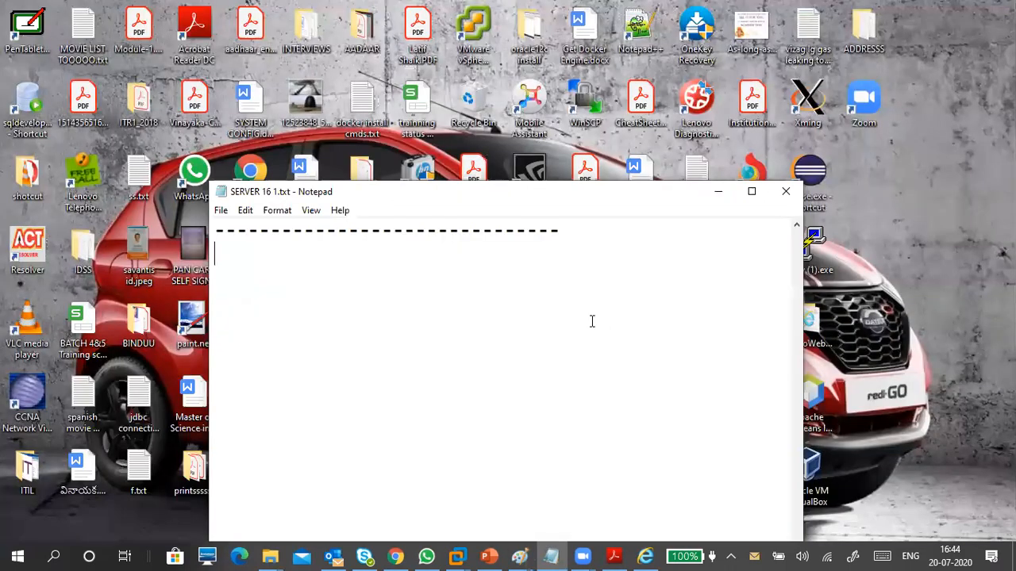
Switch to the W16-S1 virtual machine and send Ctrl+Alt+Delete to unlock its lock screen.
left_click(488, 556)
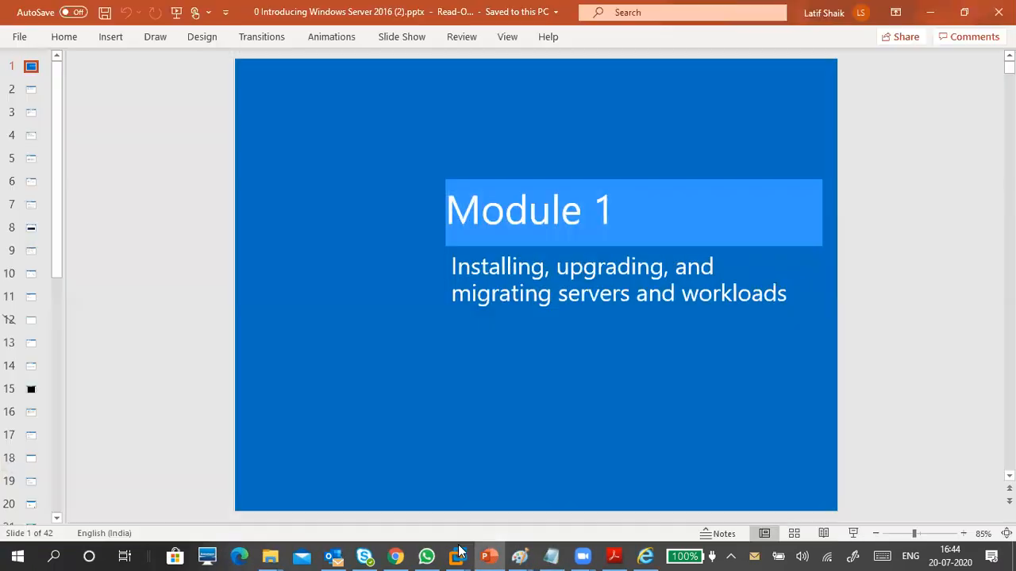
mouse_move(457, 555)
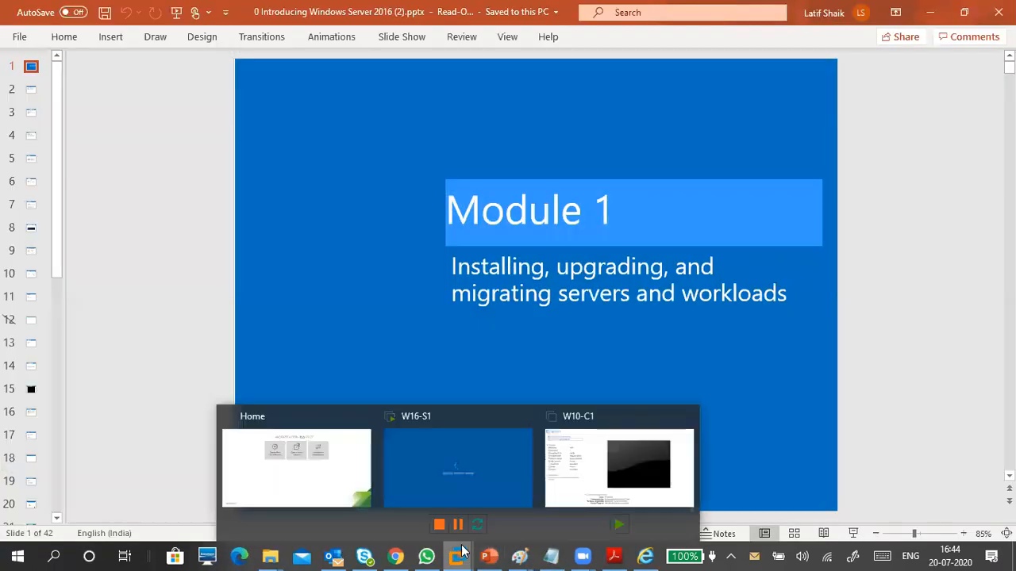
left_click(462, 459)
left_click(465, 333)
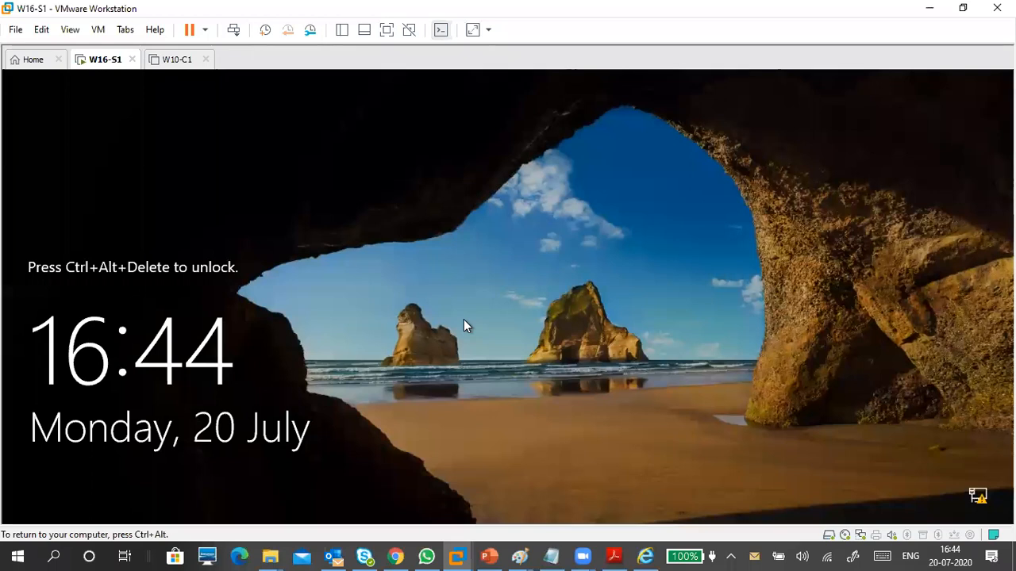
key("ctrl+alt+Insert")
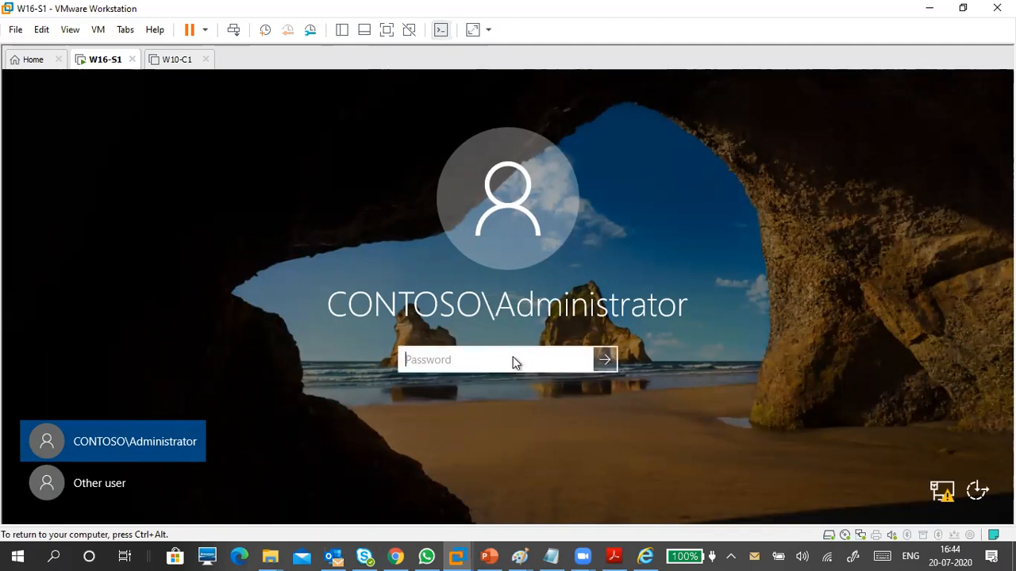
Enter the domain Administrator's password on W16-S1 and sign in.
type("Pa55w.rd")
key("Return")
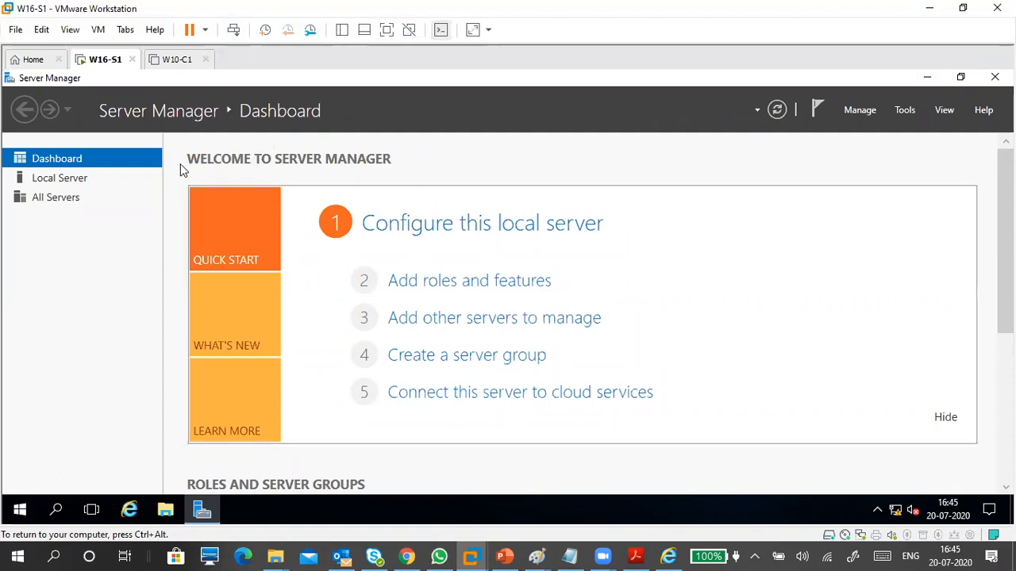
Show W16-S1's Local Server properties and scroll to confirm it belongs to the contoso.com domain.
left_click(73, 185)
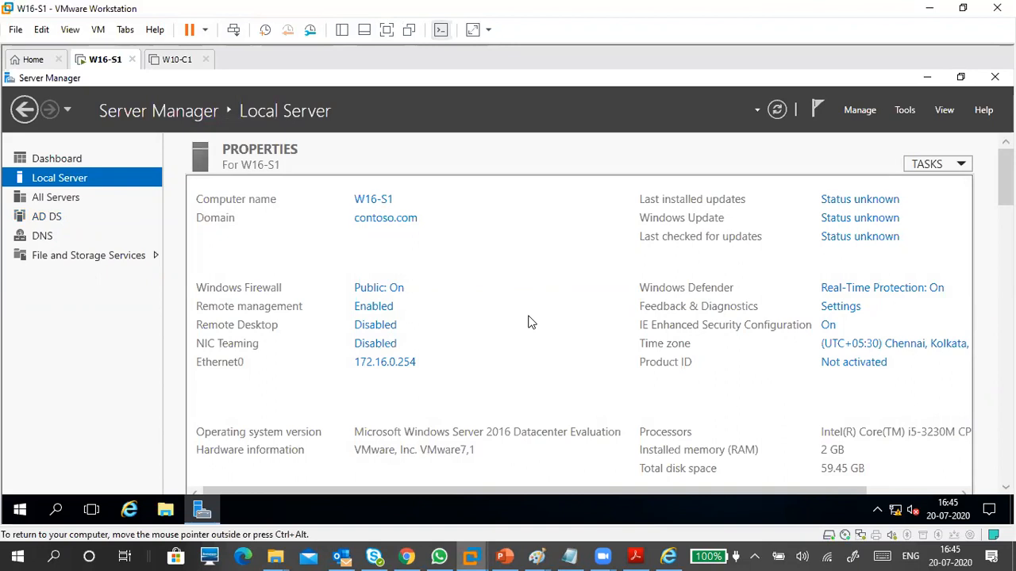
left_click(905, 110)
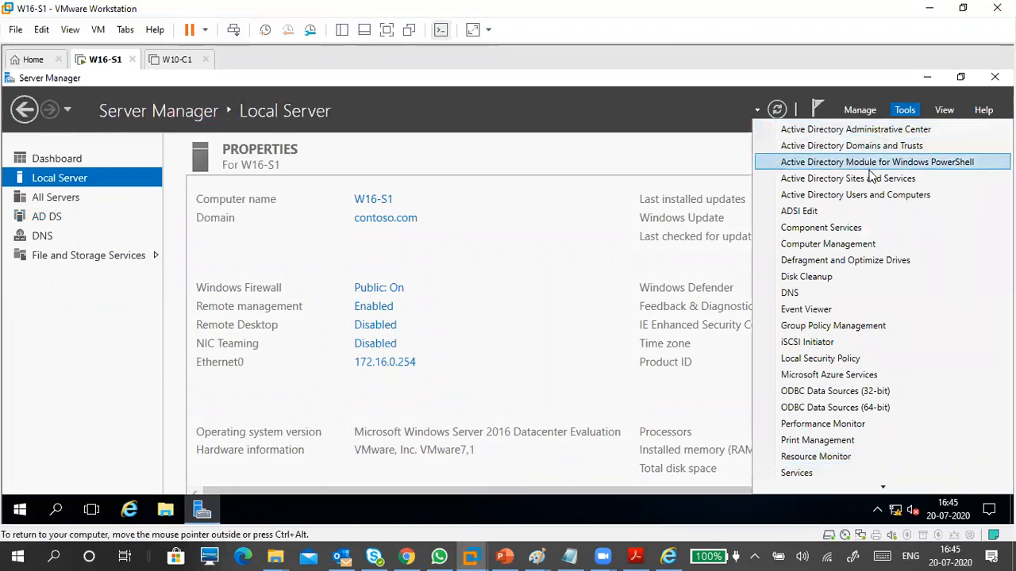
left_click(536, 288)
scroll(536, 287, "down", 1)
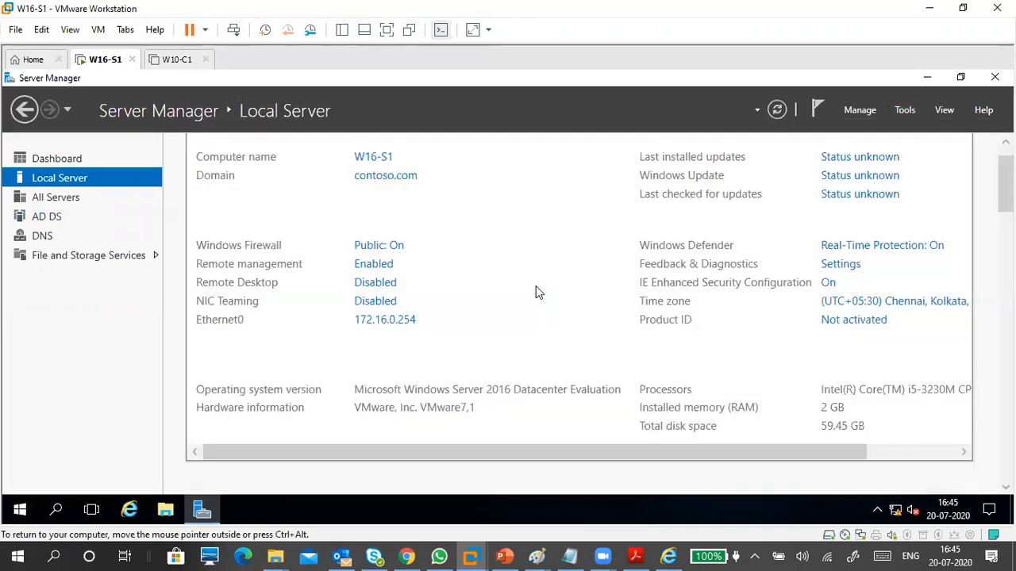